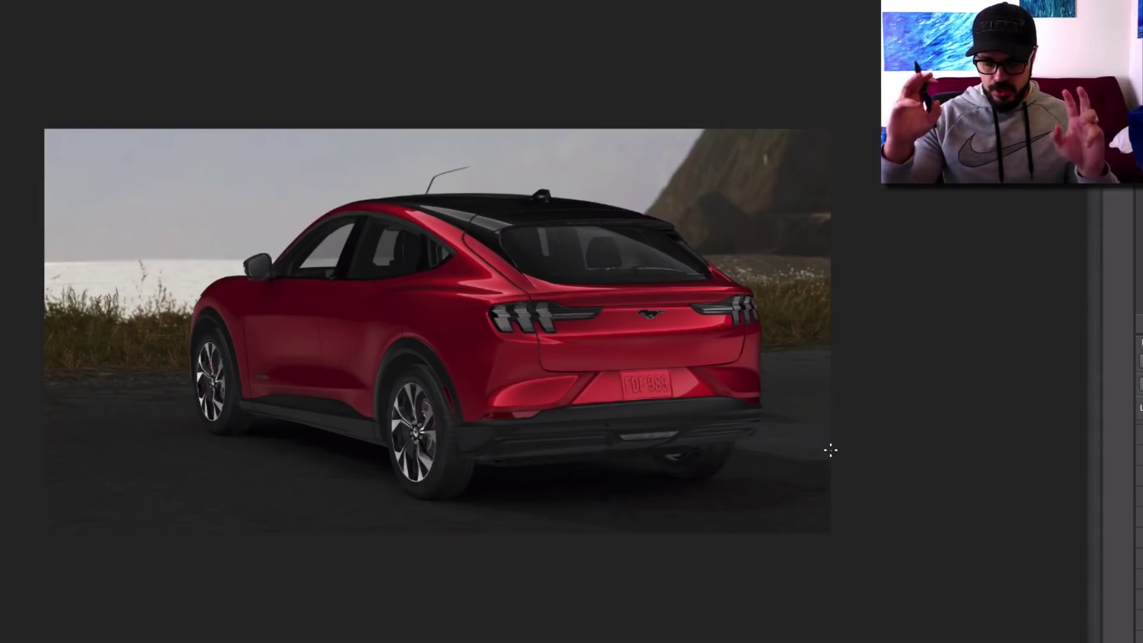
- Sketch a thin blue guideline along the rear bumper's lower red edge and up the slanted crease beside the licence plate
left_click_drag(692, 401, 714, 406, "alt")
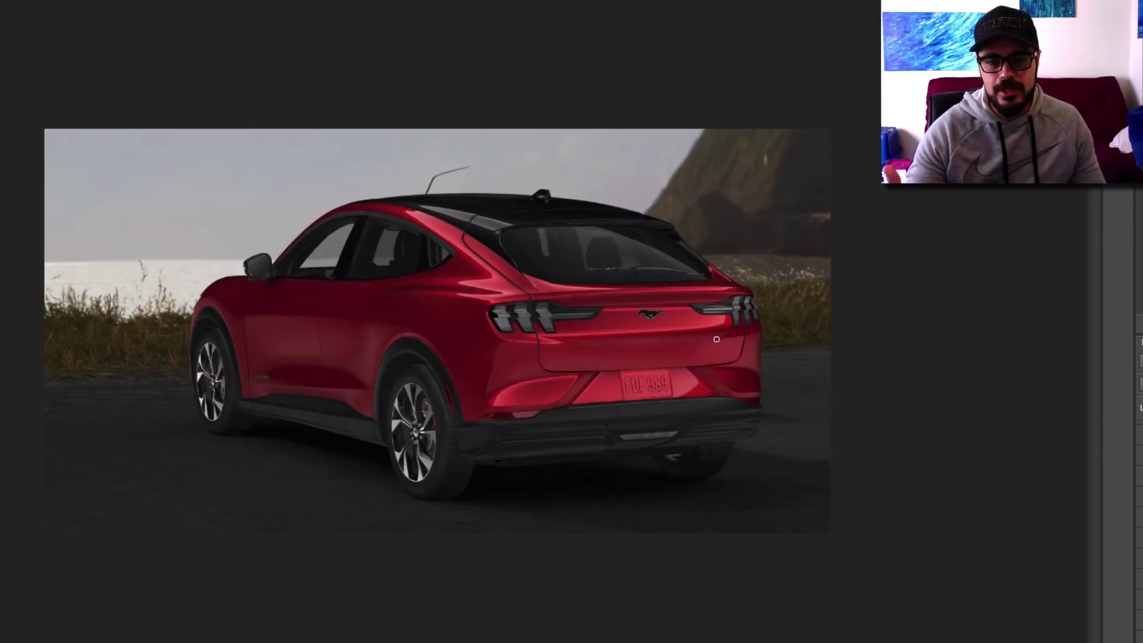
left_click(588, 413, "ctrl")
left_click(588, 413, "ctrl")
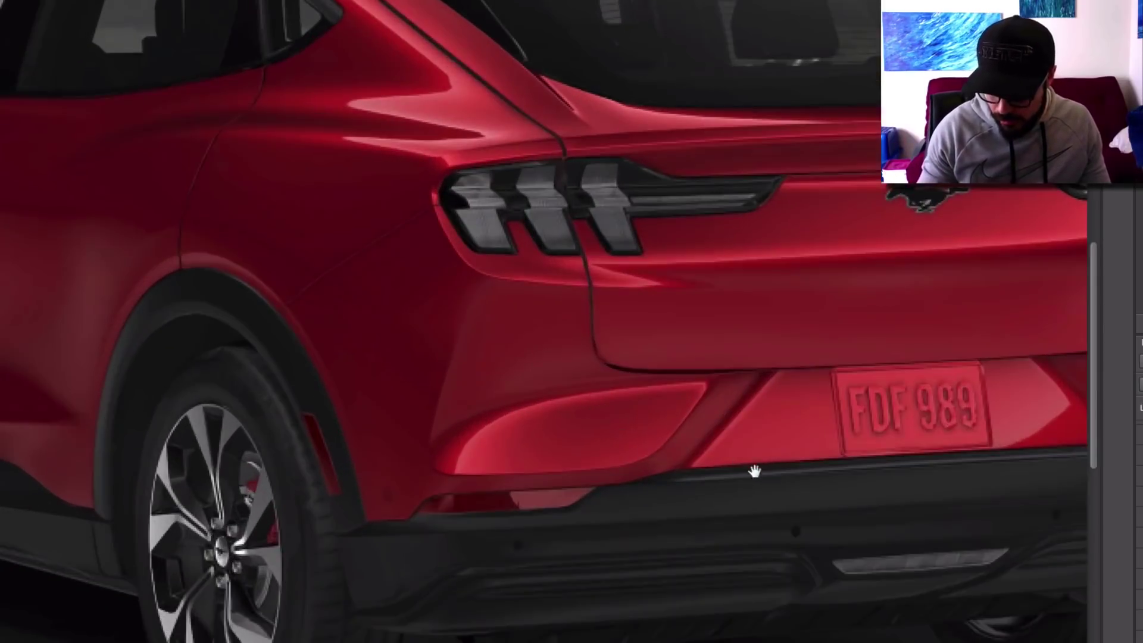
left_click_drag(736, 424, 634, 249)
right_click(572, 283, "alt")
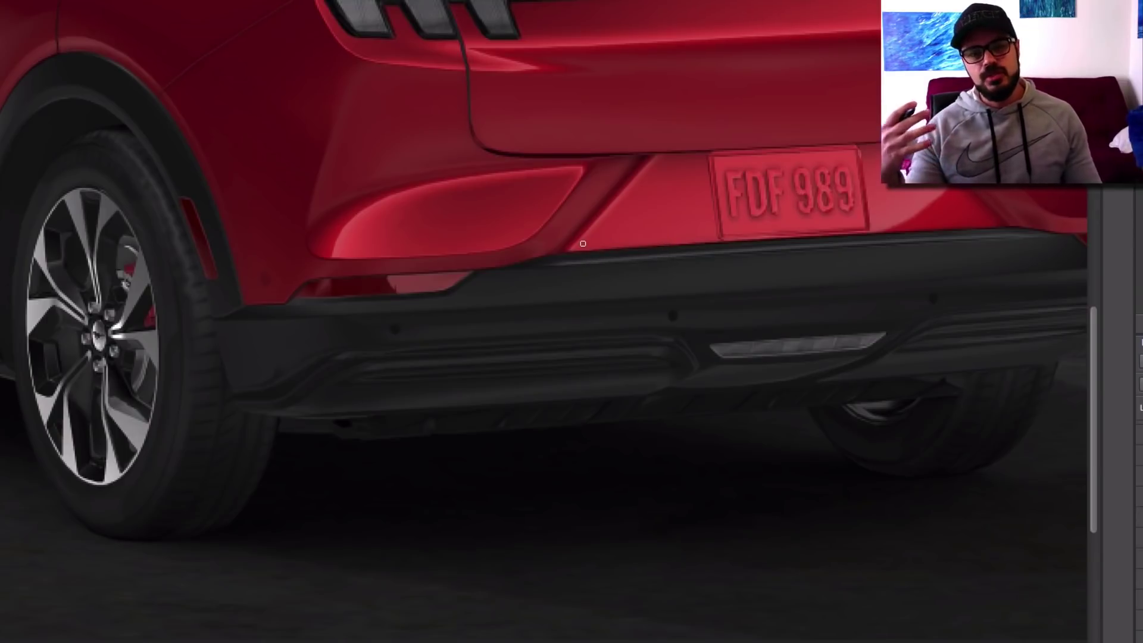
mouse_move(293, 283)
left_mouse_down()
mouse_move(541, 255)
mouse_move(628, 176)
left_mouse_up()
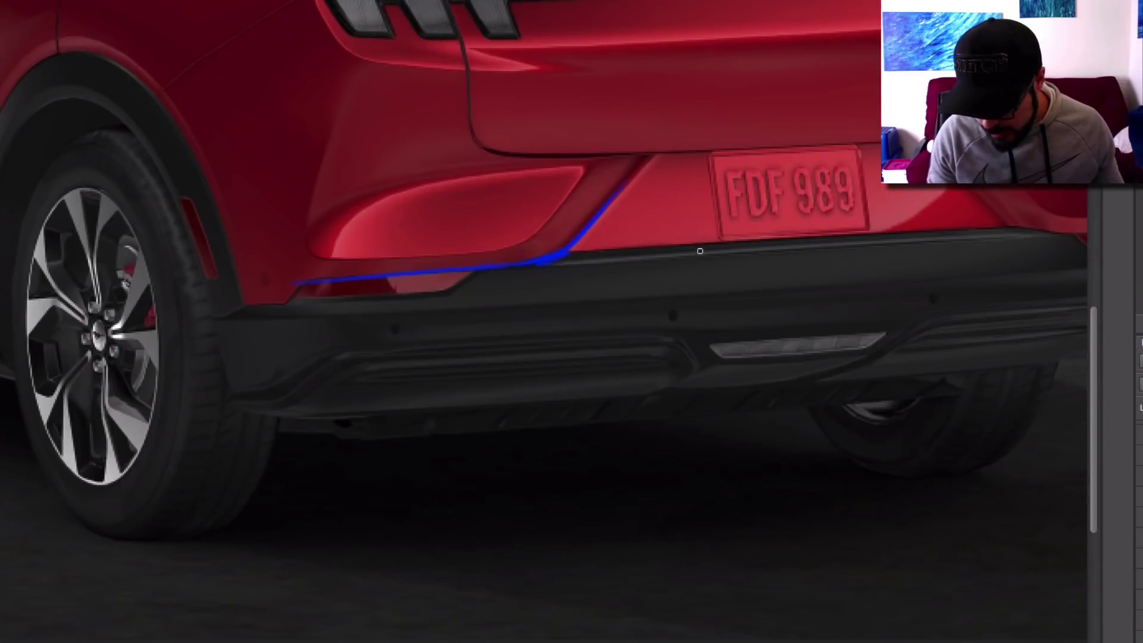
- Extend the blue guidelines along the bumper's lower red edge, beneath the licence plate, to the car's far rear corner
left_click(938, 241, "shift")
left_click_drag(894, 241, 1053, 238)
left_click_drag(944, 256, 697, 279)
left_click_drag(773, 249, 825, 256)
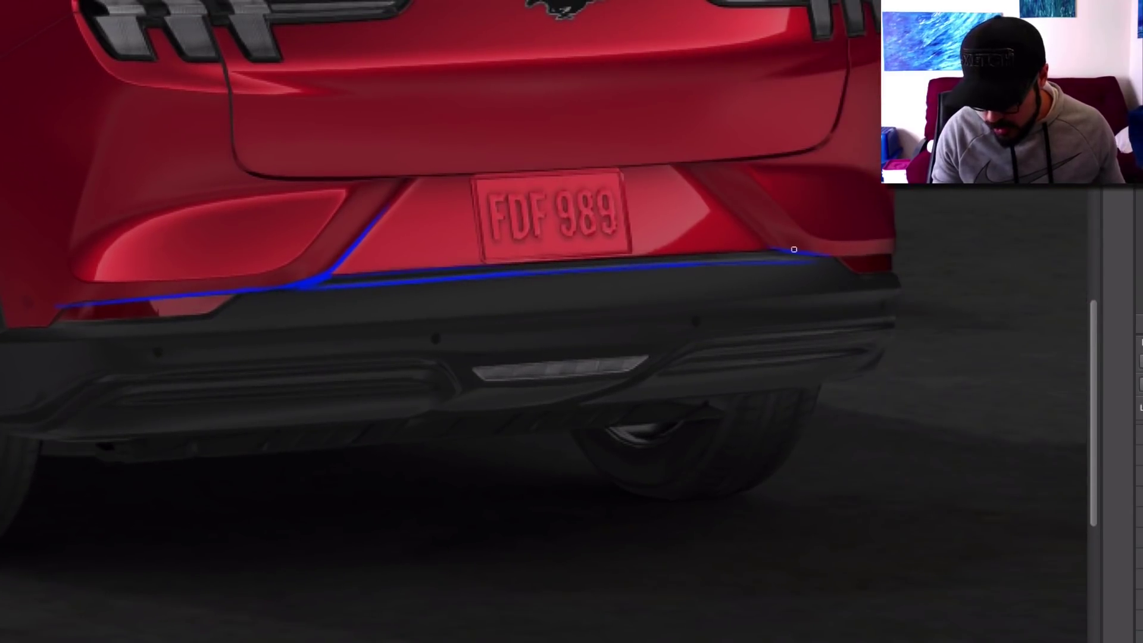
left_click_drag(442, 266, 774, 247)
left_click(878, 249, "shift")
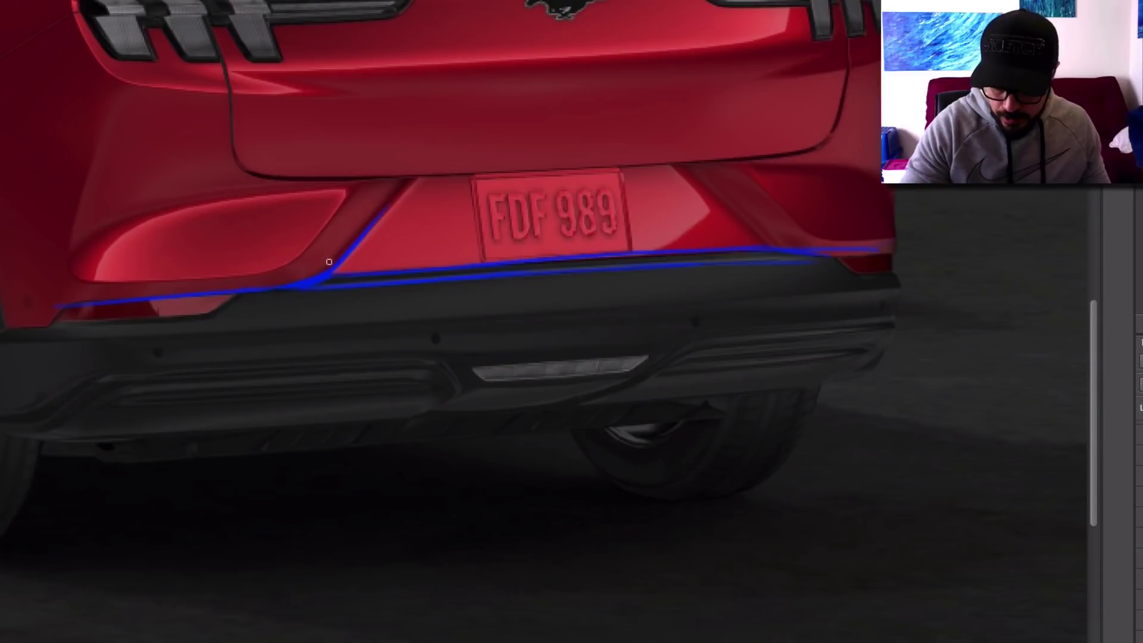
- Trace the far slanted crease and the tailgate's lower edge in blue, and add a slanted stroke beside the near crease
left_click_drag(678, 162, 773, 243)
mouse_move(333, 169)
left_mouse_down()
mouse_move(522, 171)
mouse_move(489, 168)
mouse_move(577, 167)
mouse_move(426, 169)
mouse_move(769, 151)
mouse_move(714, 179)
mouse_move(736, 166)
left_mouse_up()
left_click_drag(409, 180, 674, 171)
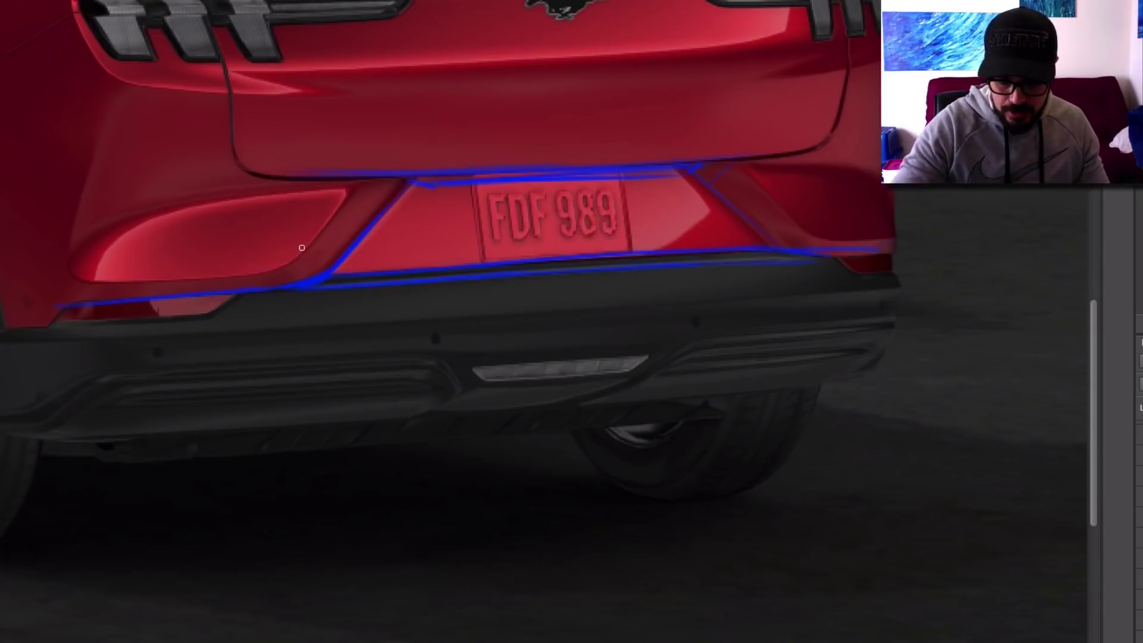
left_click_drag(382, 152, 298, 256)
left_click_drag(390, 147, 385, 136)
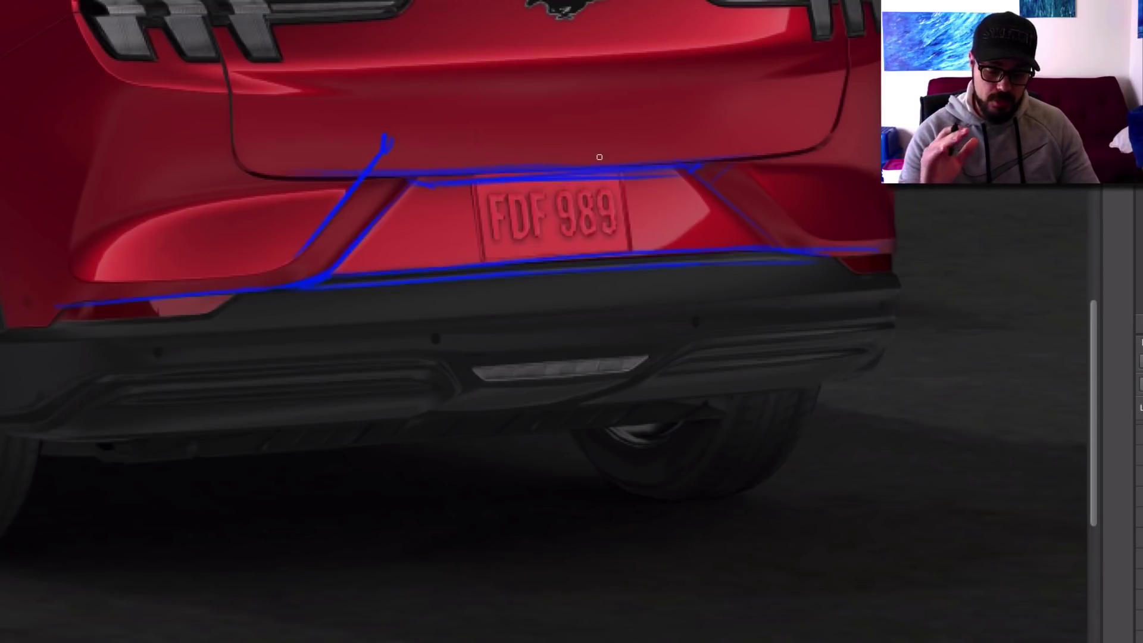
- Outline the licence plate in blue and sketch a downward arrow with a relocated plate area on the black bumper
mouse_move(471, 186)
left_mouse_down()
mouse_move(532, 229)
mouse_move(543, 259)
mouse_move(624, 247)
mouse_move(539, 182)
left_mouse_up()
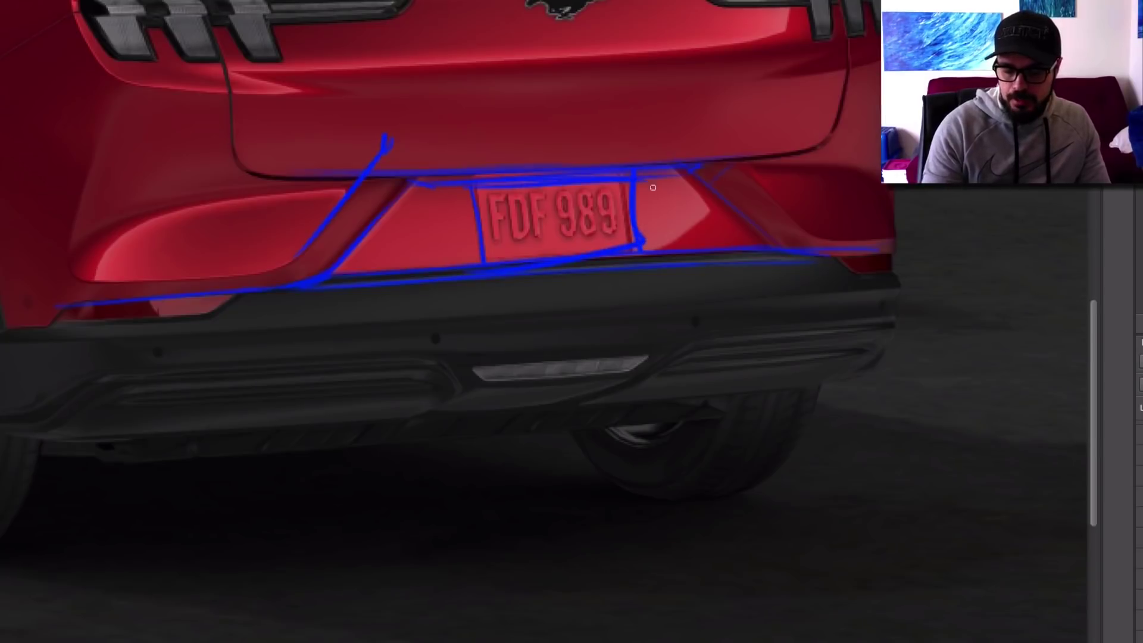
mouse_move(562, 255)
left_mouse_down()
mouse_move(560, 309)
mouse_move(583, 313)
left_mouse_up()
left_click_drag(505, 271, 490, 351)
left_click_drag(679, 267, 670, 328)
left_click_drag(490, 350, 715, 330)
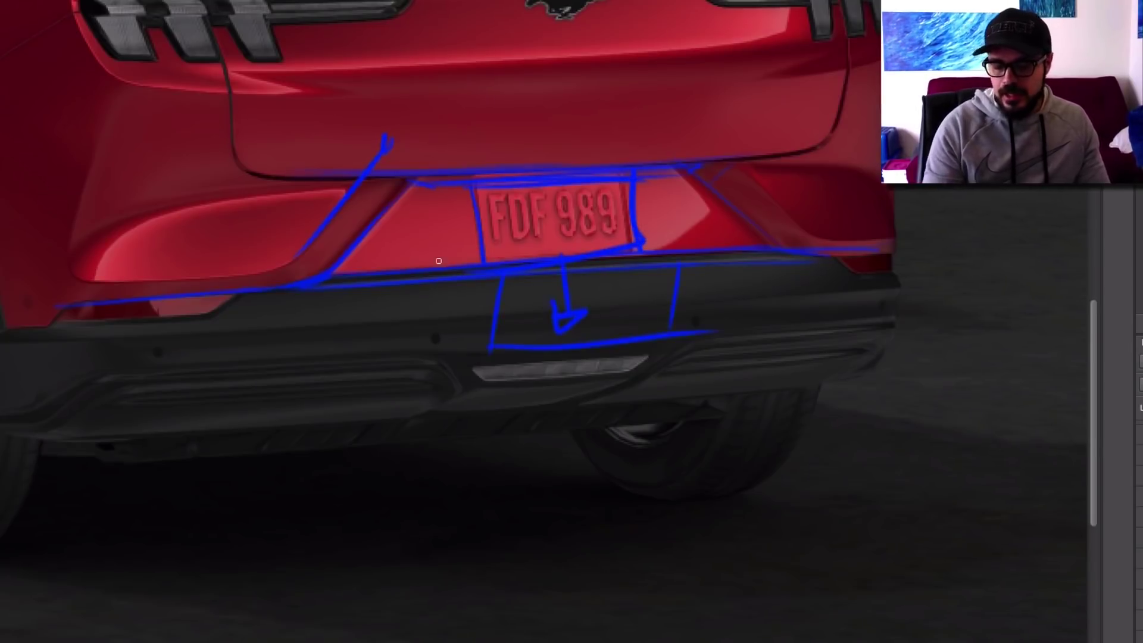
left_click_drag(168, 184, 977, 209)
key("ctrl+z")
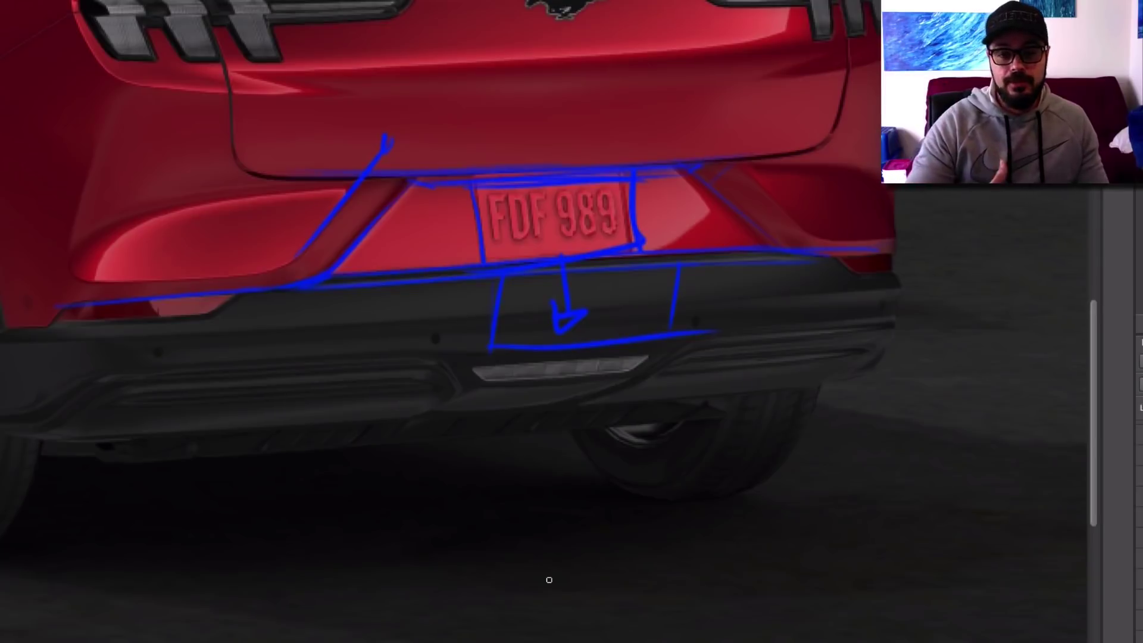
left_click_drag(450, 159, 576, 253)
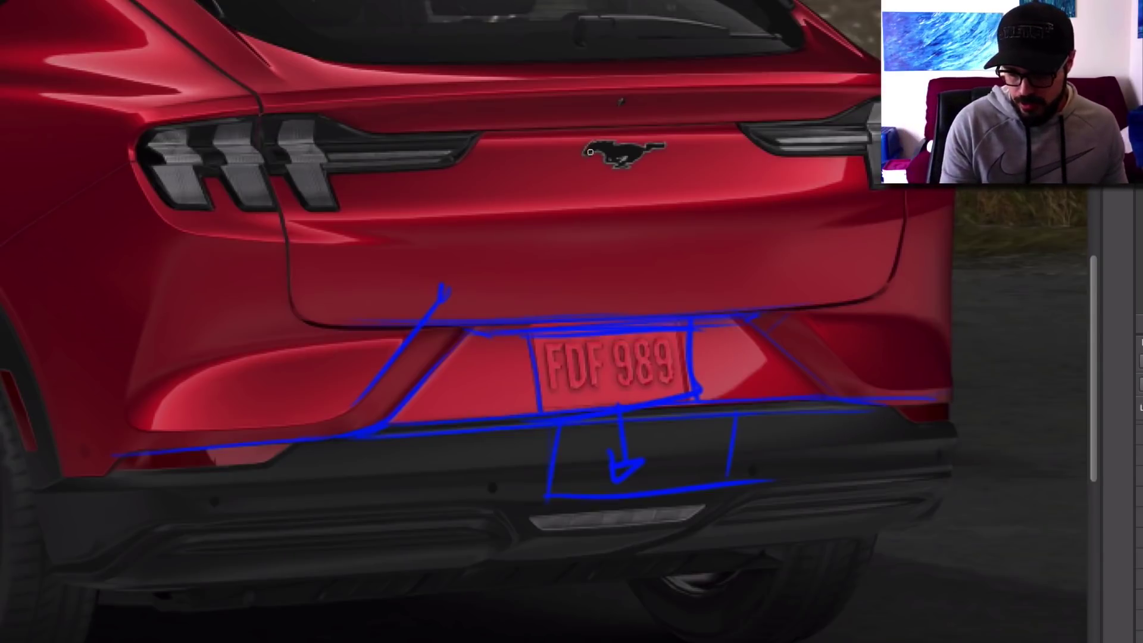
left_click_drag(311, 171, 828, 146)
mouse_move(588, 150)
left_mouse_down()
mouse_move(626, 171)
mouse_move(674, 160)
mouse_move(625, 201)
mouse_move(641, 202)
left_mouse_up()
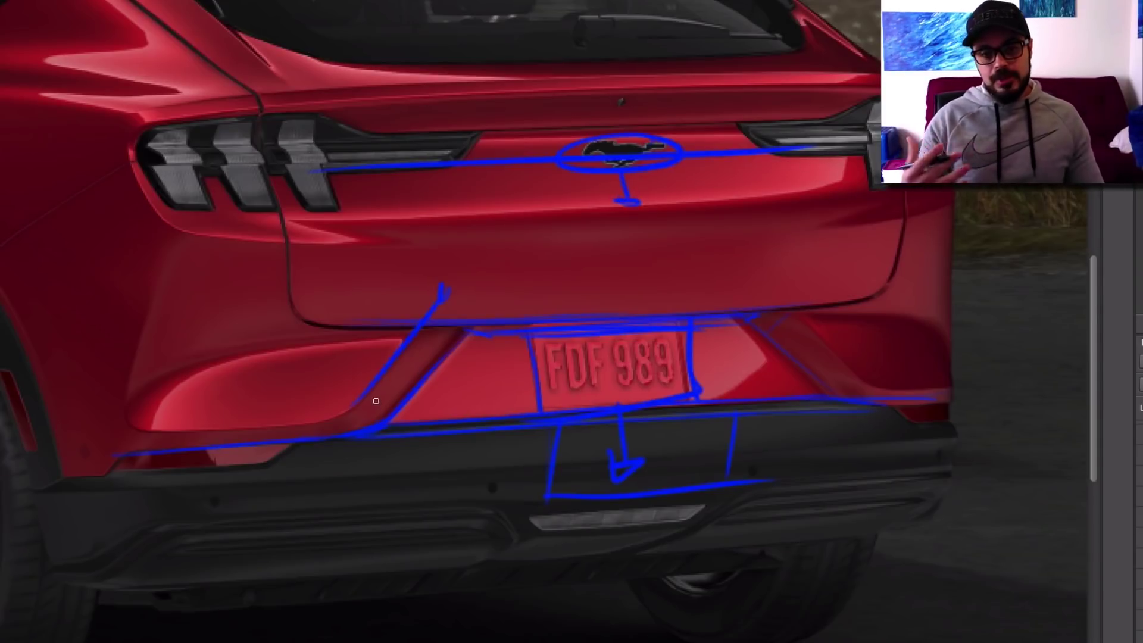
key("ctrl+z")
key("ctrl+z")
key("ctrl+z")
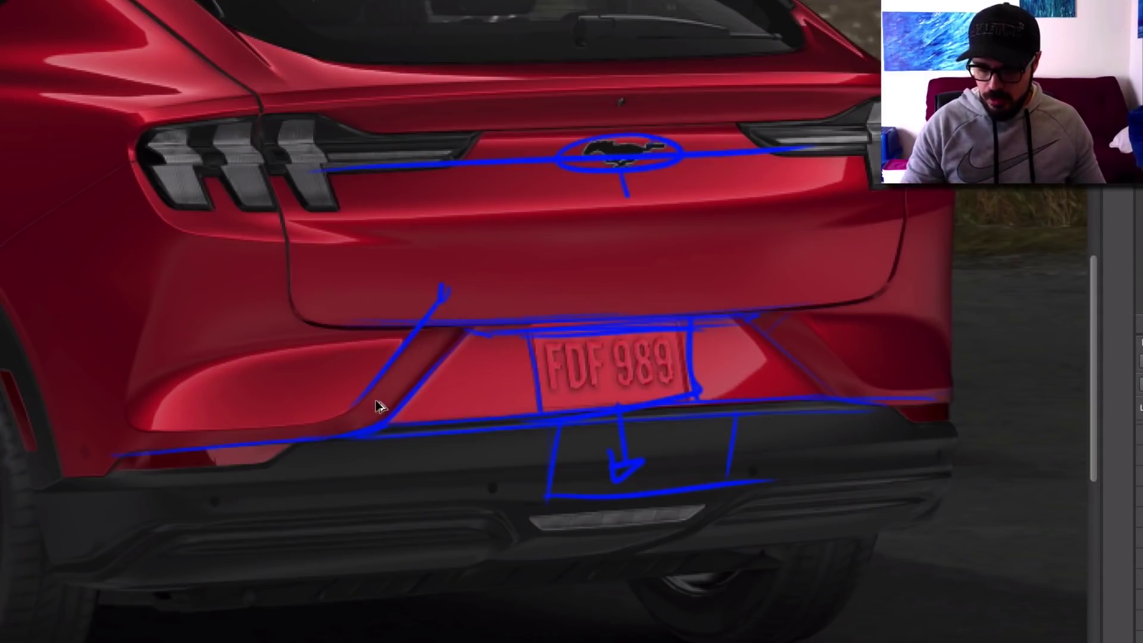
key("ctrl+z")
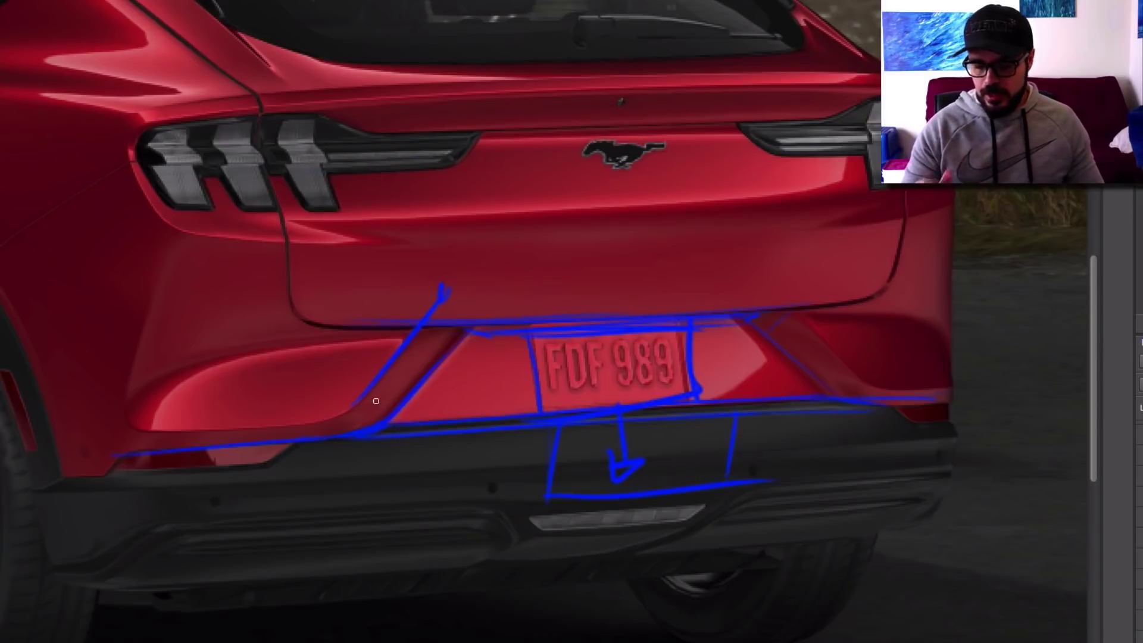
- Cross out the inner horizontal extensions of both taillights with blue strokes
left_click_drag(804, 124, 833, 145)
left_click_drag(837, 127, 780, 163)
left_click_drag(375, 135, 408, 156)
left_click_drag(406, 136, 351, 193)
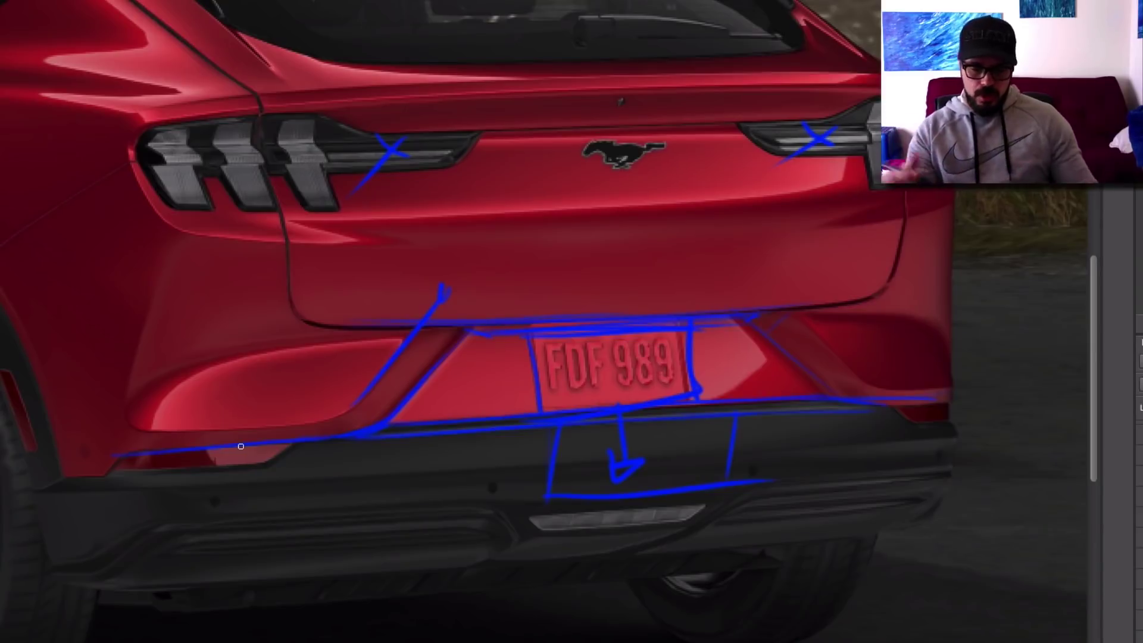
mouse_move(362, 132)
left_mouse_down()
mouse_move(386, 147)
mouse_move(360, 177)
left_mouse_up()
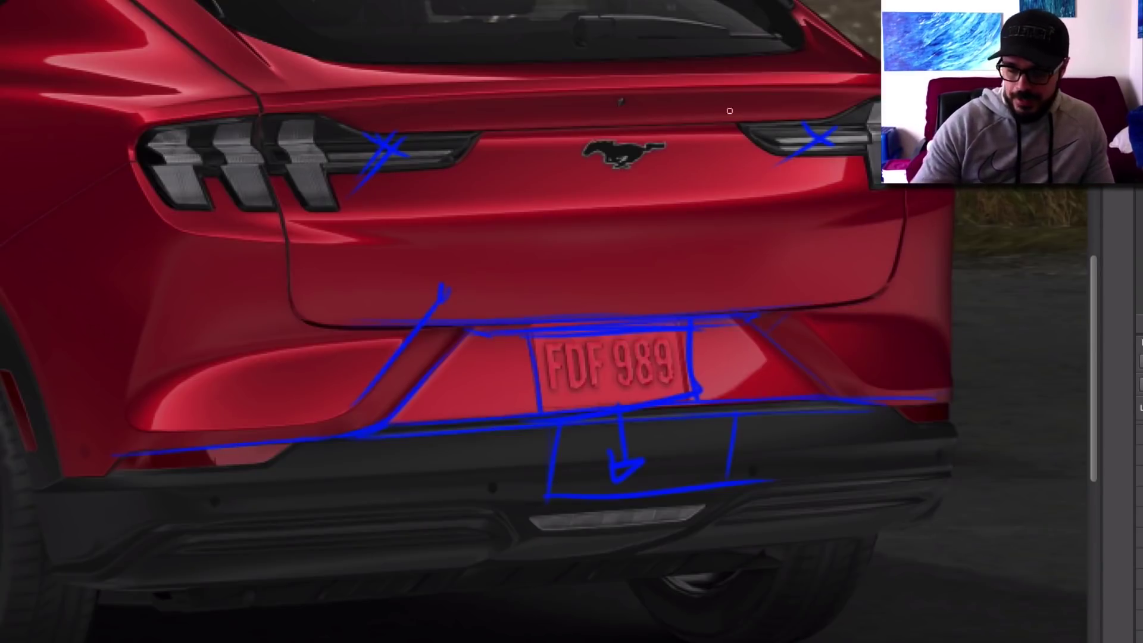
- Draw downward blue strokes through the vertical bars of both taillights, extending below the lamps
left_click_drag(293, 122, 328, 241)
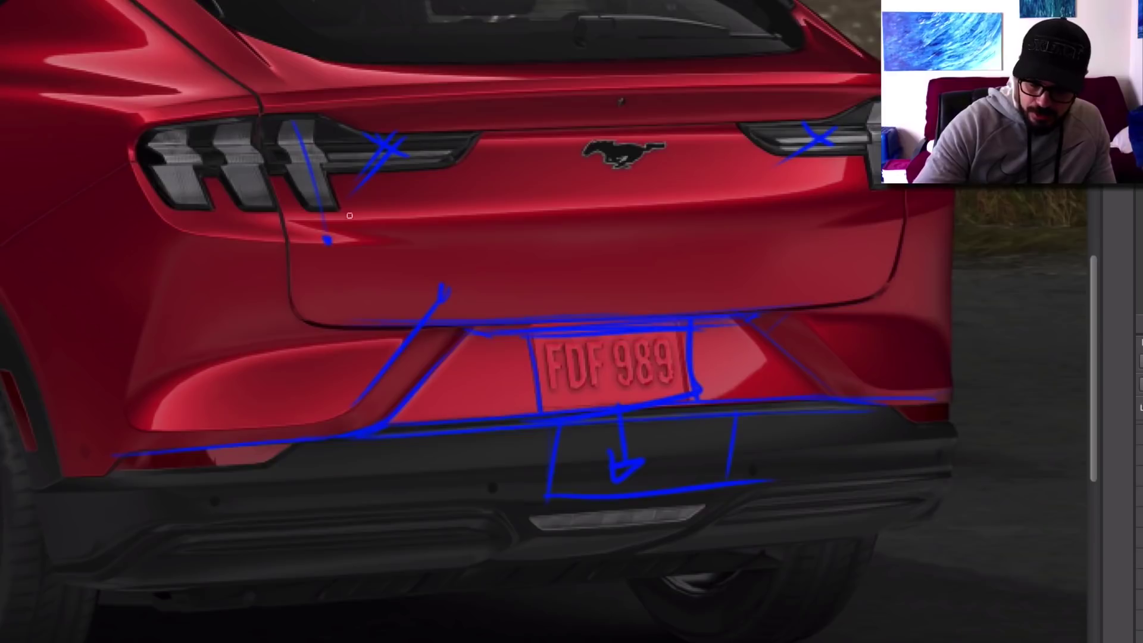
left_click(298, 117)
left_click_drag(230, 119, 263, 240)
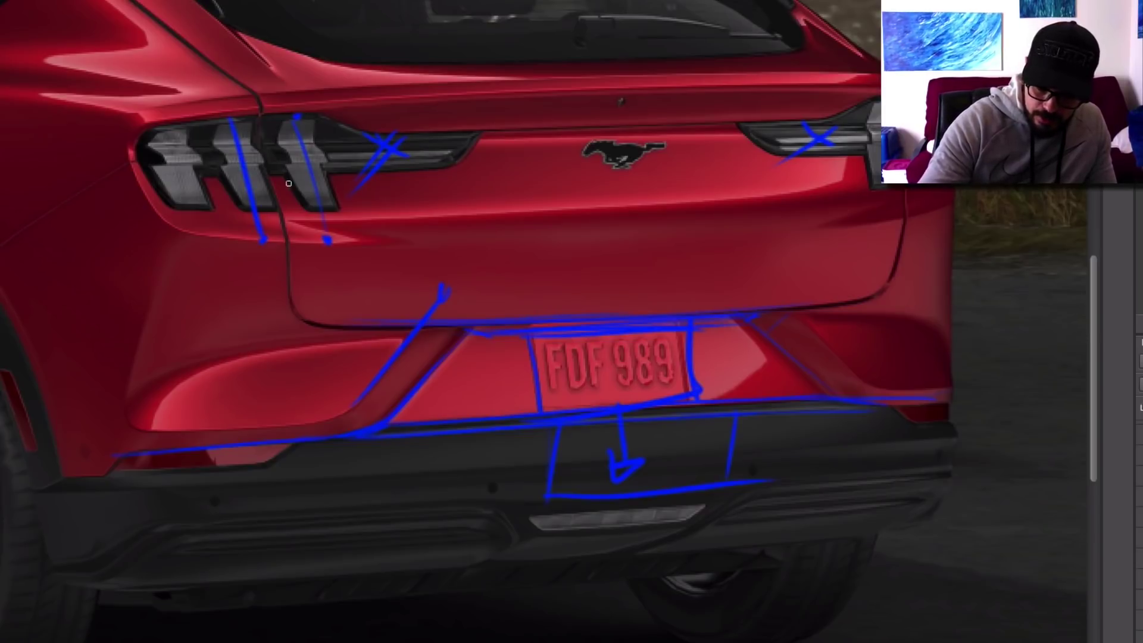
left_click_drag(166, 129, 196, 234)
left_click_drag(878, 108, 877, 206)
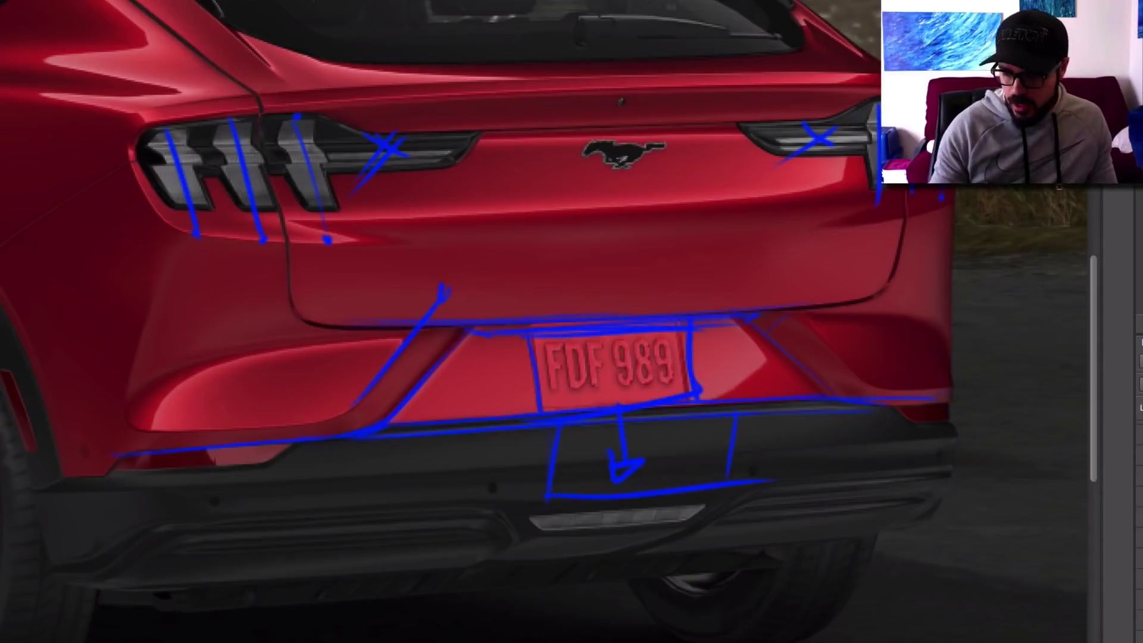
- Sketch blue crease lines across the tailgate linking the extended taillights, and drop a vertical stroke through the emblem to them
left_click_drag(178, 238, 366, 240)
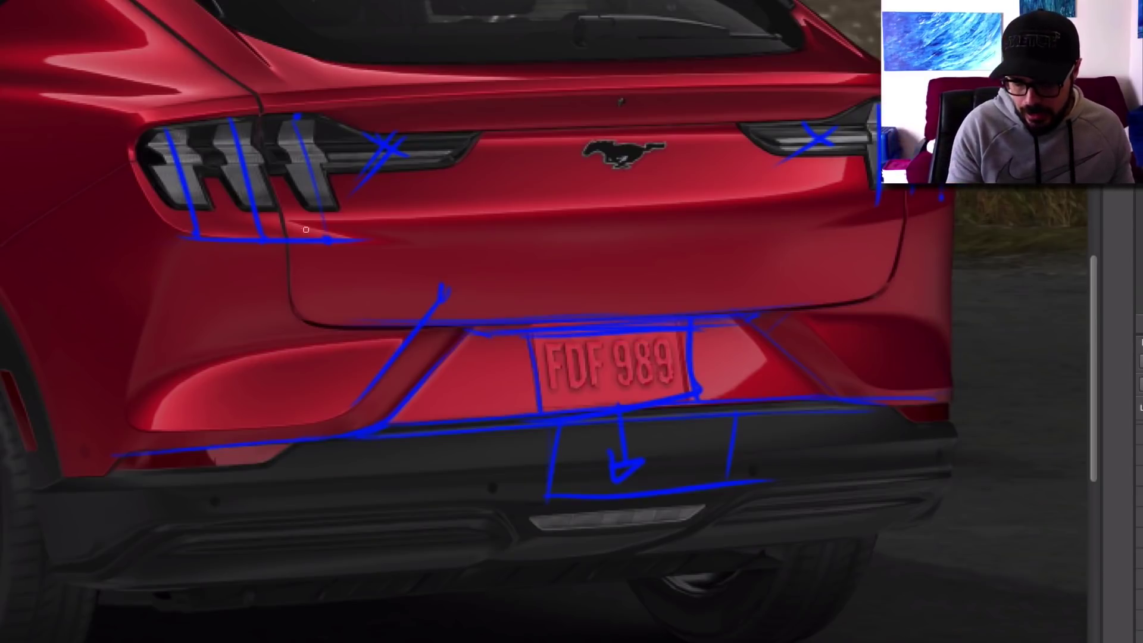
left_click_drag(285, 222, 351, 238)
left_click_drag(286, 222, 784, 191)
left_click_drag(879, 192, 766, 232)
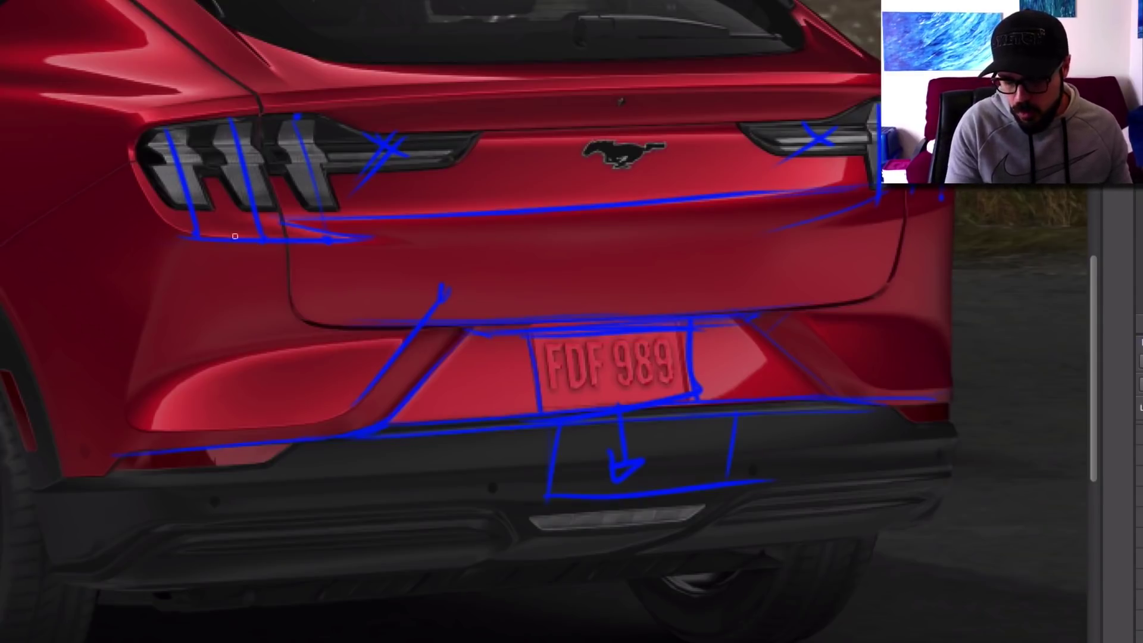
mouse_move(193, 237)
left_mouse_down()
mouse_move(625, 235)
mouse_move(874, 217)
left_mouse_up()
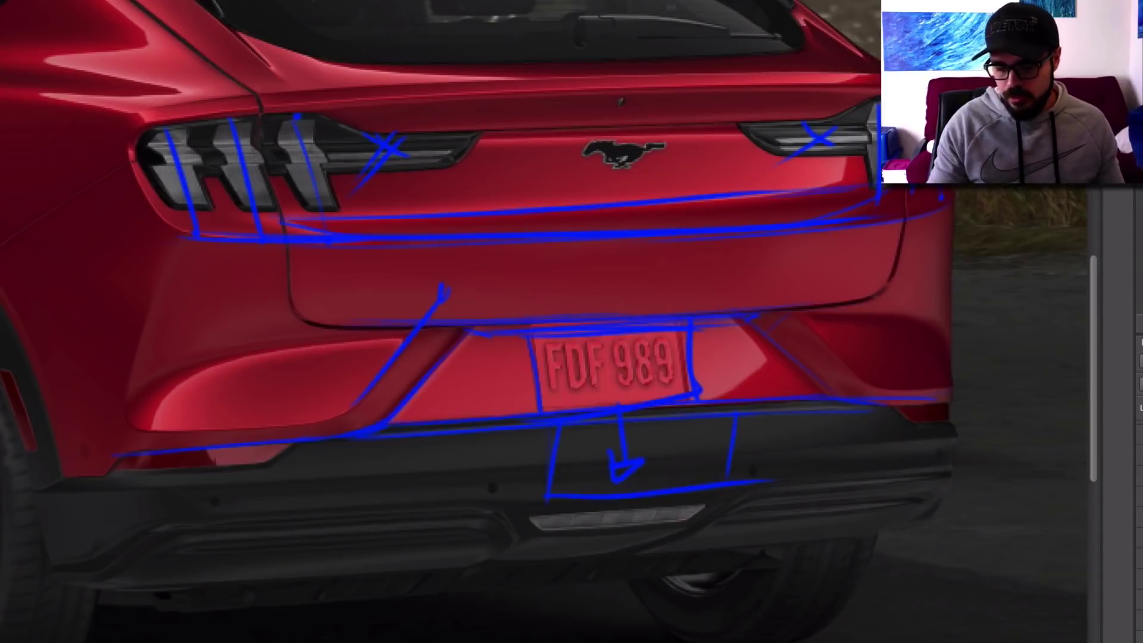
left_click_drag(610, 100, 621, 228)
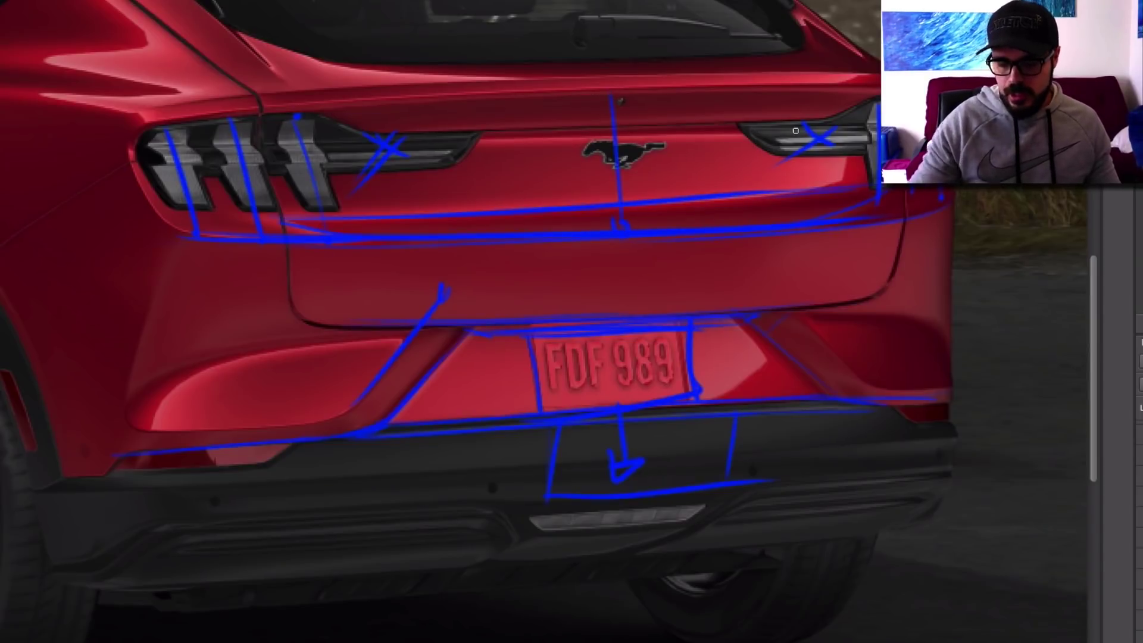
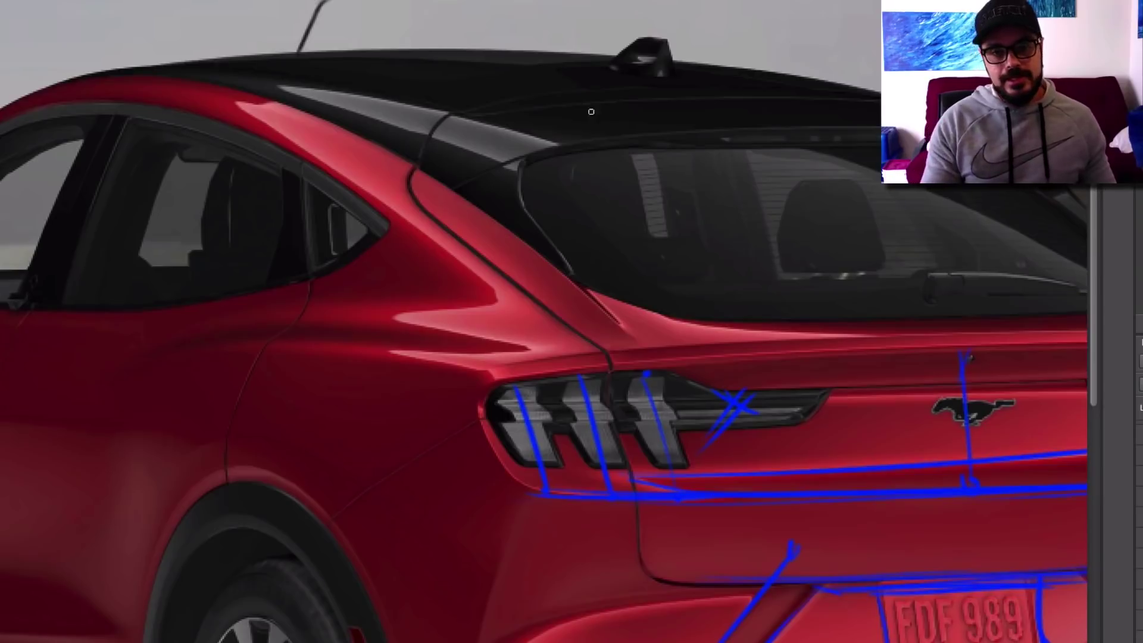
- Sketch a blue roofline curve from the side mirror over the side windows down to the rear shoulder
mouse_move(881, 59)
left_mouse_down()
mouse_move(205, 83)
mouse_move(1036, 191)
left_mouse_up()
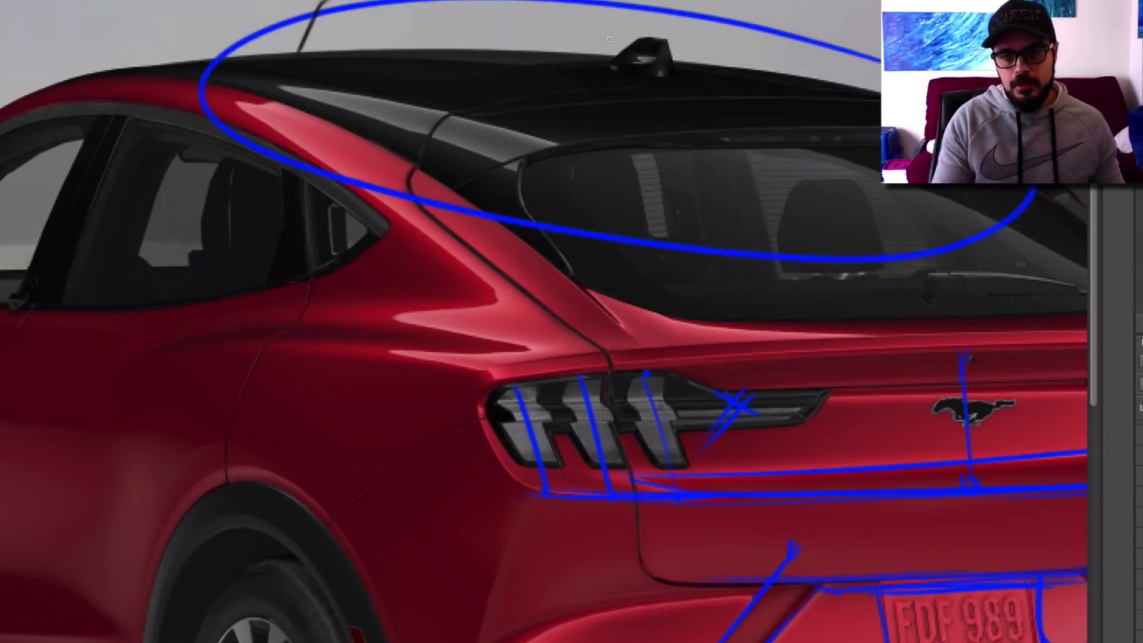
key("ctrl+z")
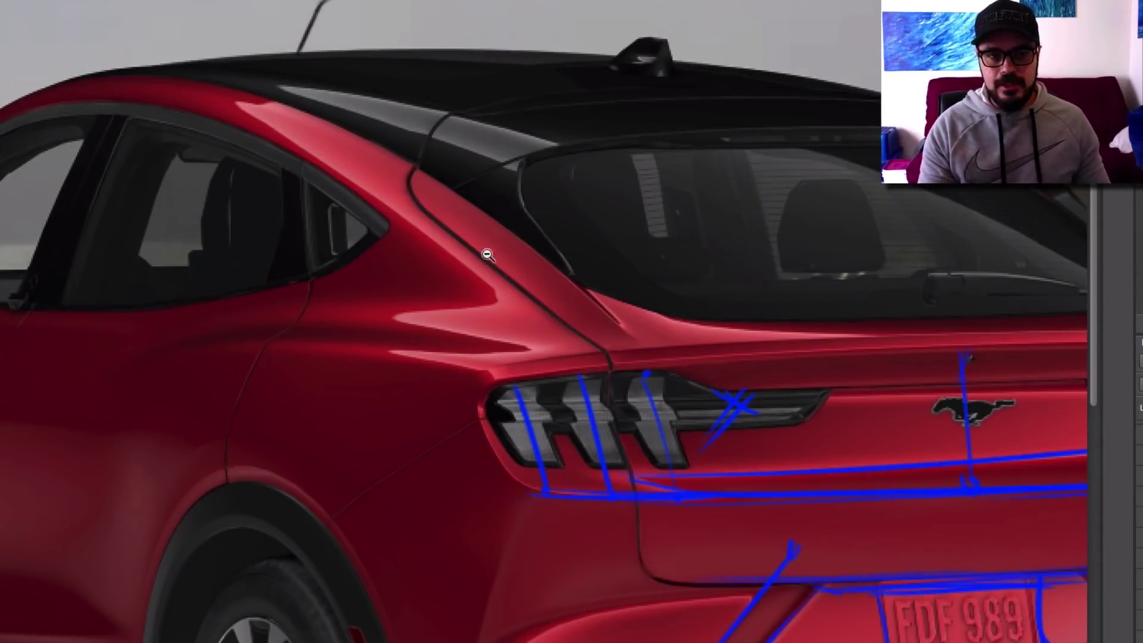
key("ctrl+0")
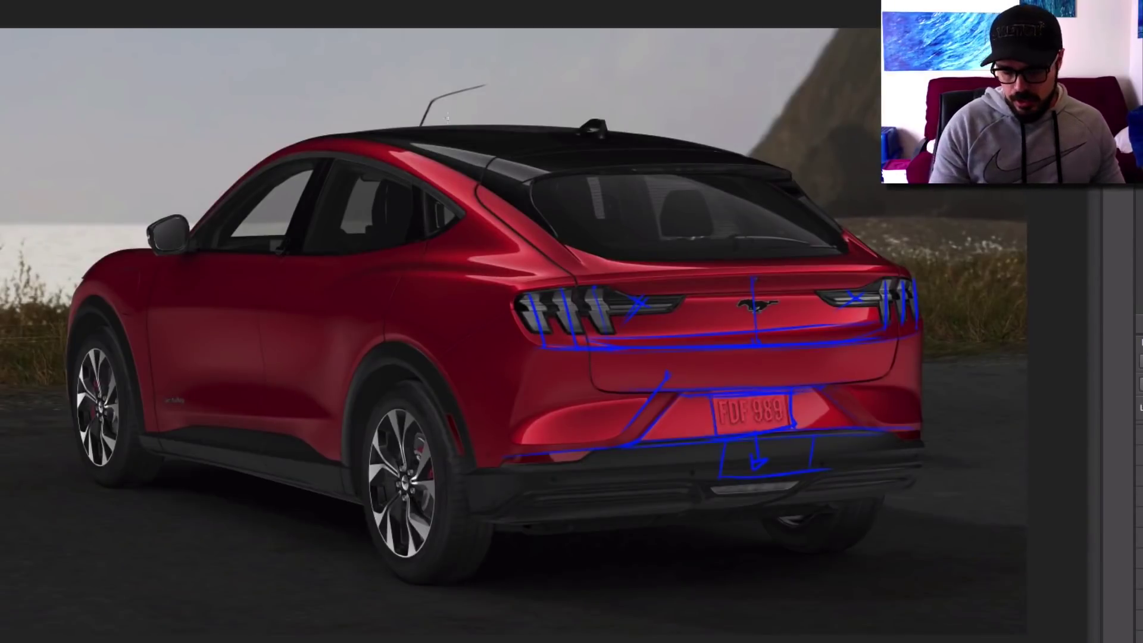
mouse_move(177, 221)
left_mouse_down()
mouse_move(426, 172)
mouse_move(541, 252)
left_mouse_up()
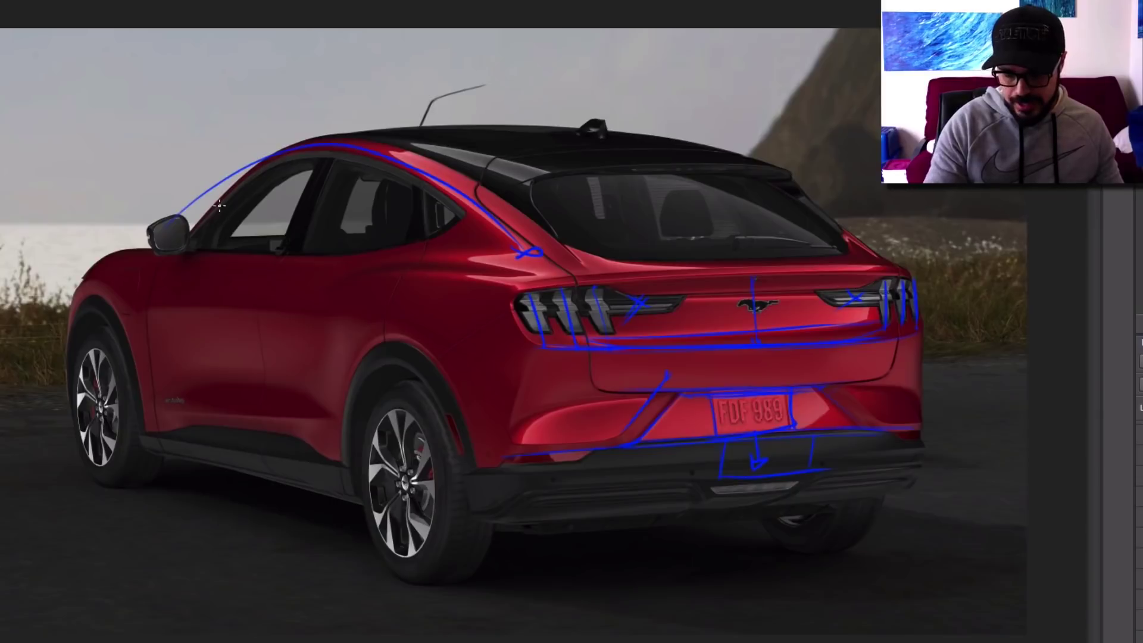
mouse_move(505, 160)
left_mouse_down()
mouse_move(541, 188)
mouse_move(549, 158)
left_mouse_up()
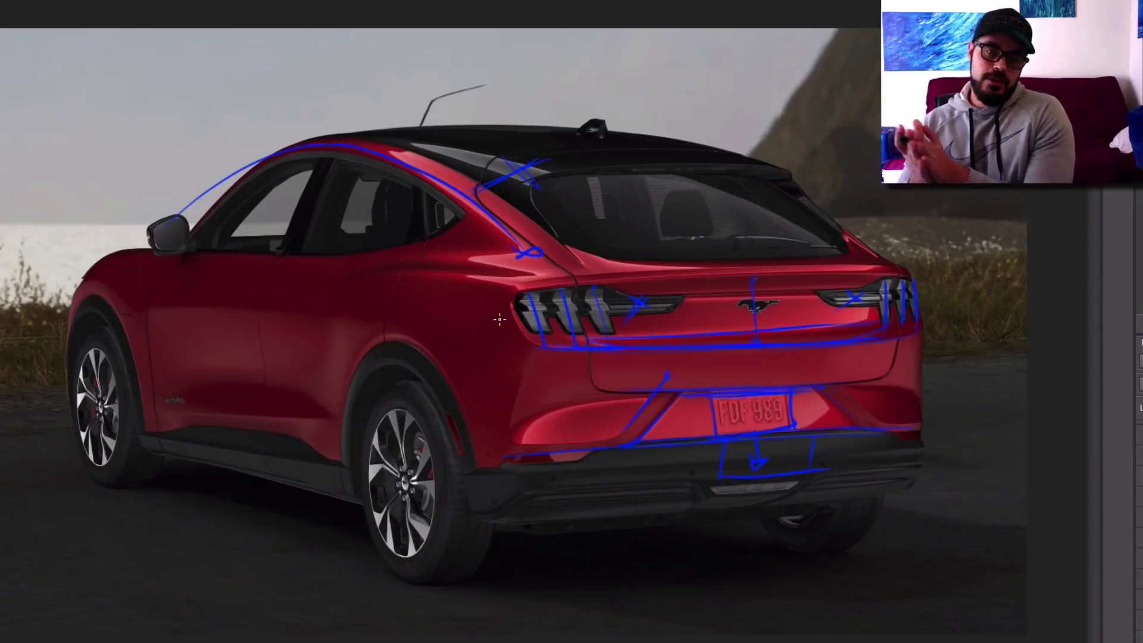
key("ctrl+z")
key("ctrl+z")
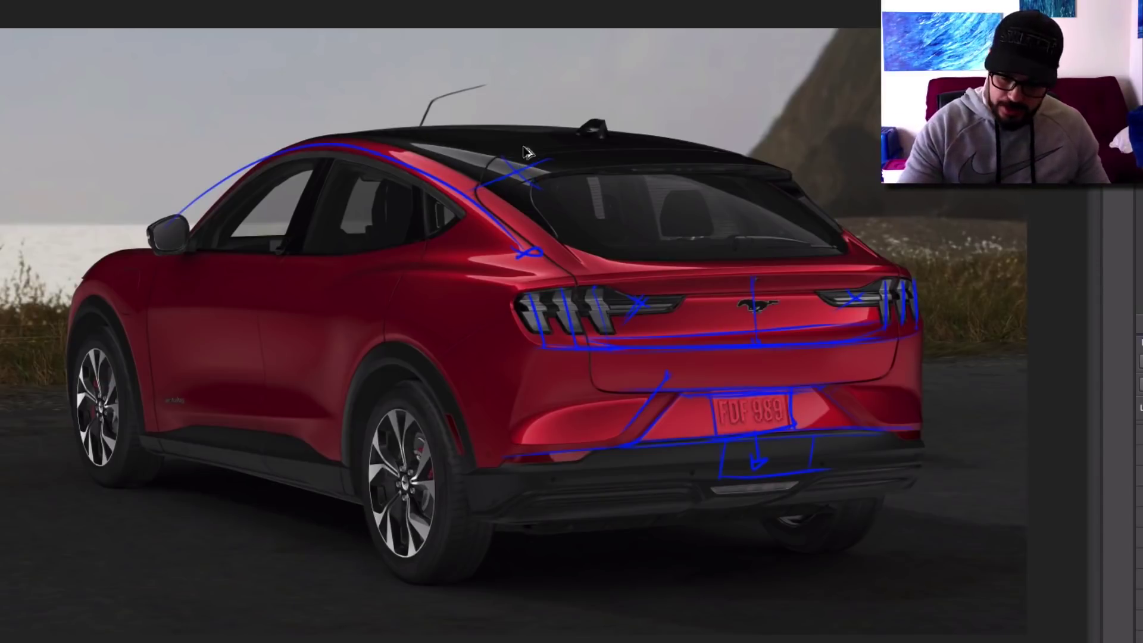
- Mark the rear pillar's height in blue, draw a second roof contour to it, and add a vertical stroke down the rear glass edge
left_click_drag(513, 184, 513, 201)
left_click_drag(507, 158, 513, 181)
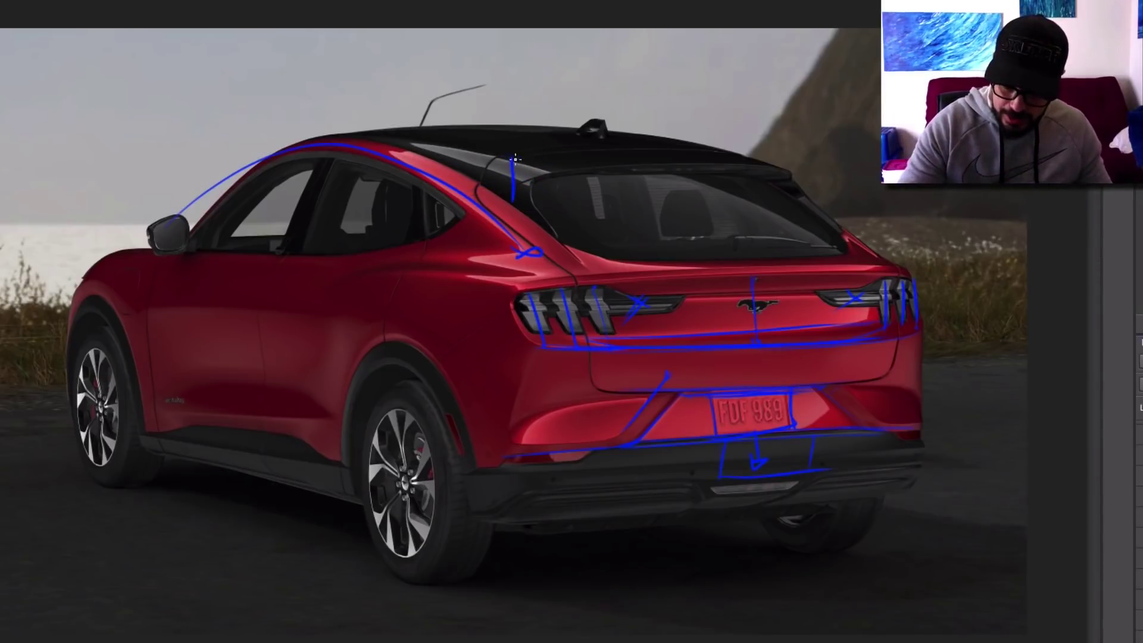
left_click_drag(357, 133, 492, 157)
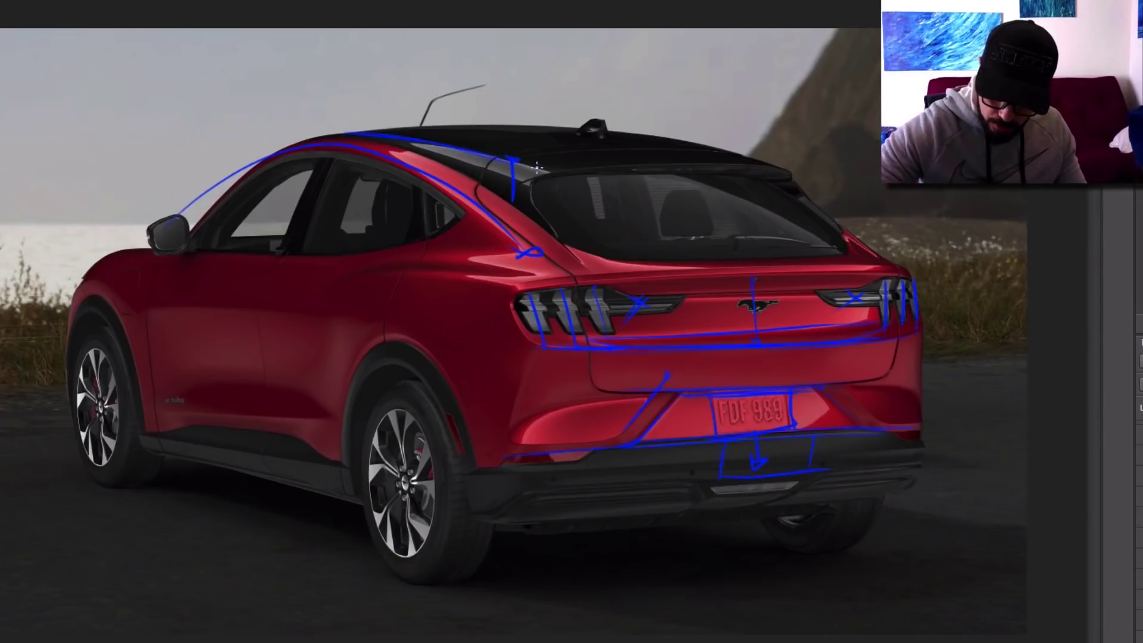
left_click_drag(540, 168, 553, 267)
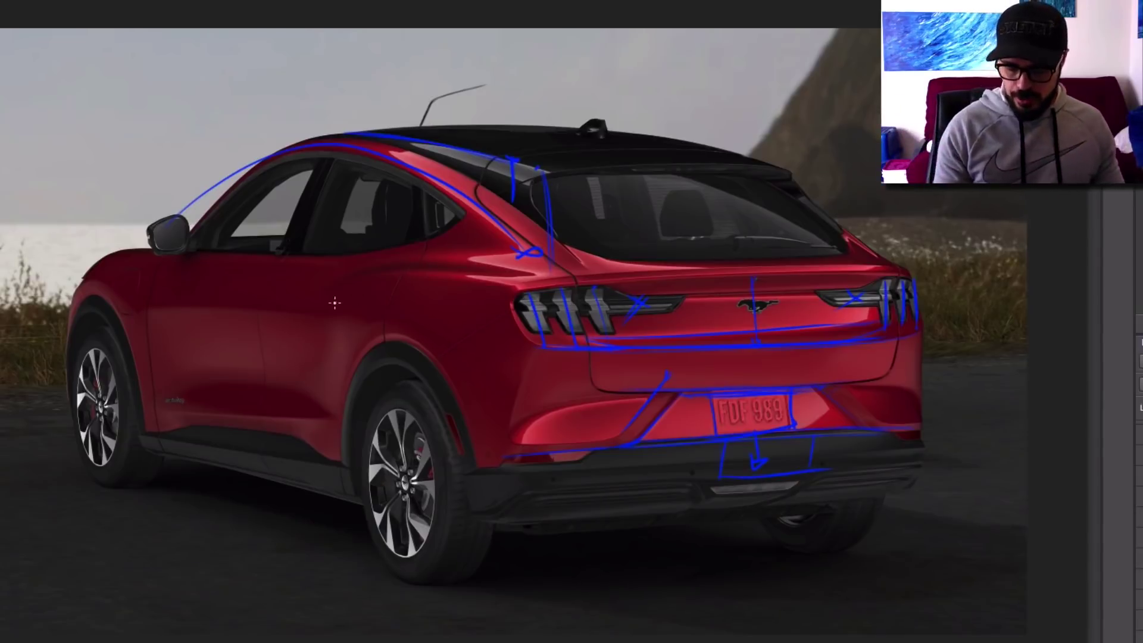
scroll(427, 293, "up", 5)
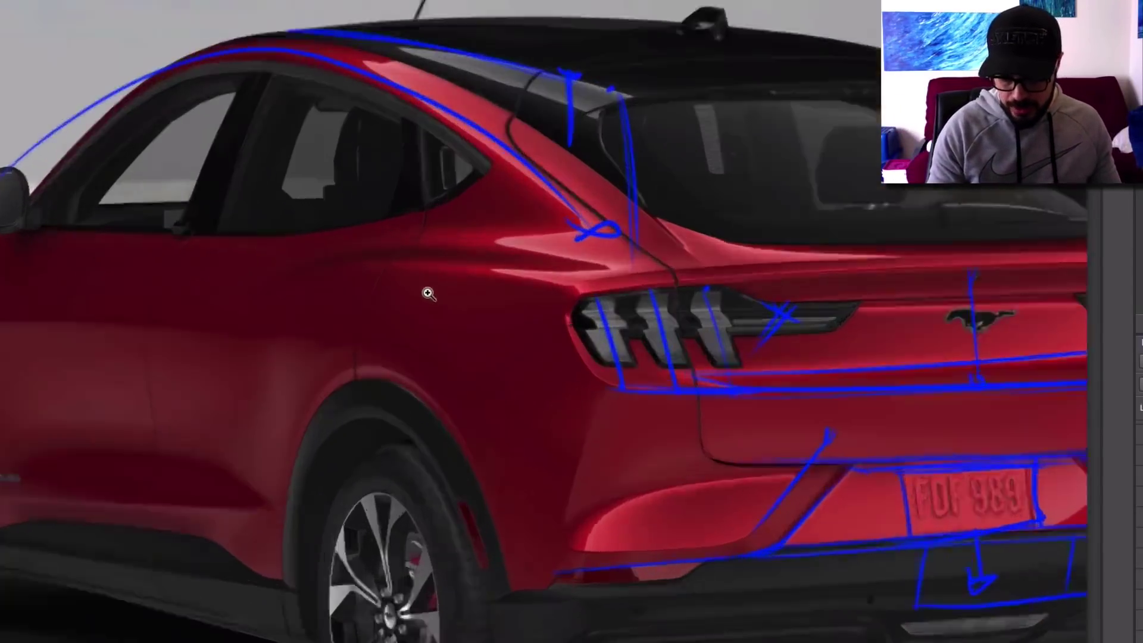
- Sketch a blue shoulder crease from the near taillight forward over the rear fender into the rear door
left_click_drag(381, 257, 406, 233)
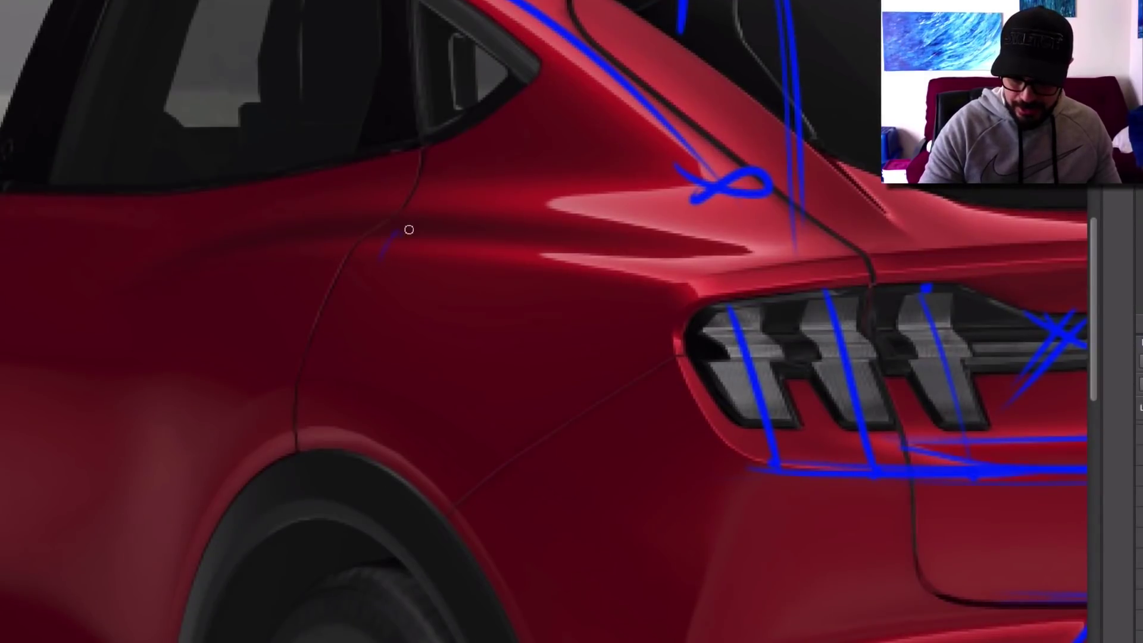
scroll(679, 352, "down", 2)
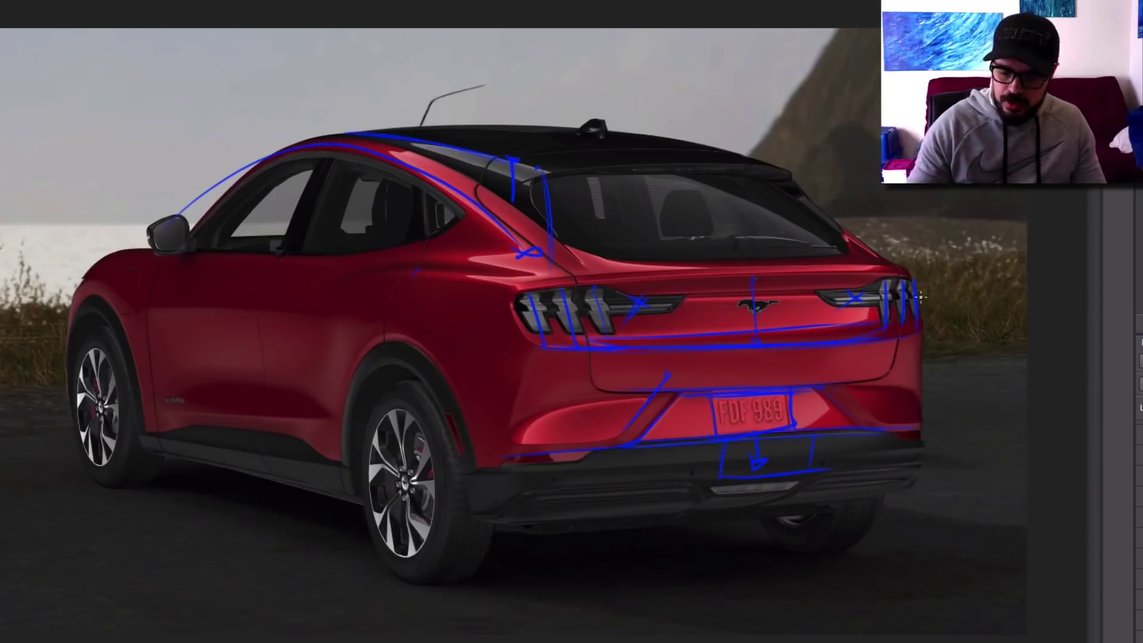
mouse_move(852, 216)
left_mouse_down()
mouse_move(986, 297)
mouse_move(863, 234)
left_mouse_up()
key("ctrl+z")
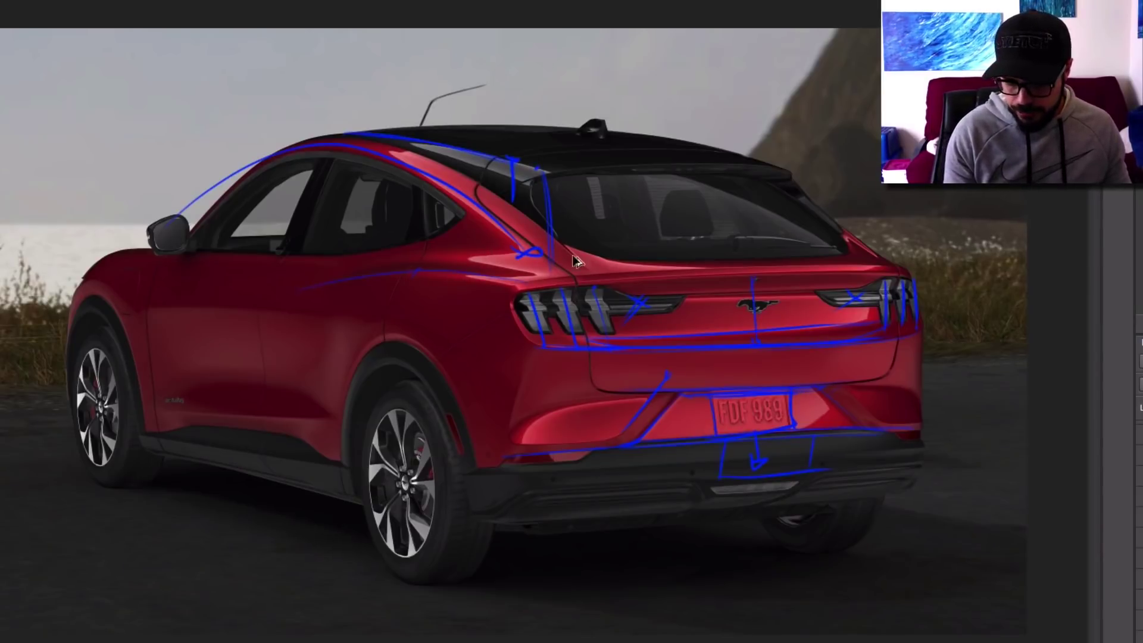
left_click_drag(513, 280, 311, 293)
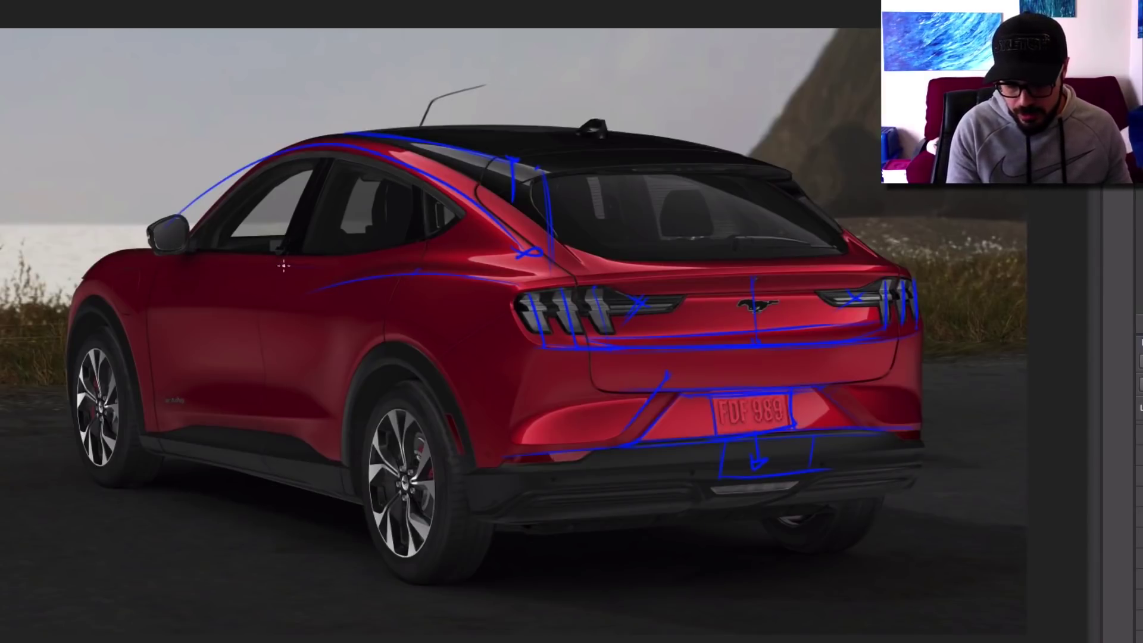
- Sketch a blue beltline from the front fender across the doors, and outline the recess along the lower doors
left_click_drag(90, 267, 355, 266)
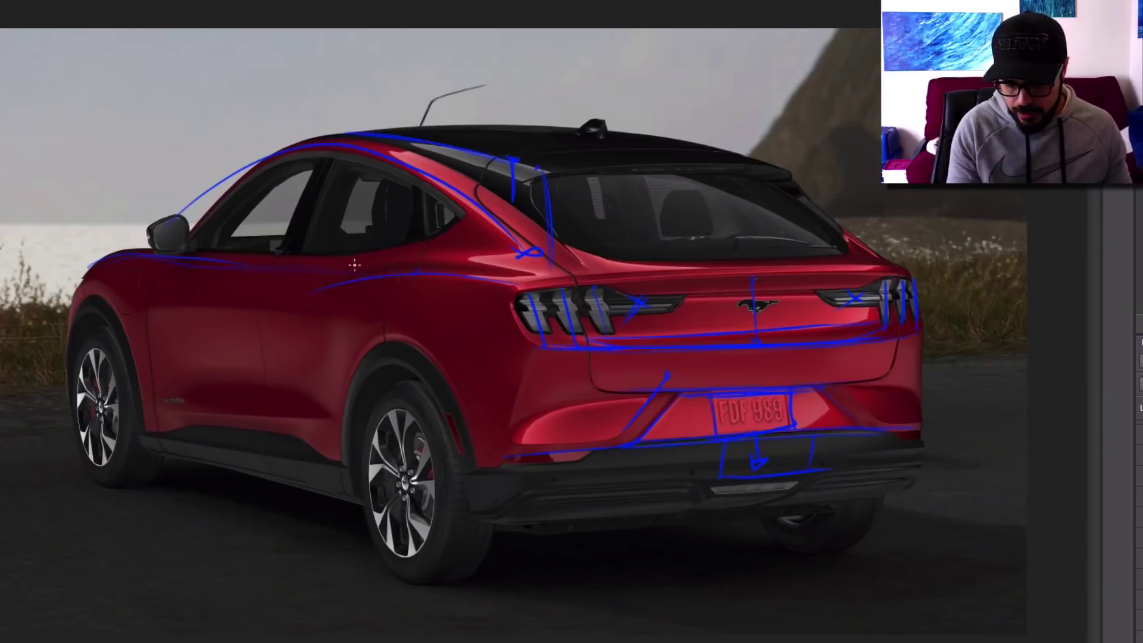
left_click_drag(158, 407, 351, 411)
left_click_drag(169, 383, 322, 410)
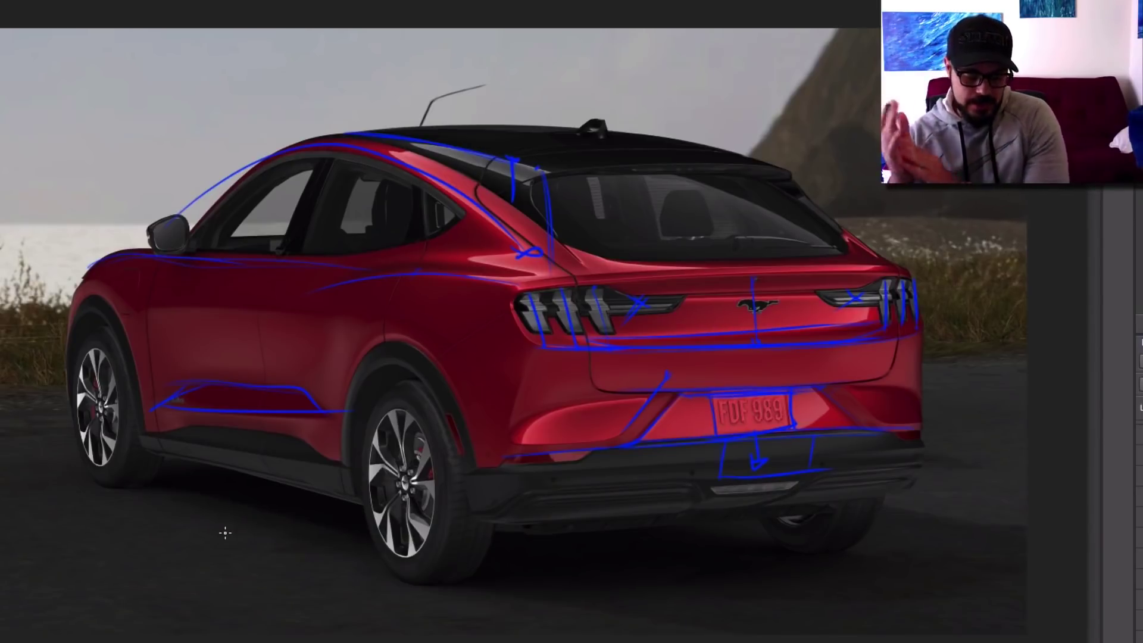
- Draw blue marking strokes across the near rear wheel
left_click_drag(375, 441, 432, 498)
left_click_drag(345, 589, 440, 416)
left_click_drag(360, 471, 437, 438)
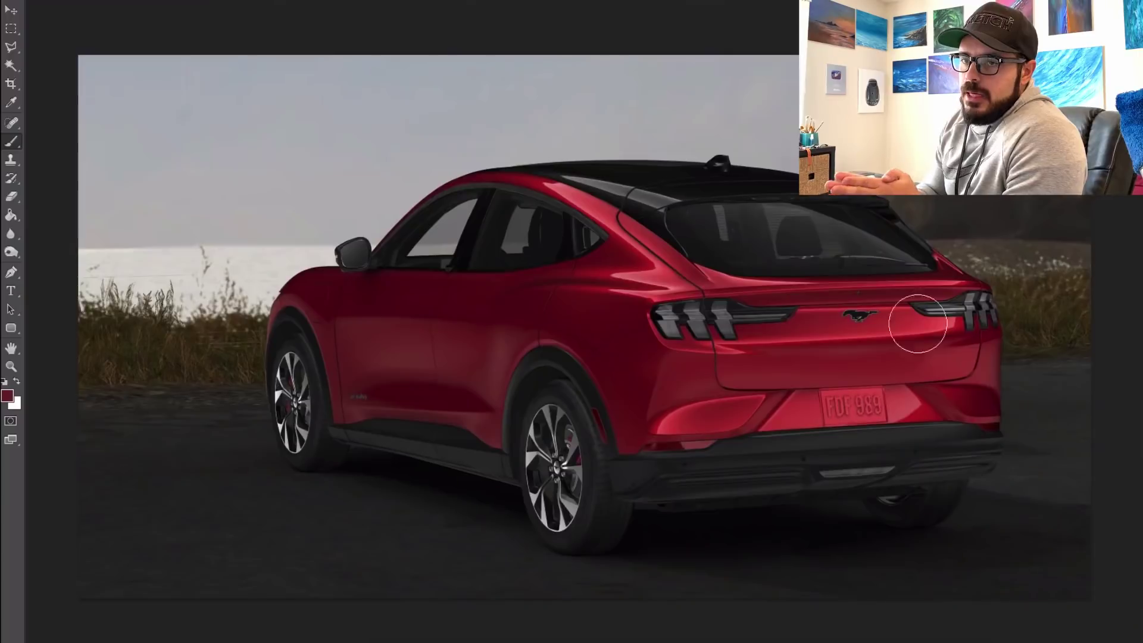
- Paint a soft black band over the clean car photo, covering both taillights and the upper tailgate
left_click_drag(856, 332, 848, 331)
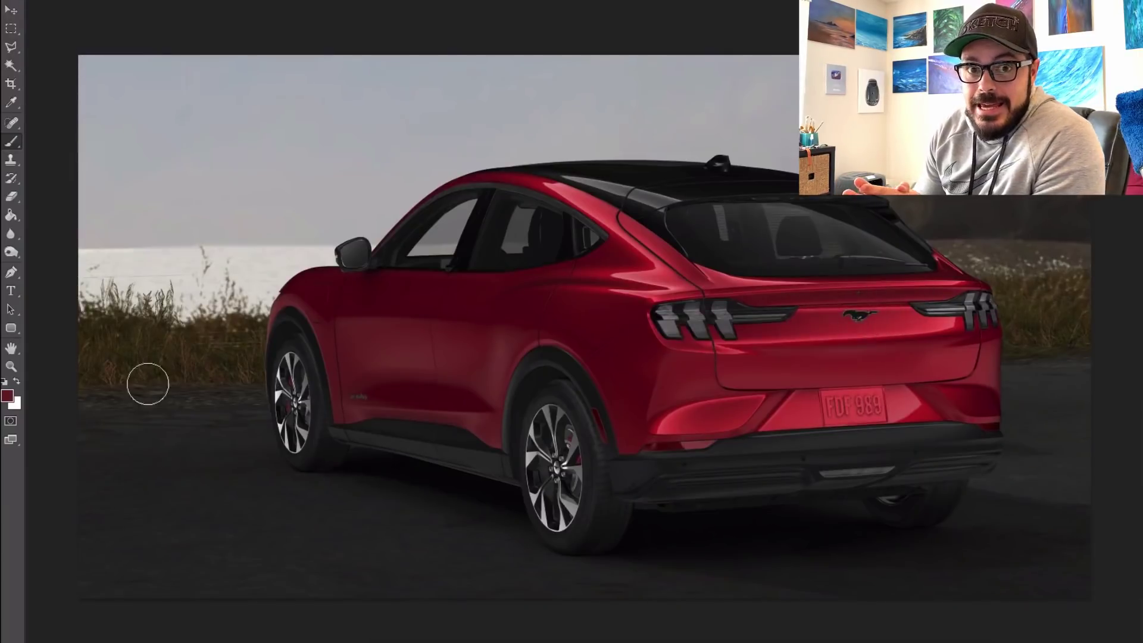
left_click(5, 382)
mouse_move(732, 311)
left_mouse_down()
mouse_move(755, 332)
mouse_move(845, 298)
mouse_move(988, 298)
left_mouse_up()
- Erase the black overspill around the left taillight's outer edge and along the band's upper edge, using a larger eraser
key("e")
right_click(1023, 284)
key("Return")
key("]")
key("]")
key("]")
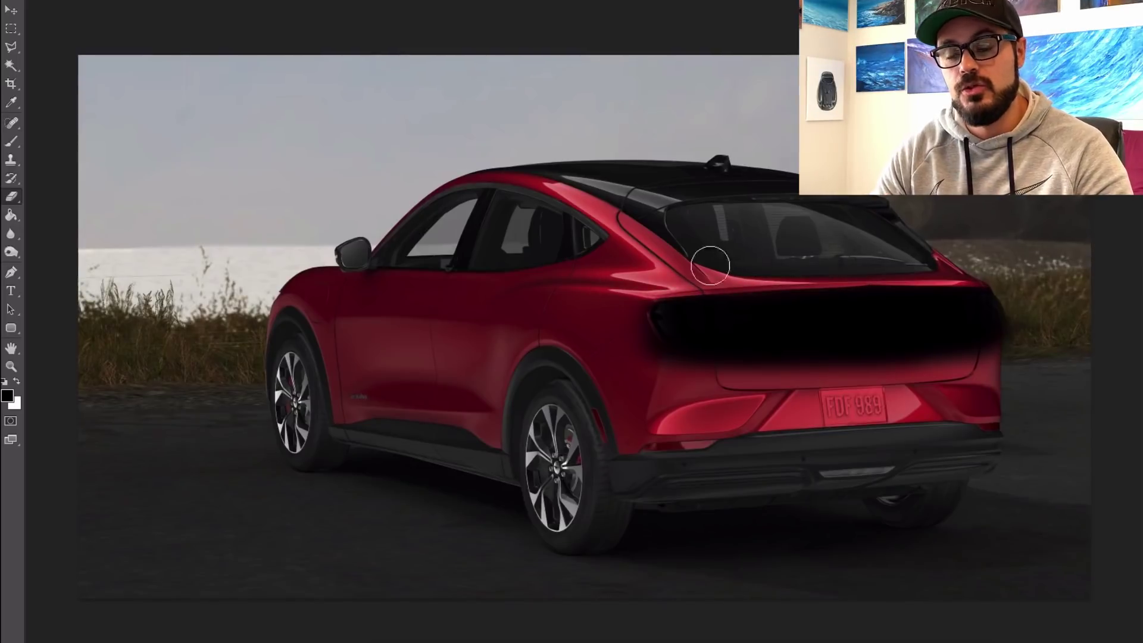
left_click_drag(690, 304, 722, 308)
left_click_drag(722, 307, 691, 309)
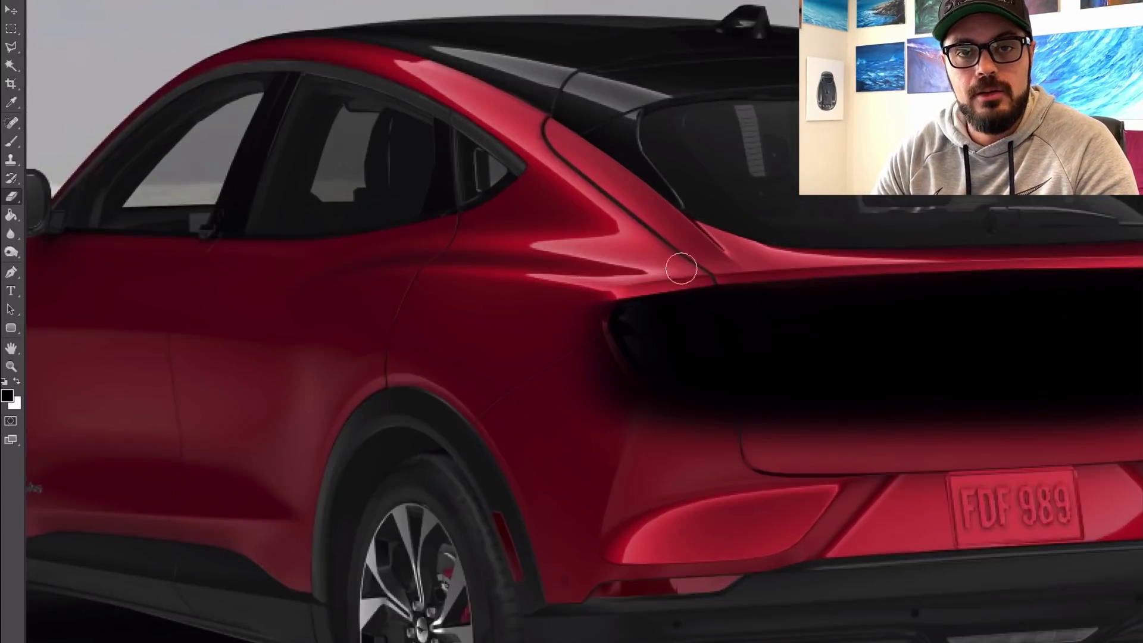
scroll(774, 259, "down", 3)
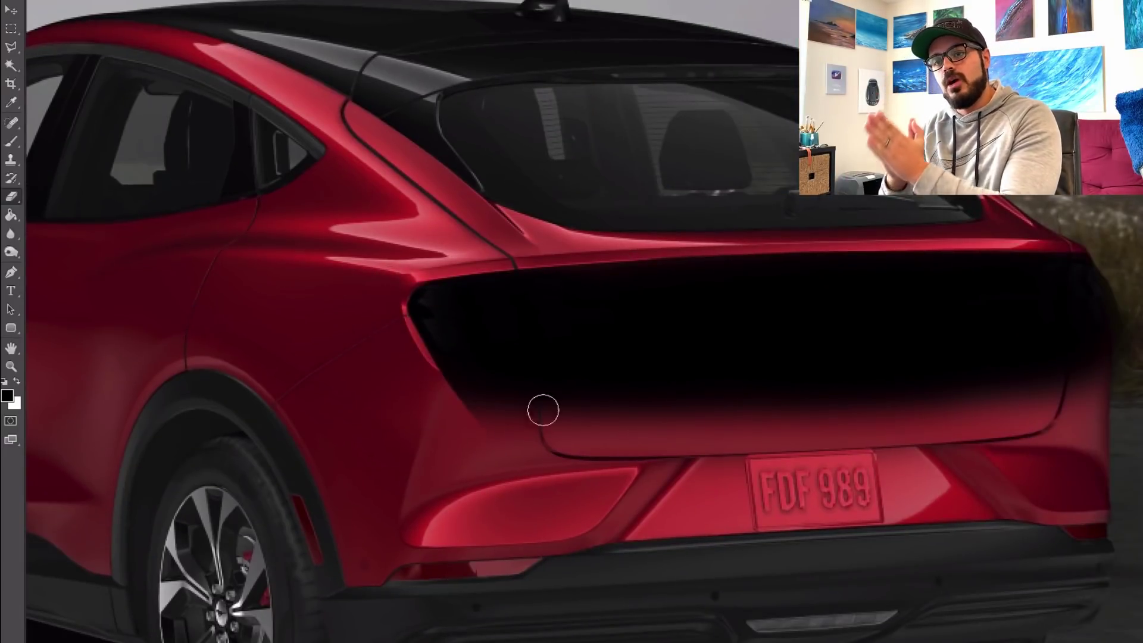
scroll(898, 220, "right", 5)
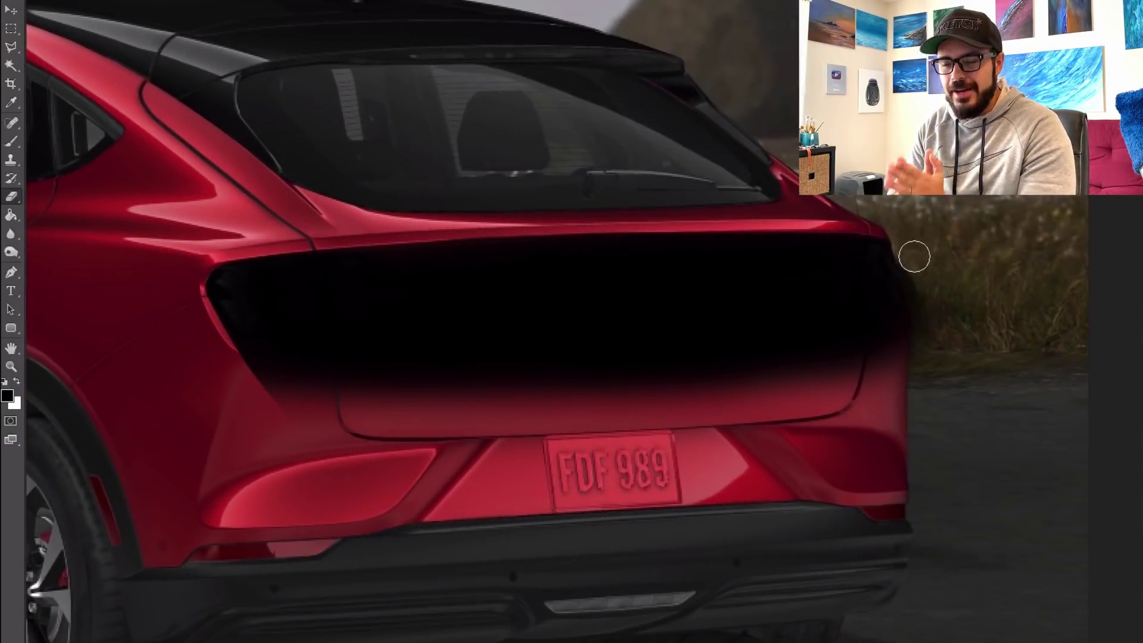
- Erase the black band's blurry lower edge into a crisp line running across the whole tailgate
scroll(924, 304, "left", 4)
mouse_move(475, 340)
left_mouse_down()
mouse_move(778, 340)
mouse_move(621, 378)
left_mouse_up()
scroll(621, 378, "right", 3)
left_click_drag(808, 341, 965, 322)
left_click_drag(684, 342, 993, 324)
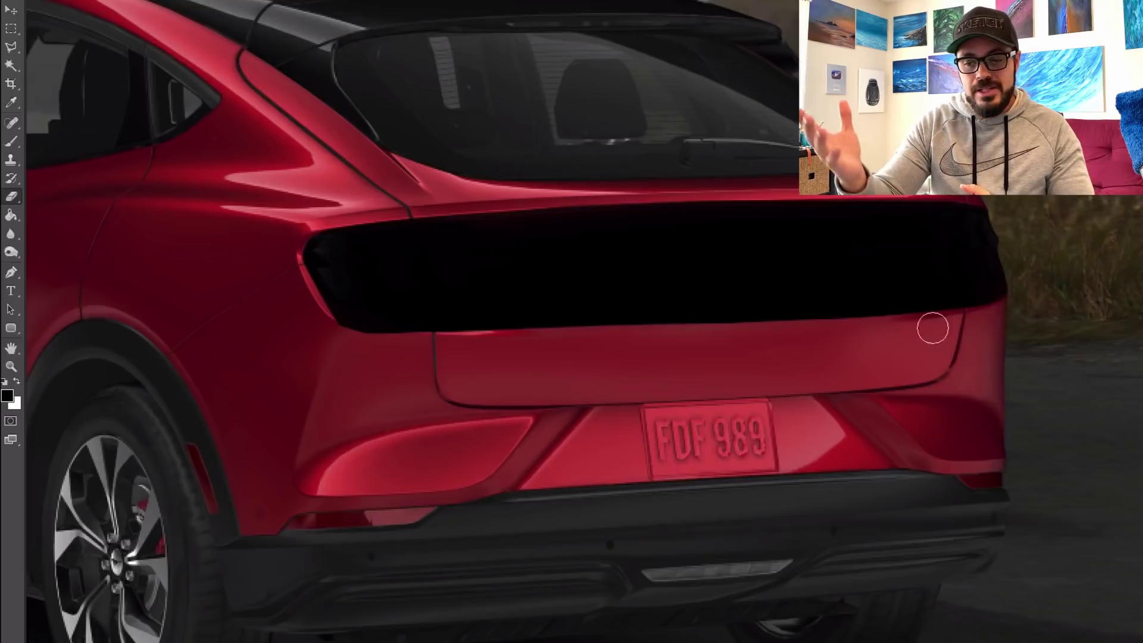
- Refine the black panel's upper edge with eraser strokes along the tailgate lip below the rear window
scroll(329, 316, "up", 2)
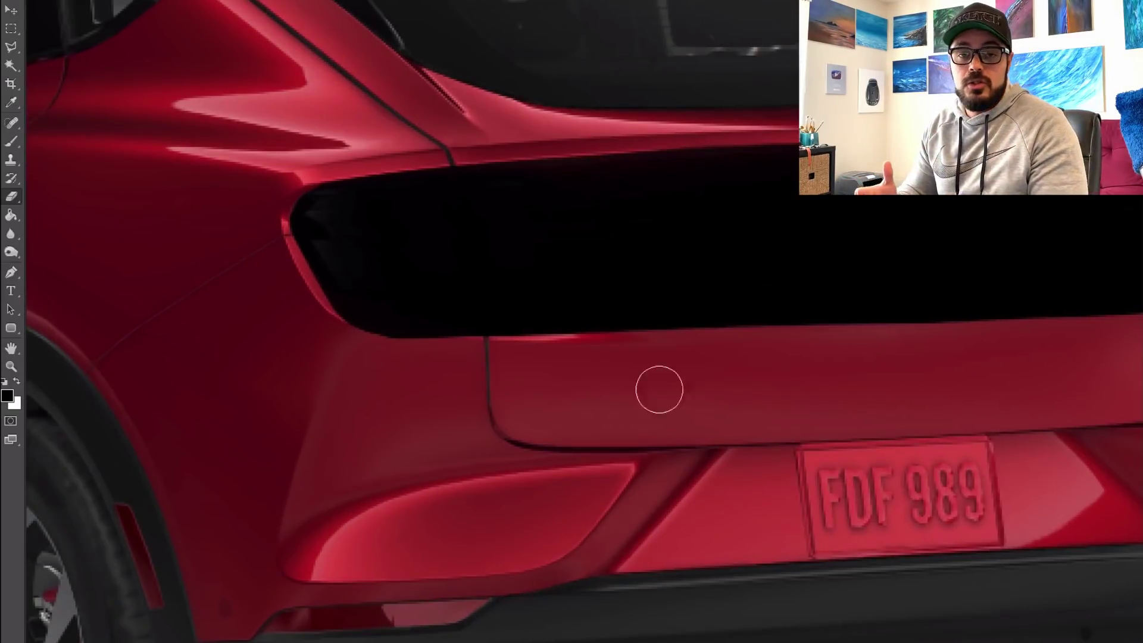
scroll(659, 389, "down", 5)
scroll(955, 372, "up", 2)
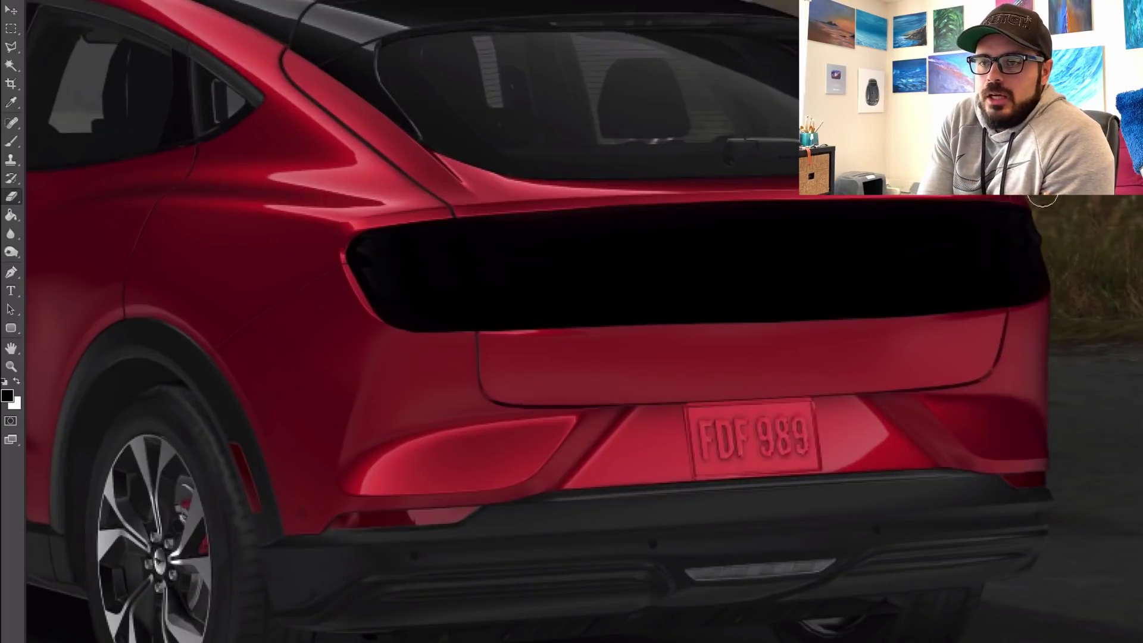
left_click_drag(411, 211, 619, 192)
left_click_drag(467, 202, 837, 189)
left_click_drag(717, 186, 881, 187)
key("ctrl+z")
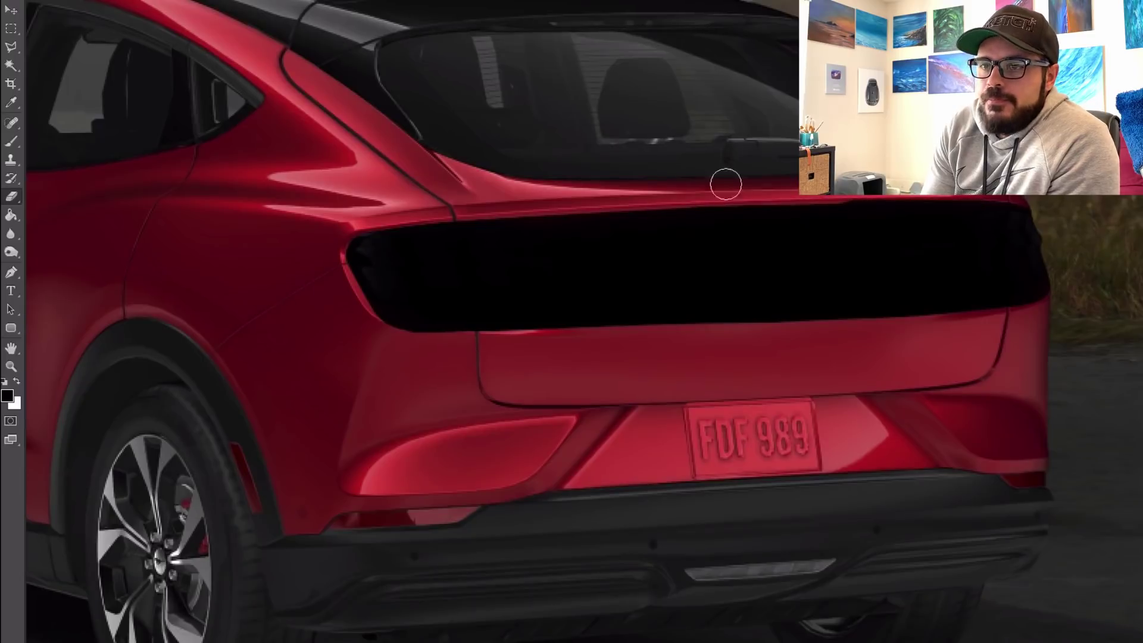
left_click_drag(724, 184, 947, 186)
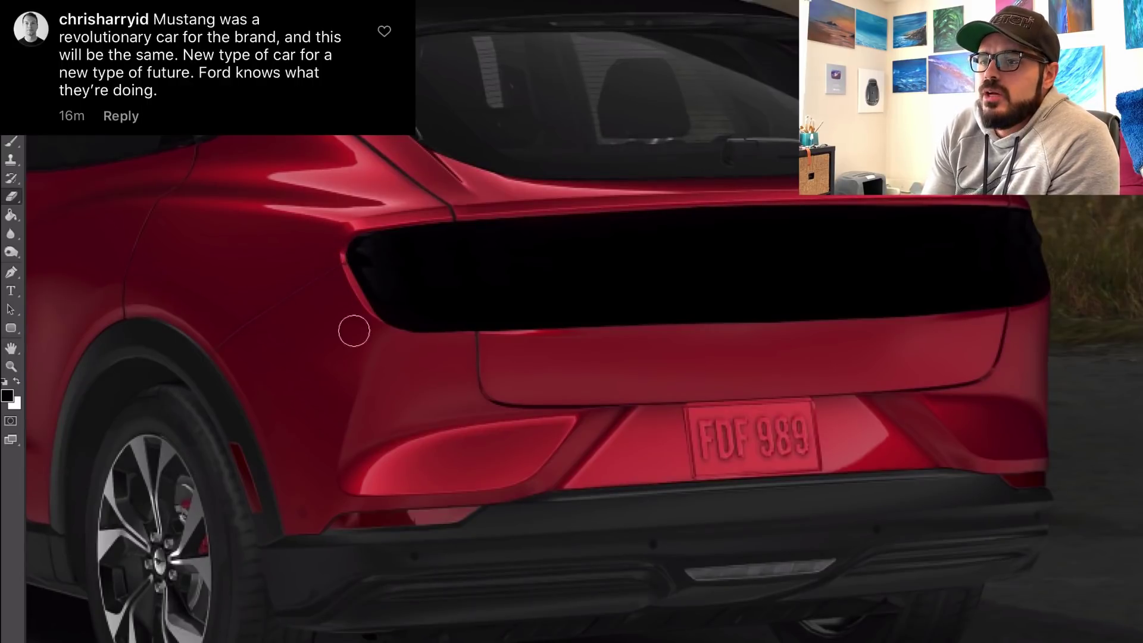
- Paint a light pinkish-red highlight, sampled from the bodywork, along the black panel's lower edge and clean its left end
key("b")
left_click(1039, 301, "alt")
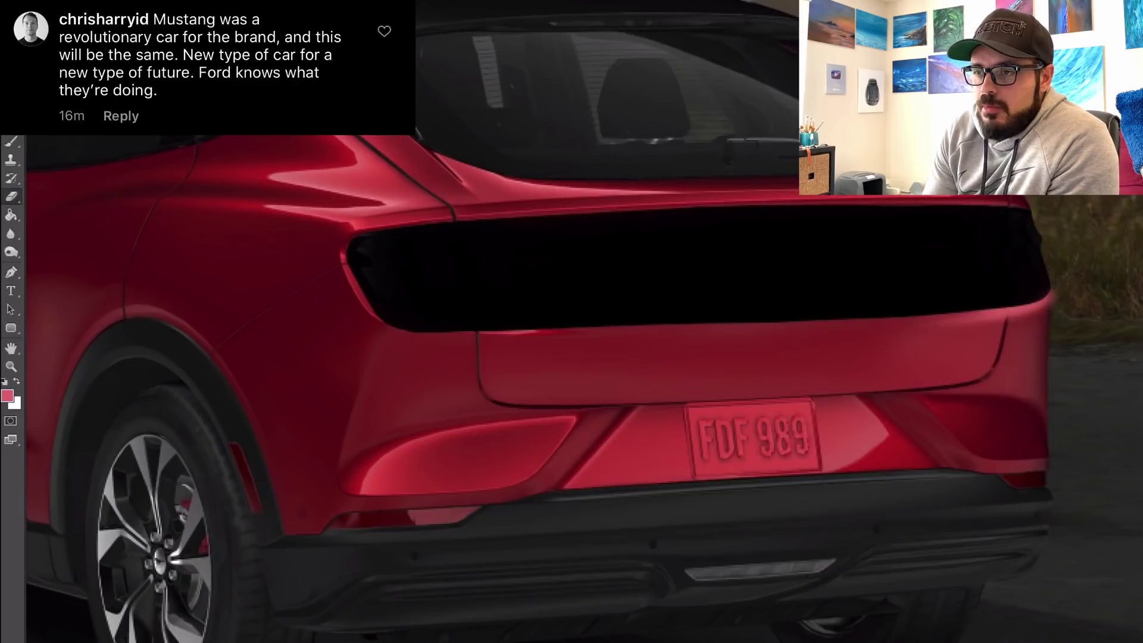
mouse_move(1029, 306)
left_mouse_down()
mouse_move(378, 311)
mouse_move(744, 324)
left_mouse_up()
left_click(378, 310, "alt")
left_click(1049, 299, "alt")
left_click_drag(1047, 301, 798, 321)
key("e")
left_click_drag(334, 312, 344, 311)
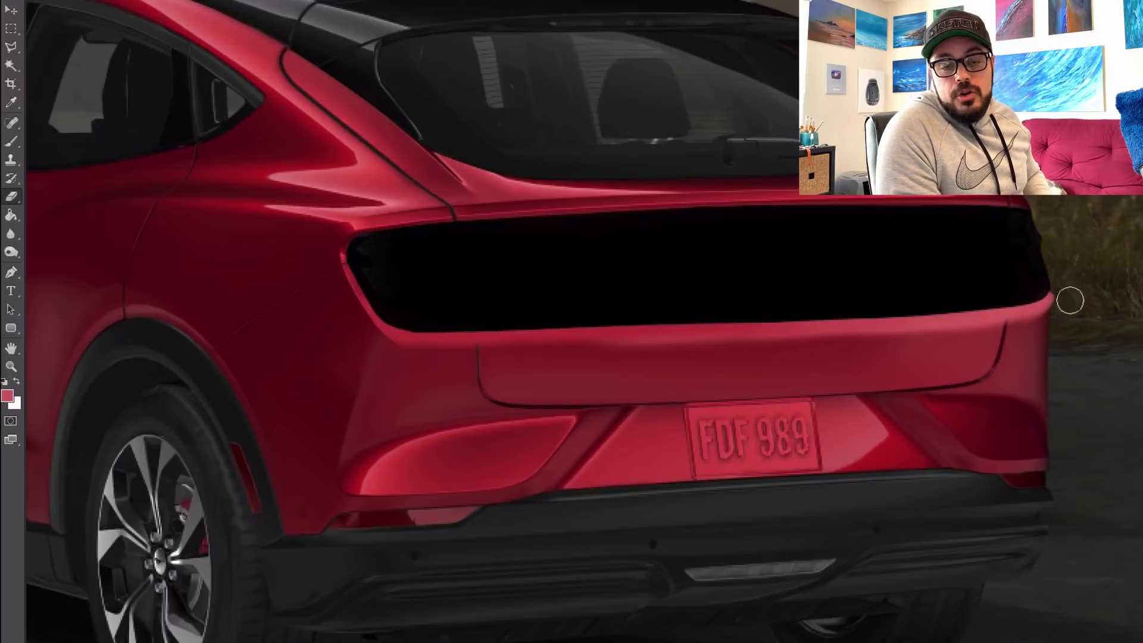
- Rotate the canvas to trim the lower side of the pink highlight with the eraser, and return it to upright
key("r")
mouse_move(763, 444)
left_mouse_down()
mouse_move(375, 408)
mouse_move(364, 301)
left_mouse_up()
key("space")
left_click_drag(548, 462, 717, 298)
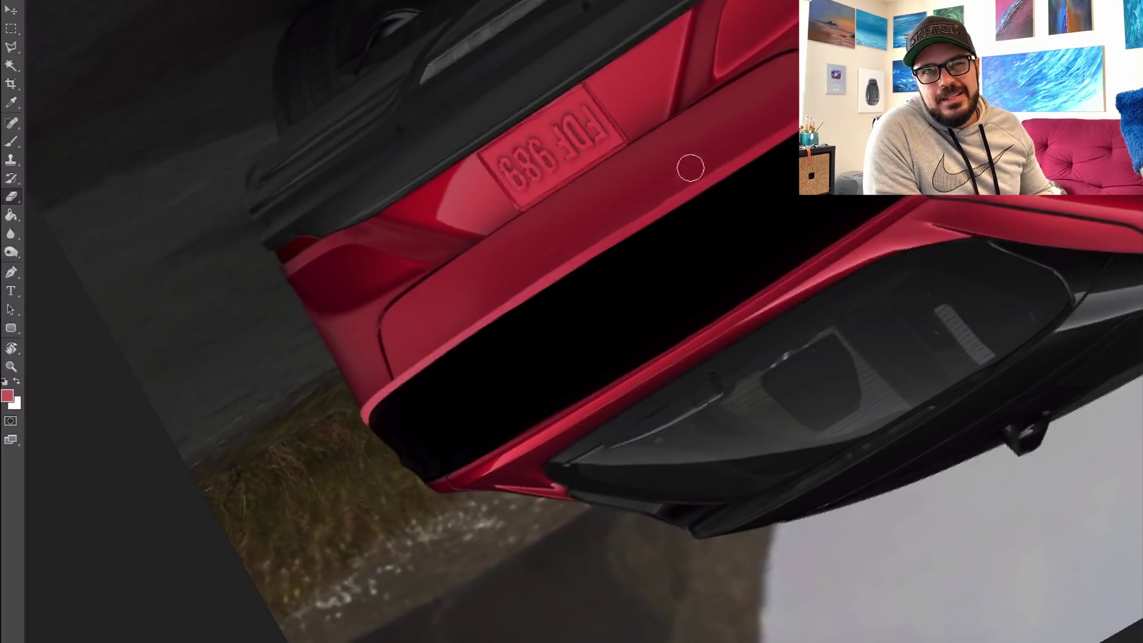
left_click_drag(602, 215, 461, 349)
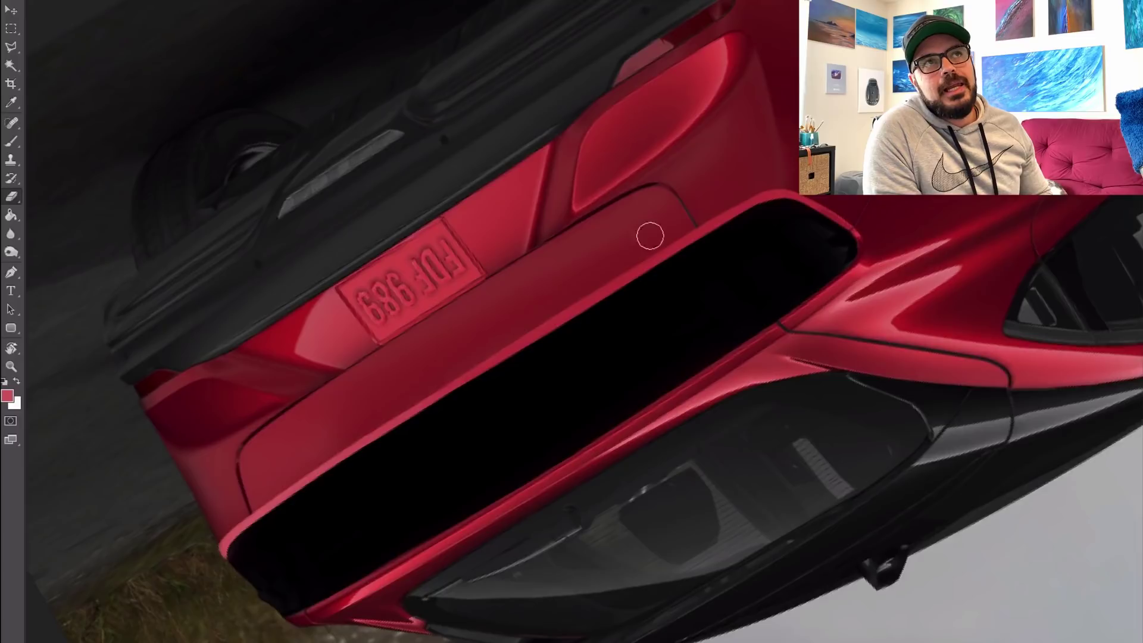
key("r")
left_click_drag(716, 232, 516, 332)
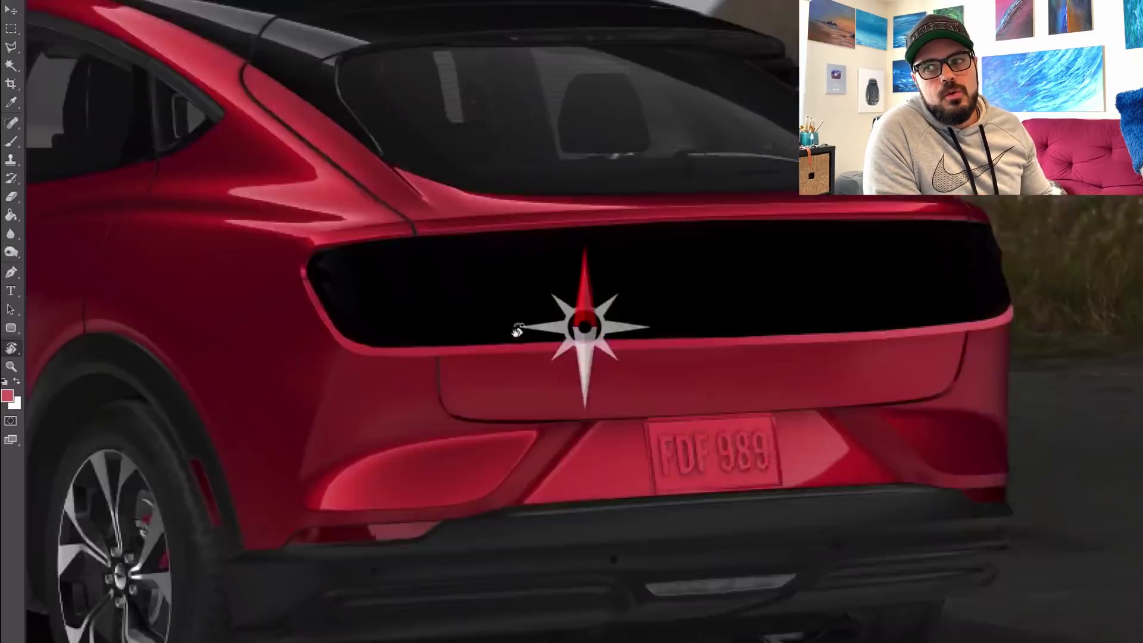
- Touch up the black panel's far right corner and outer edge with a small brush in reds sampled from the bodywork
key("ctrl+minus")
key("ctrl+minus")
key("b")
scroll(1015, 304, "up", 3)
left_click(977, 319, "alt")
right_click(978, 319)
key("Escape")
left_click_drag(981, 305, 979, 312)
scroll(981, 316, "up", 2)
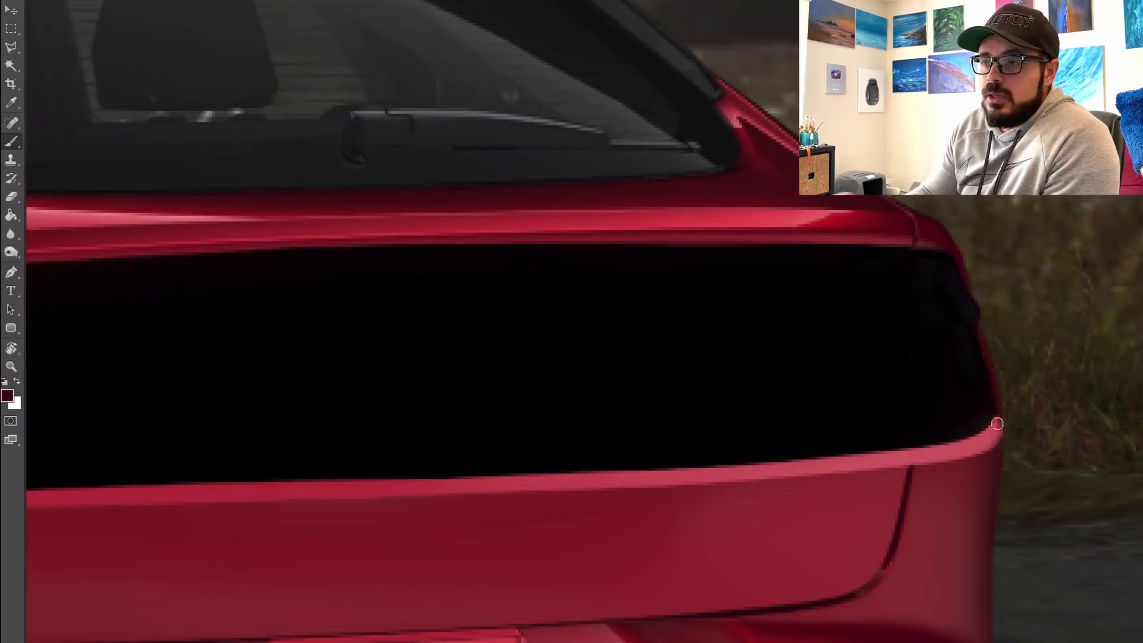
left_click(996, 393, "alt")
left_click_drag(991, 381, 993, 410)
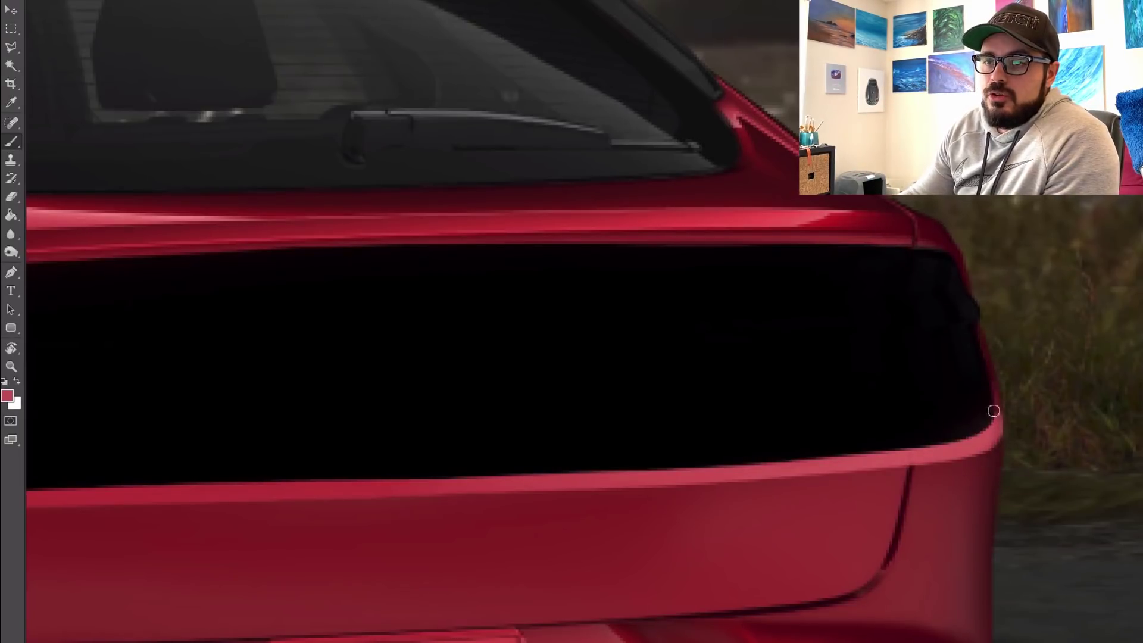
left_click(945, 232, "alt")
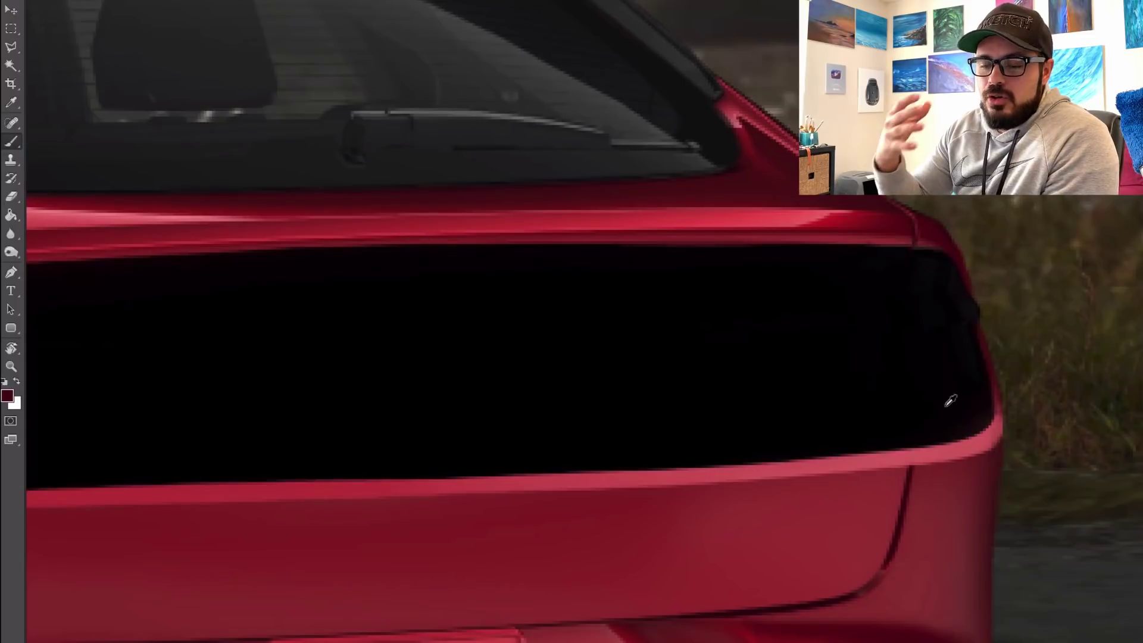
- Reveal the original taillights and trace a closed Pen path around the left taillight, including its three vertical bars
key("ctrl+0")
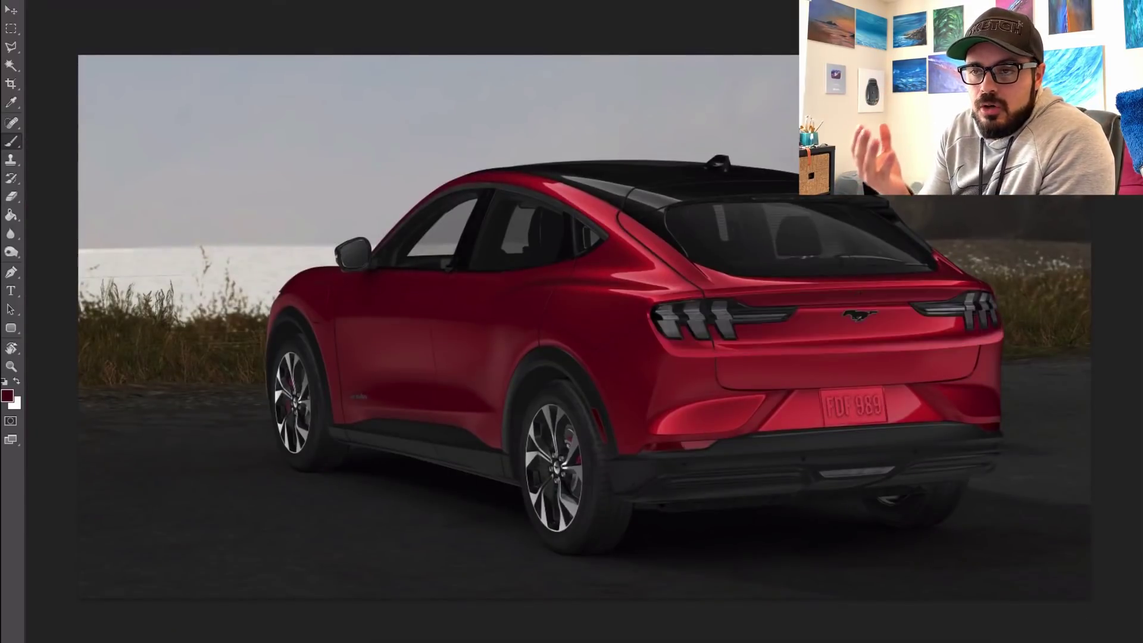
left_click(766, 367, "ctrl")
left_click(11, 47)
key("ctrl+plus")
key("p")
left_click(527, 209)
left_click_drag(518, 262, 585, 315)
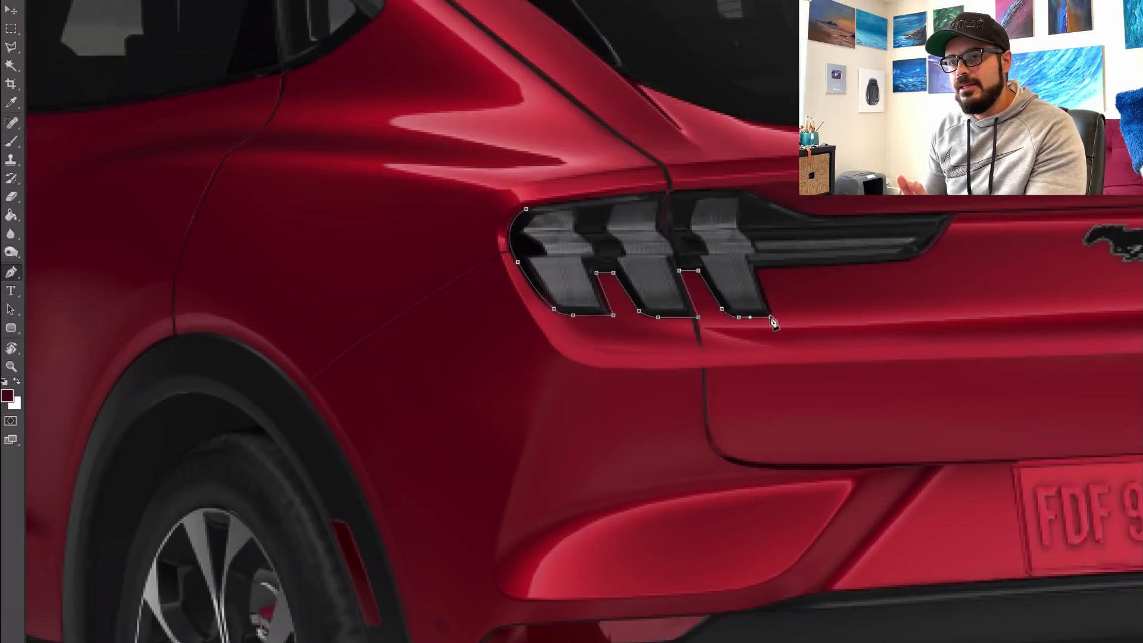
left_click(894, 262)
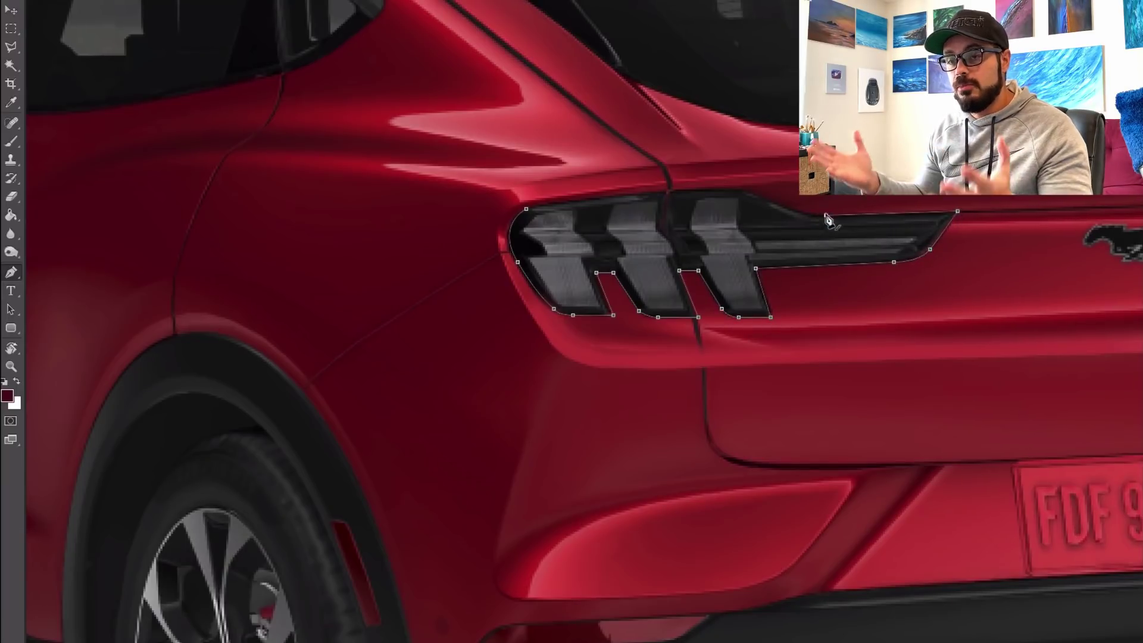
mouse_move(526, 209)
left_mouse_down()
mouse_move(480, 222)
mouse_move(525, 210)
left_mouse_up()
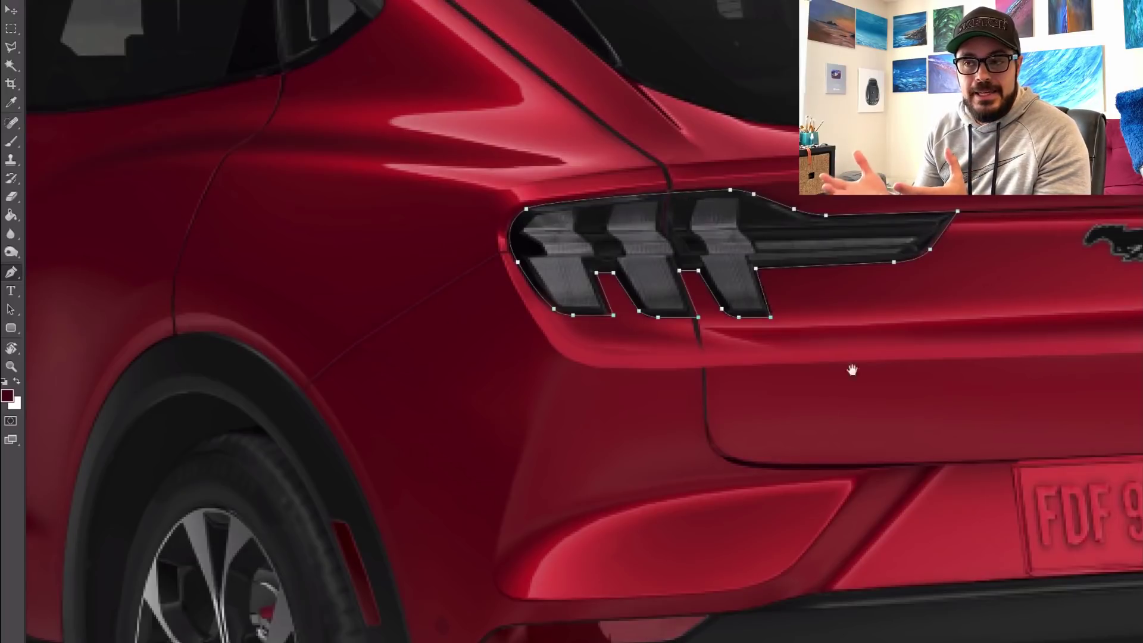
- Trace the right taillight with the Pen tool, following its upper contour and the outlines of its vertical bars
scroll(825, 417, "down", 5)
left_click_drag(923, 424, 674, 403)
scroll(807, 361, "up", 3)
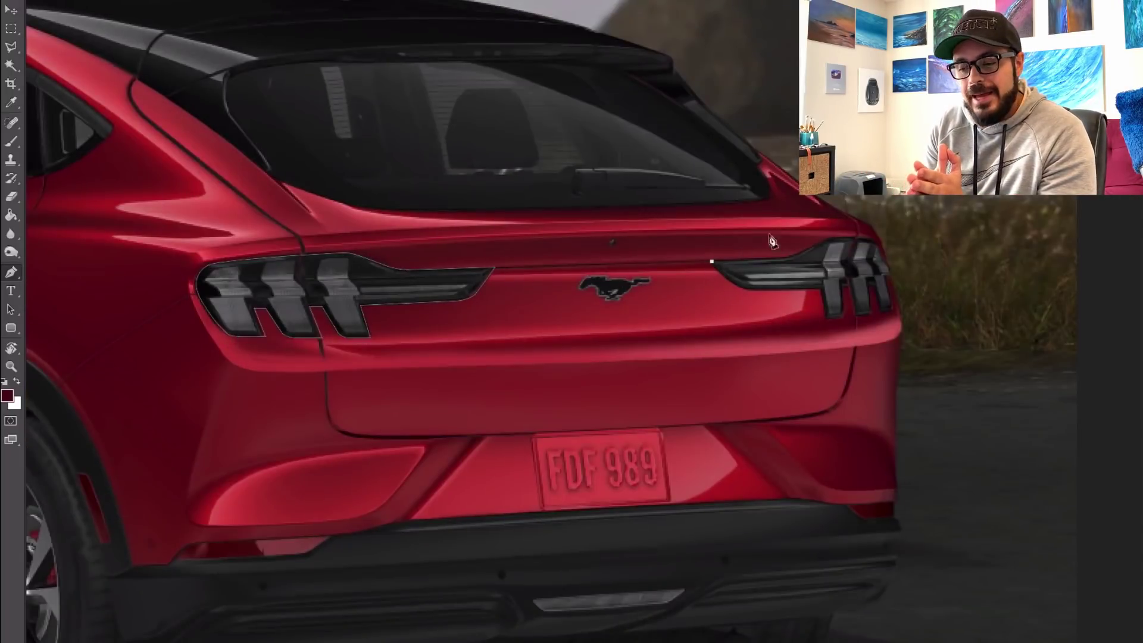
scroll(784, 262, "up", 2)
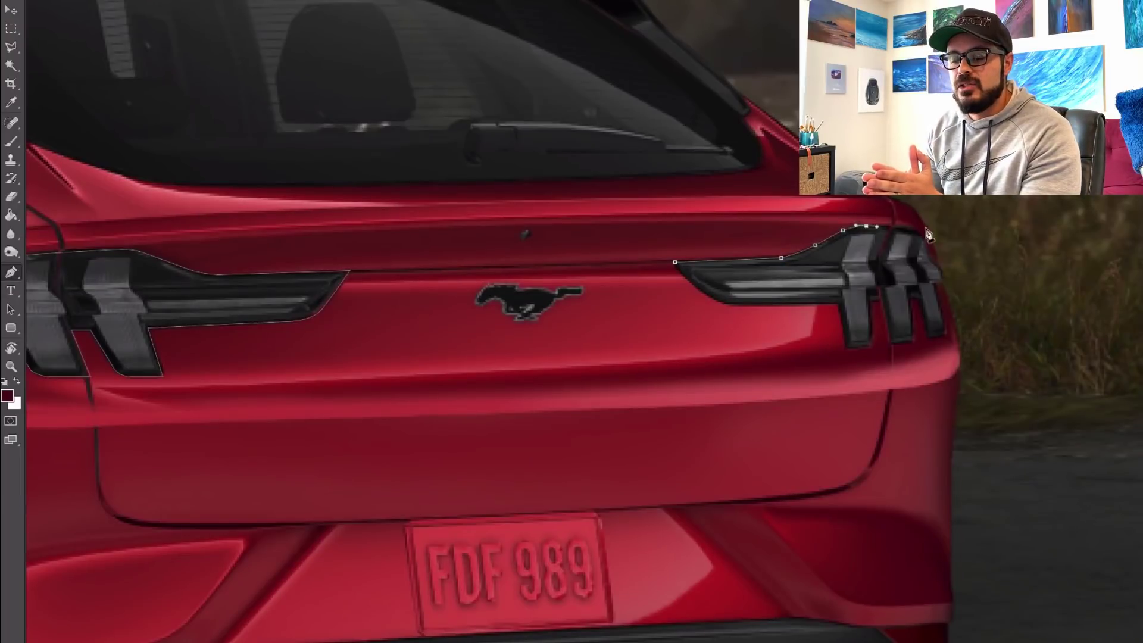
scroll(931, 257, "up", 2)
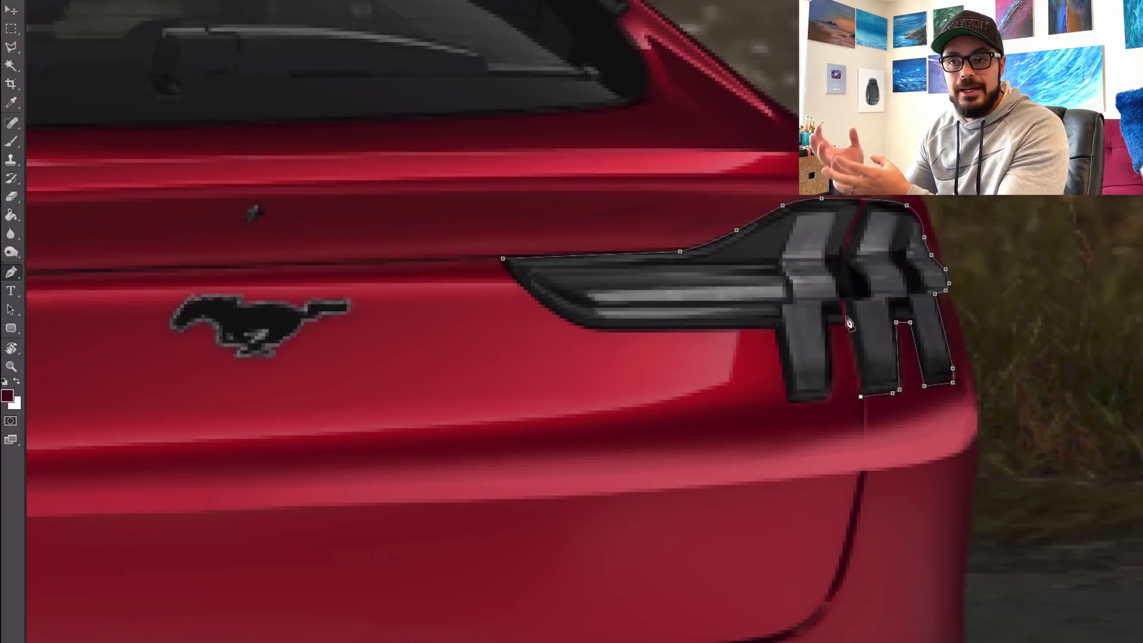
left_click(858, 385)
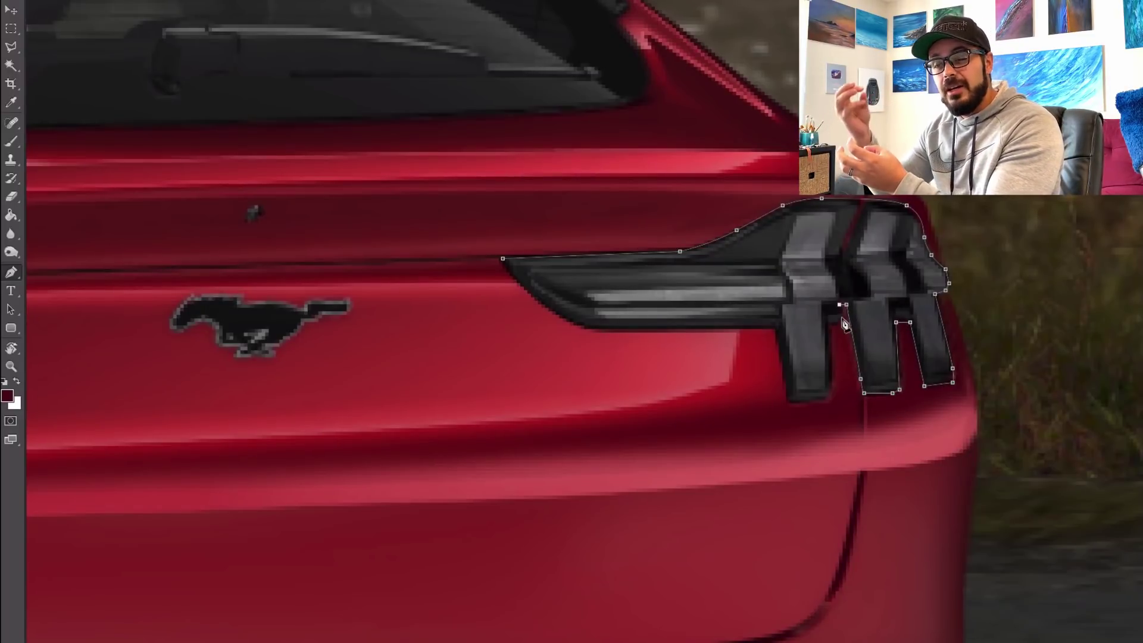
- Fit the traced taillights over the black panel and stretch them vertically with Free Transform to fill its height
key("ctrl+0")
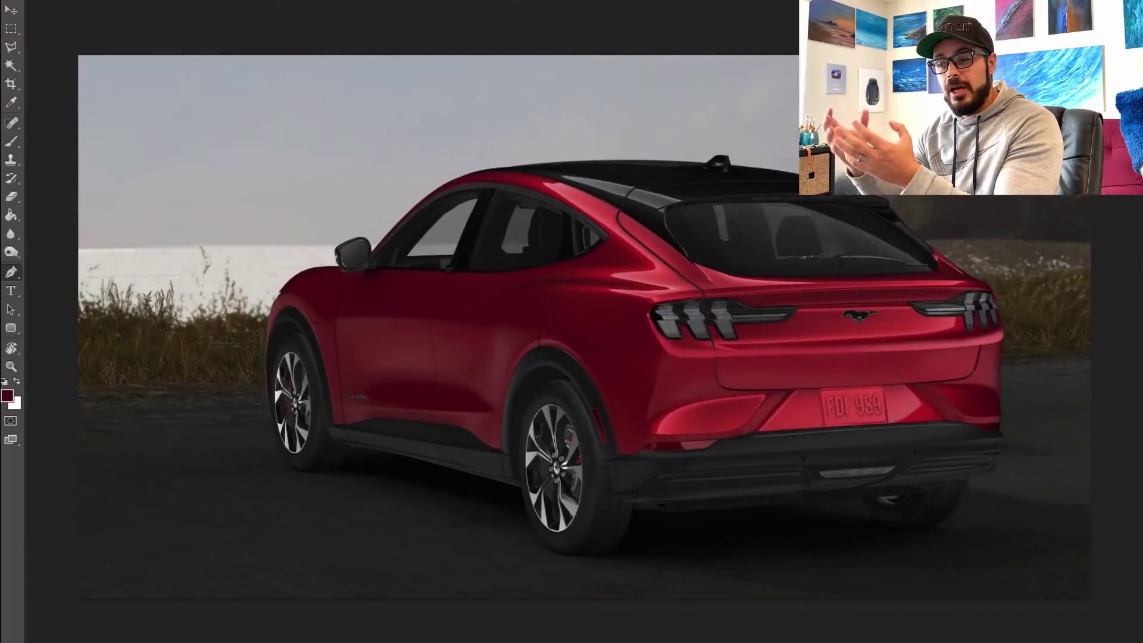
key("Return")
key("ctrl+t")
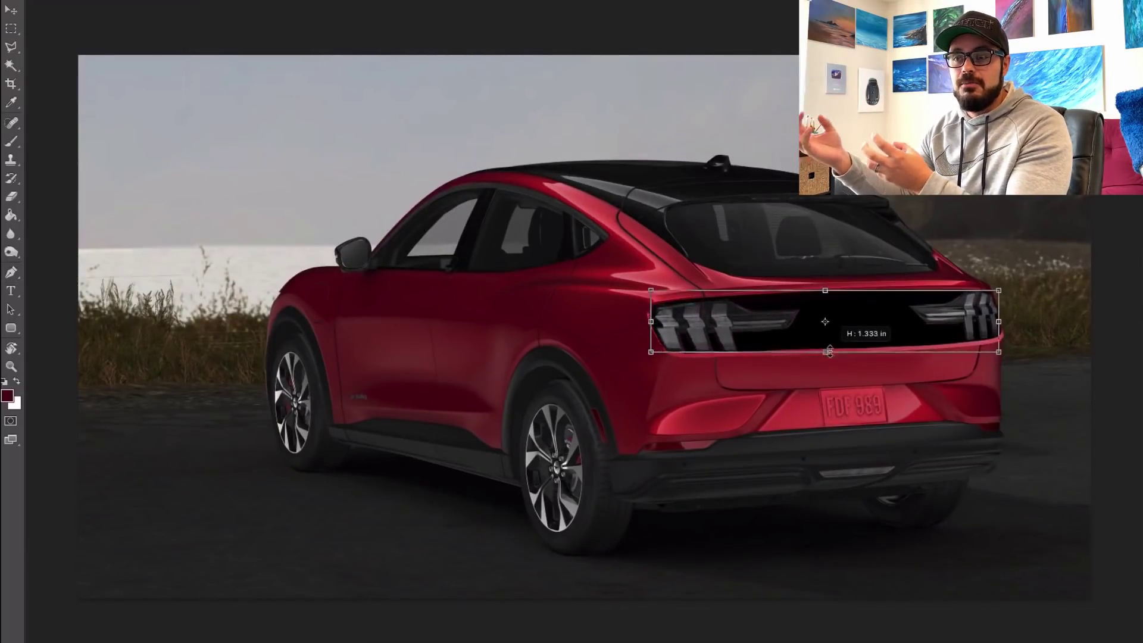
right_click(870, 320)
left_click(936, 399)
left_click_drag(651, 350, 653, 355)
key("Return")
- Erase the horizontal extensions of both taillights, keeping only the vertical bars, and shift the right taillight slightly inward
key("e")
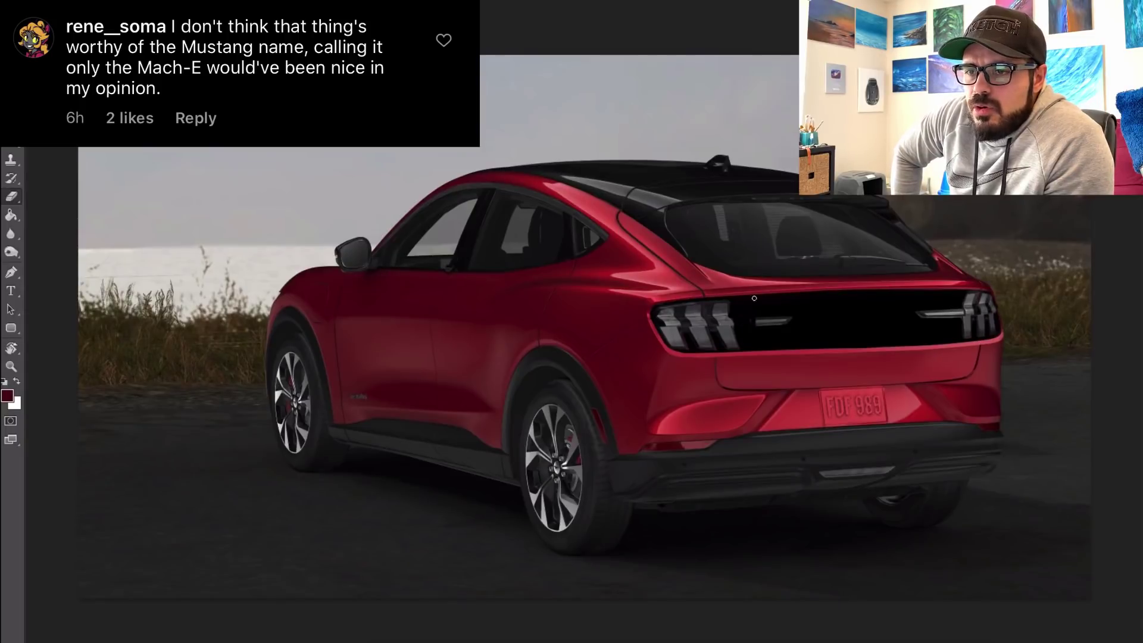
scroll(754, 298, "up", 3)
scroll(809, 294, "down", 3)
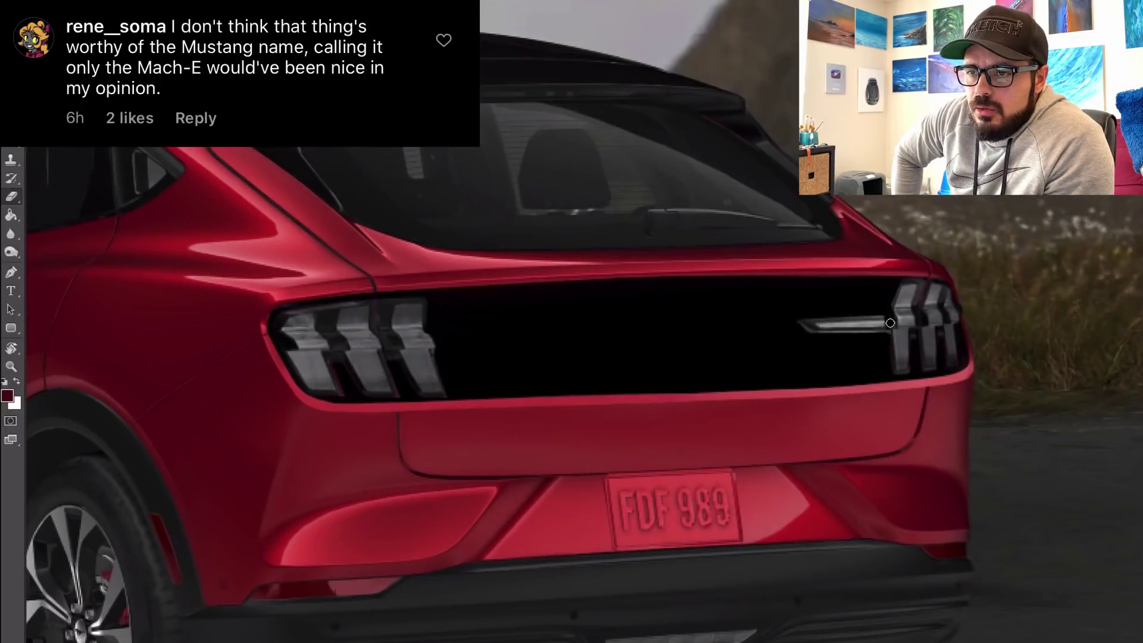
scroll(922, 322, "down", 3)
scroll(832, 366, "up", 1)
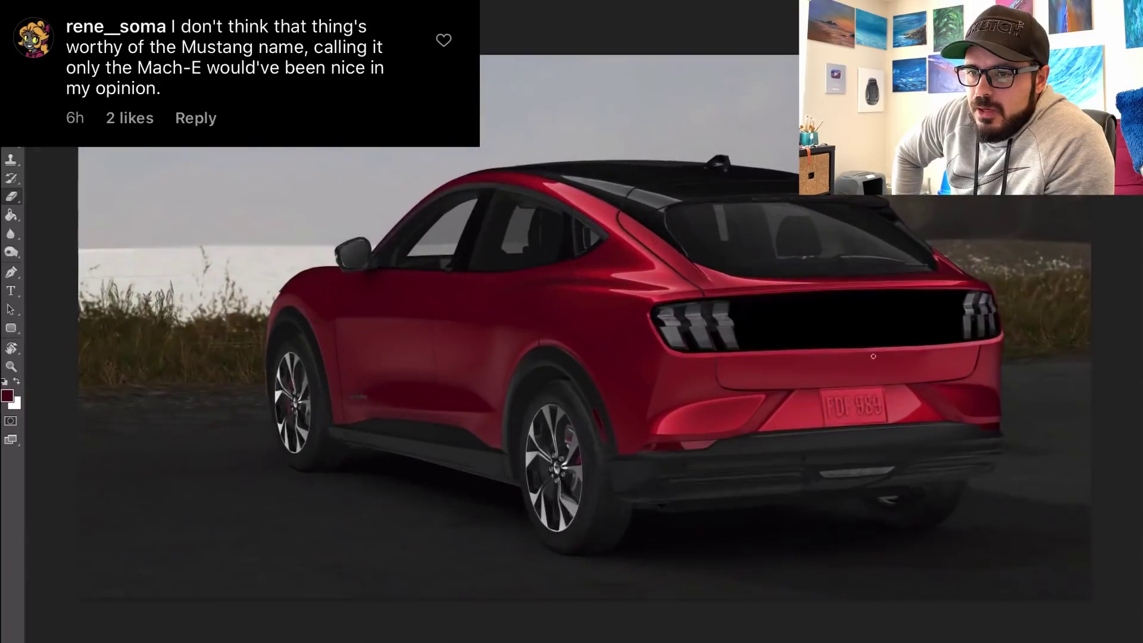
left_click_drag(917, 256, 1033, 373)
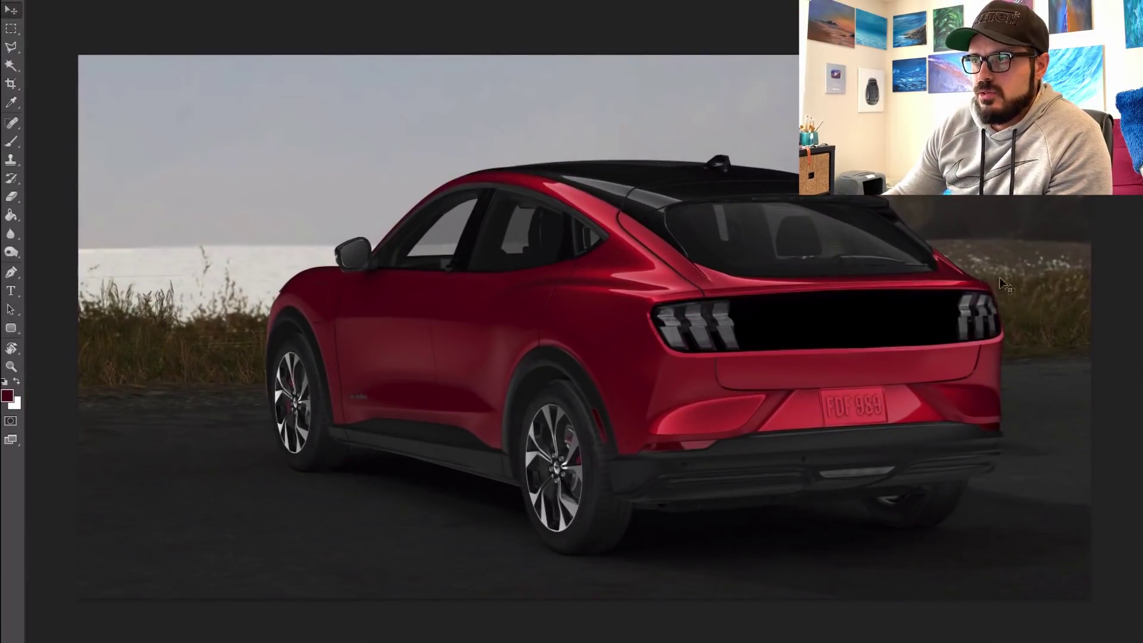
- Brush a soft grey sheen across the black panel in a sampled grey and erase its lower part
key("b")
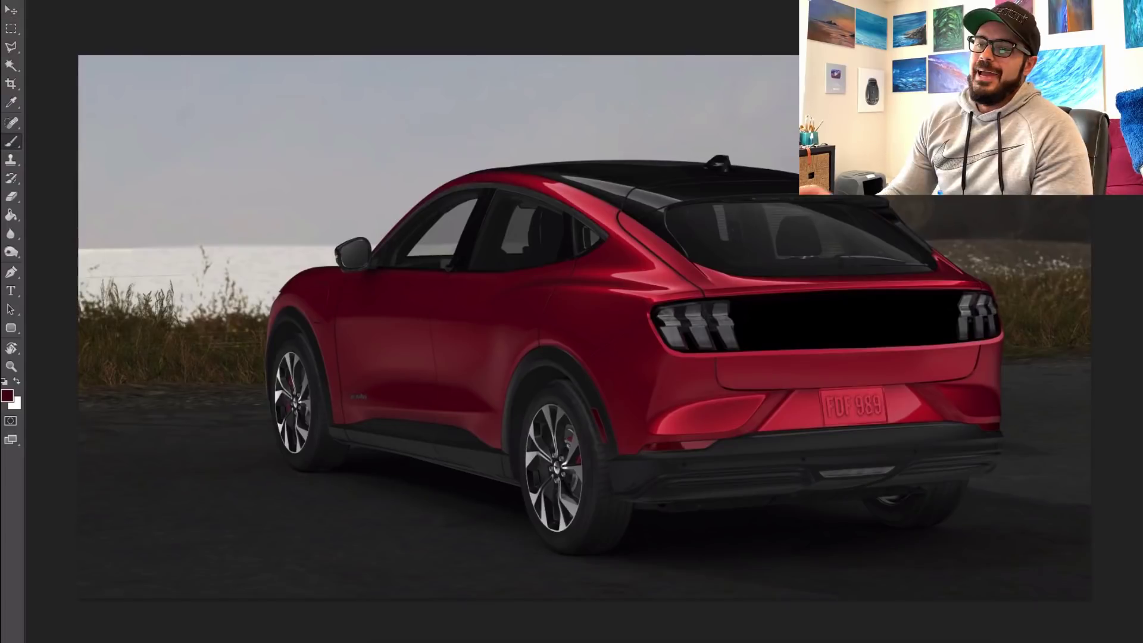
left_click(653, 195, "alt")
right_click(914, 284)
key("Return")
mouse_move(947, 311)
left_mouse_down()
mouse_move(807, 320)
mouse_move(959, 316)
left_mouse_up()
key("e")
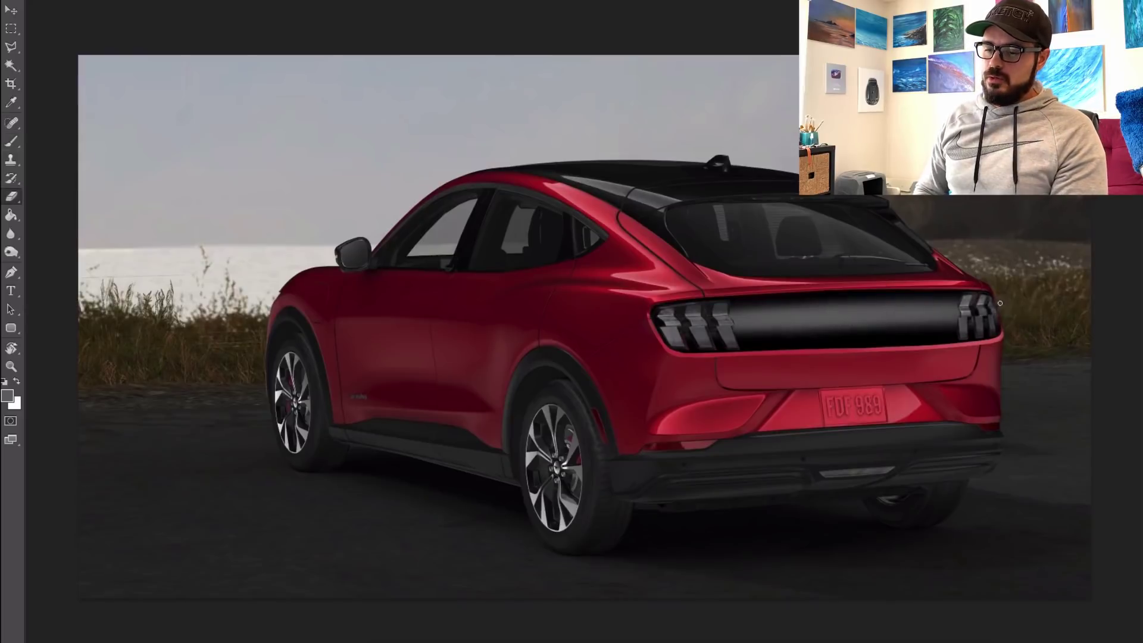
mouse_move(638, 347)
left_mouse_down()
mouse_move(1034, 324)
mouse_move(792, 331)
mouse_move(1020, 336)
left_mouse_up()
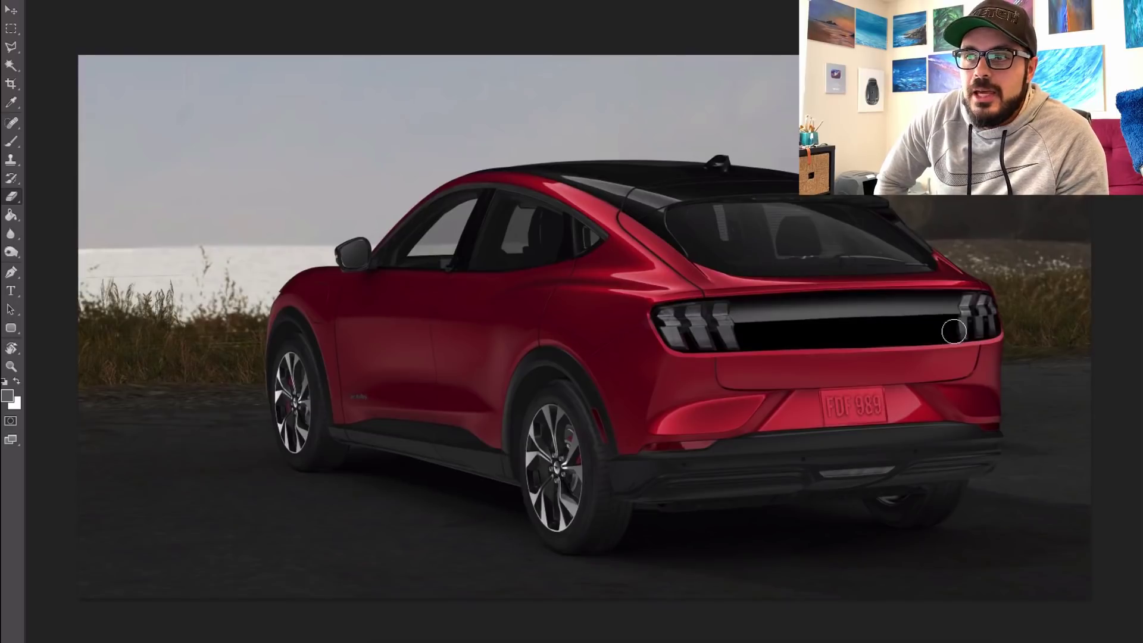
- Fade the remaining grey sheen along the panel's upper part with the eraser
right_click(1032, 279)
left_click(623, 313)
right_click(1021, 296)
mouse_move(910, 301)
left_mouse_down()
mouse_move(622, 308)
mouse_move(1120, 304)
left_mouse_up()
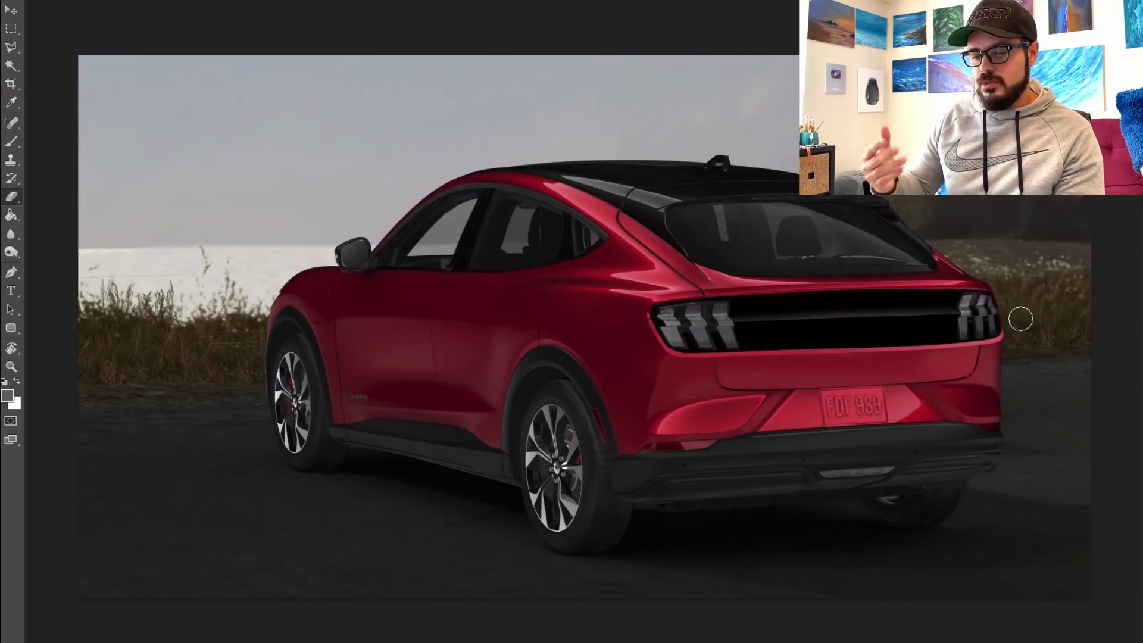
- Add a dark grey reflection across the black panel between the two taillights
right_click(933, 394)
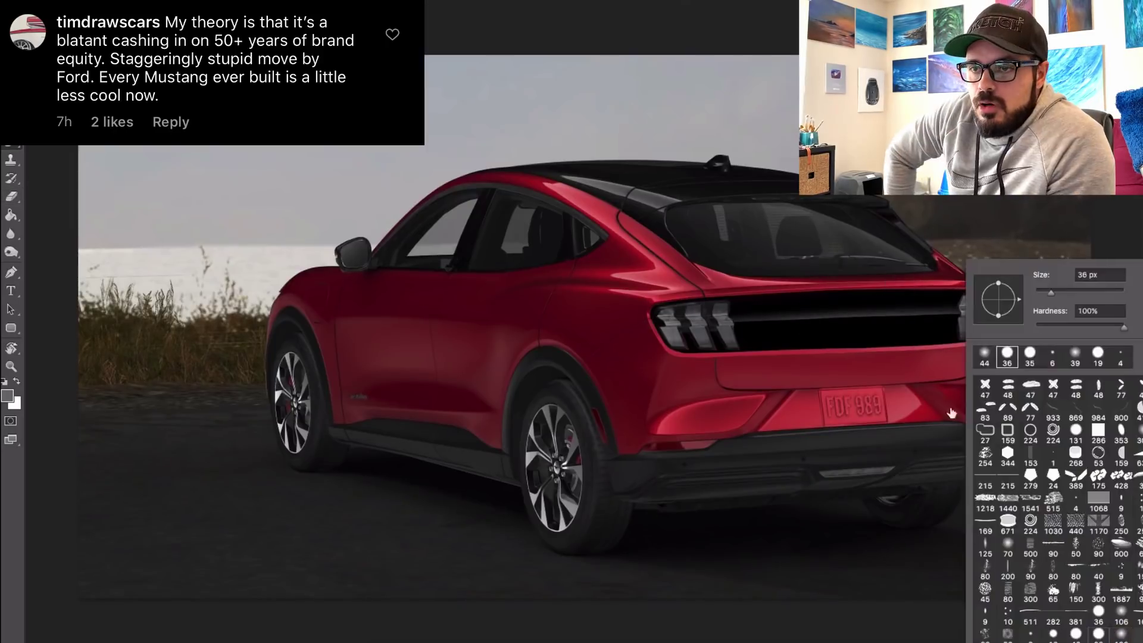
left_click_drag(682, 337, 979, 320)
left_click(785, 308, "ctrl+alt")
left_click_drag(785, 308, 1046, 305)
key("e")
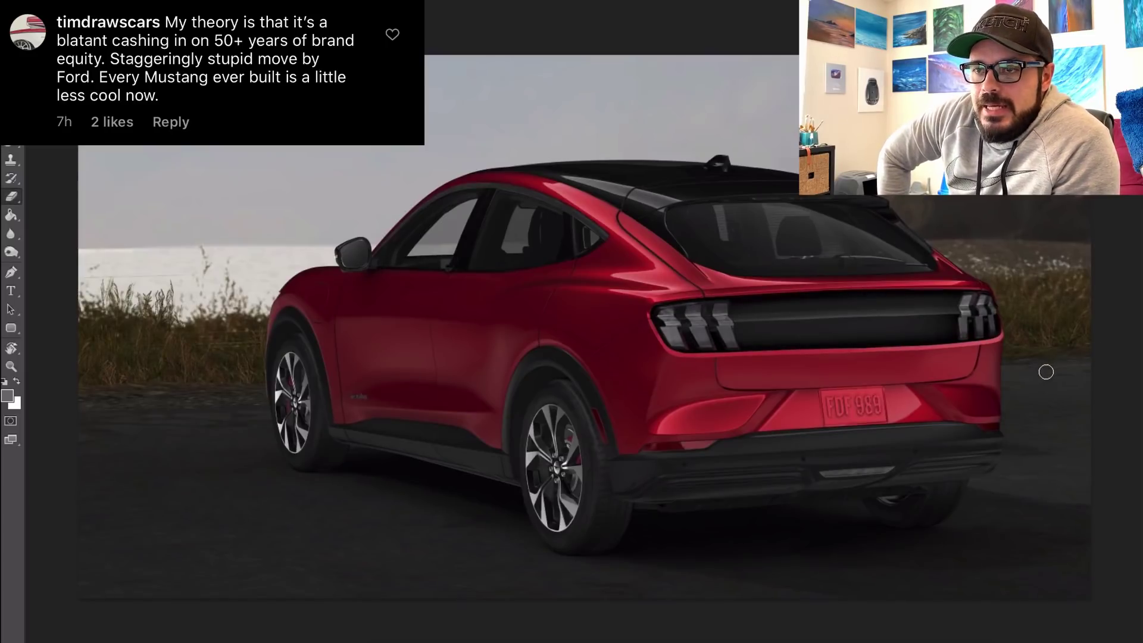
- Try a thin light-grey strip across the middle of the panel between the taillights, and remove it
key("b")
left_click(539, 451, "alt")
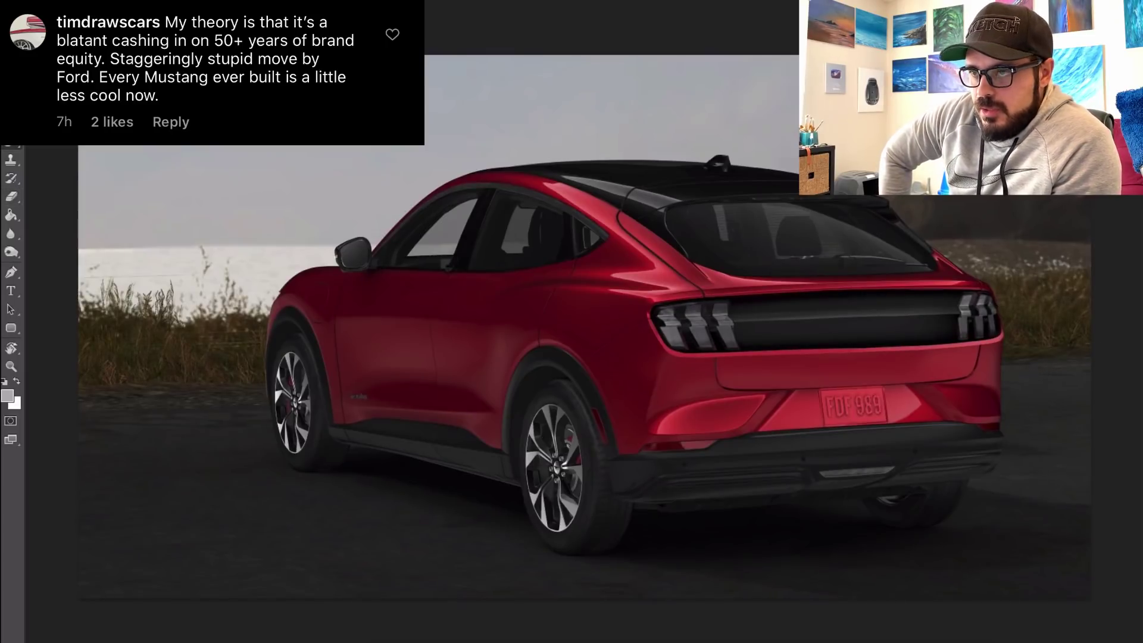
left_click_drag(716, 321, 804, 316)
key("ctrl+z")
left_click(764, 333, "ctrl+alt")
left_click_drag(734, 321, 939, 314)
left_click_drag(780, 320, 958, 316)
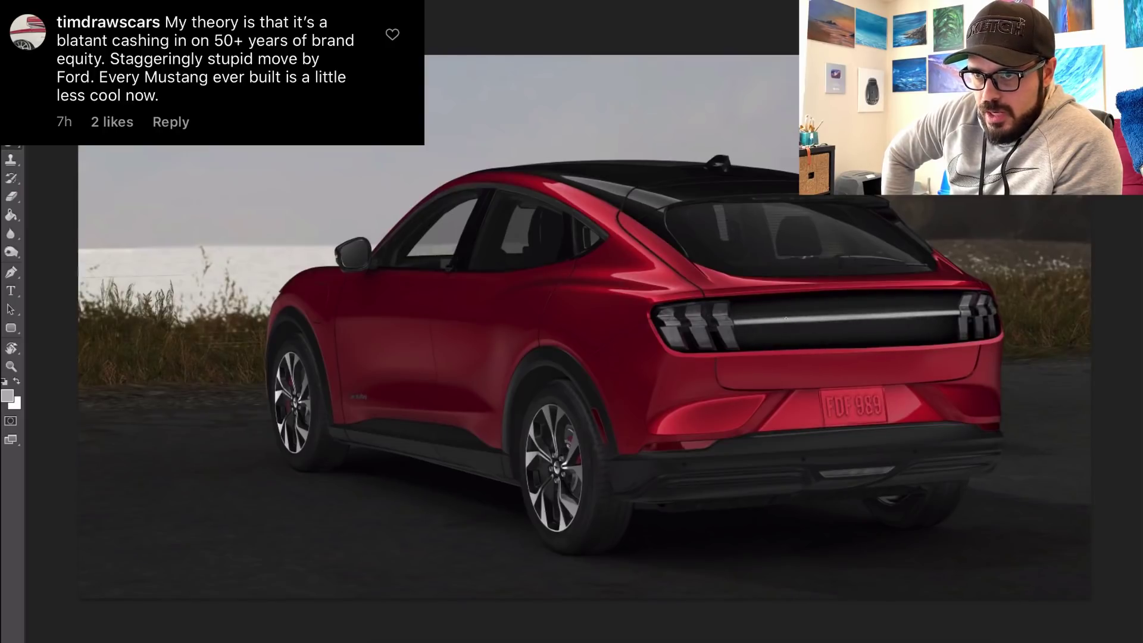
key("e")
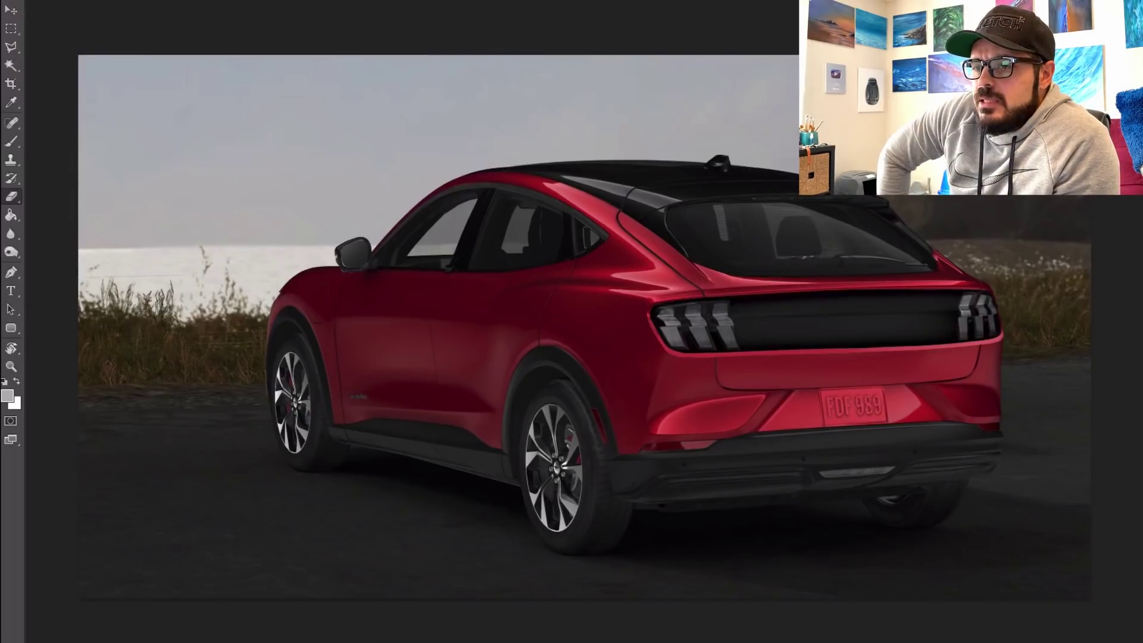
right_click(866, 337)
key("Return")
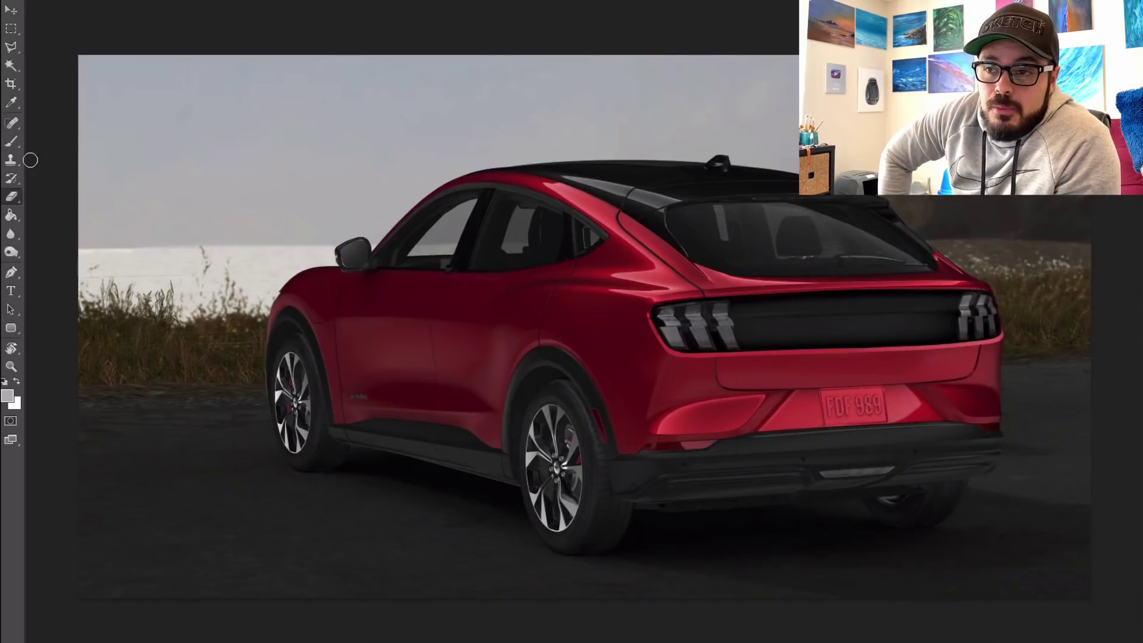
key("ctrl+z")
key("ctrl+z")
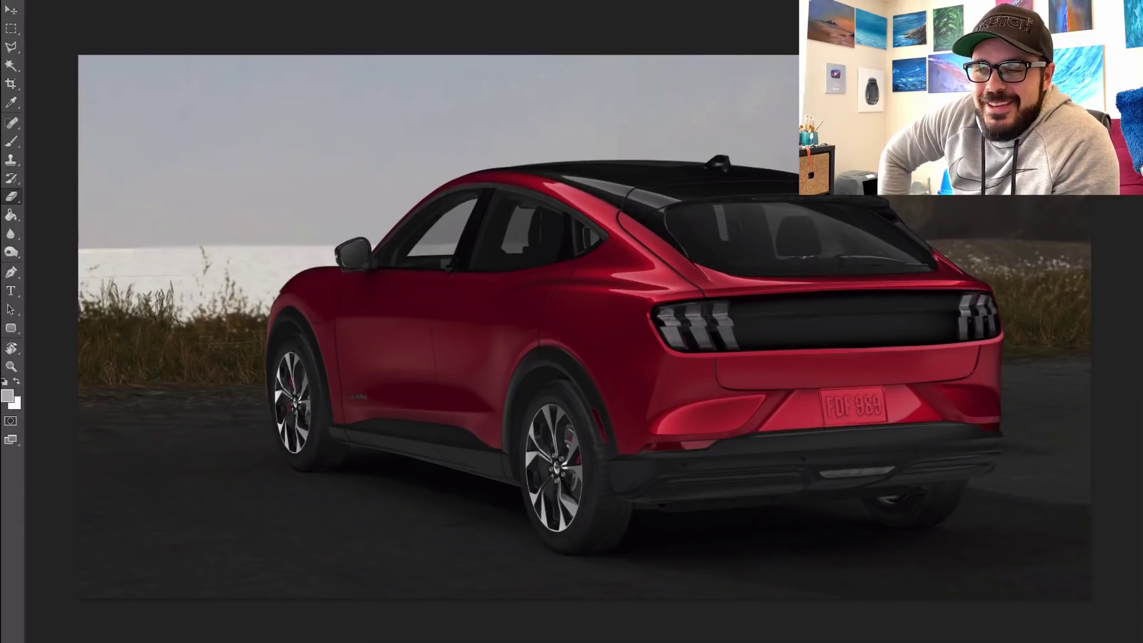
- Try reworking the panel's grey sheen with a larger eraser, and step back to the flat grey fill
mouse_move(860, 324)
left_mouse_down()
mouse_move(662, 329)
mouse_move(1061, 312)
left_mouse_up()
right_click(981, 309)
left_click(1108, 357)
mouse_move(814, 324)
left_mouse_down()
mouse_move(686, 331)
mouse_move(806, 313)
left_mouse_up()
key("]")
key("]")
key("]")
left_click_drag(651, 331, 995, 317)
key("b")
right_click(816, 334, "alt")
key("ctrl+alt+z")
key("ctrl+alt+z")
key("ctrl+alt+z")
key("ctrl+alt+z")
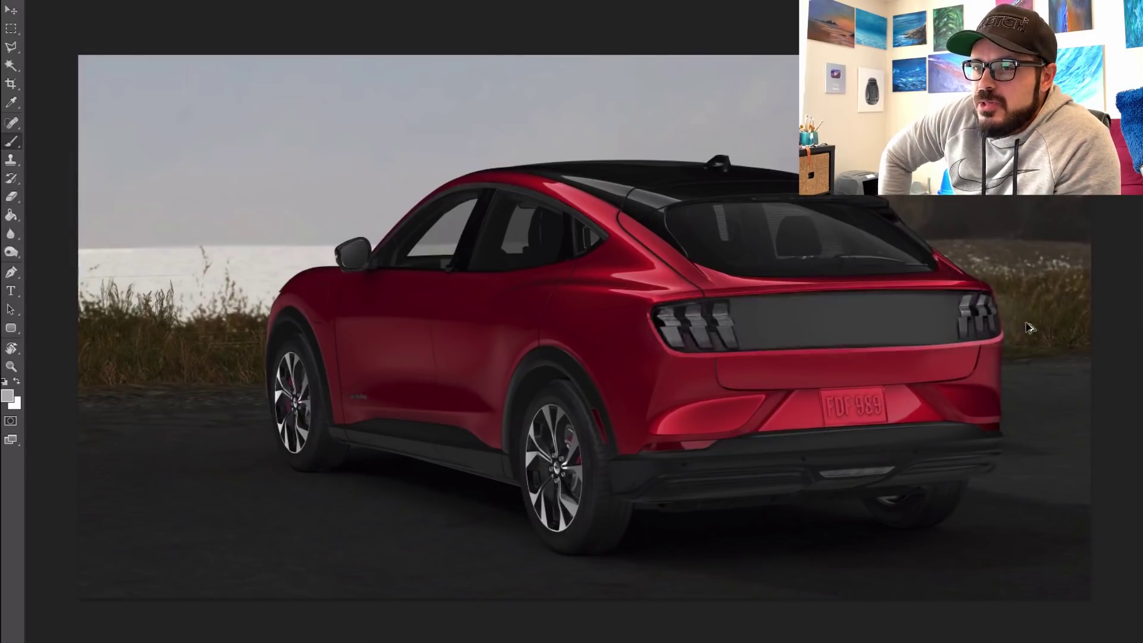
- Trim the grey fill beside both taillights with the eraser and adjust it slightly with Free Transform
key("e")
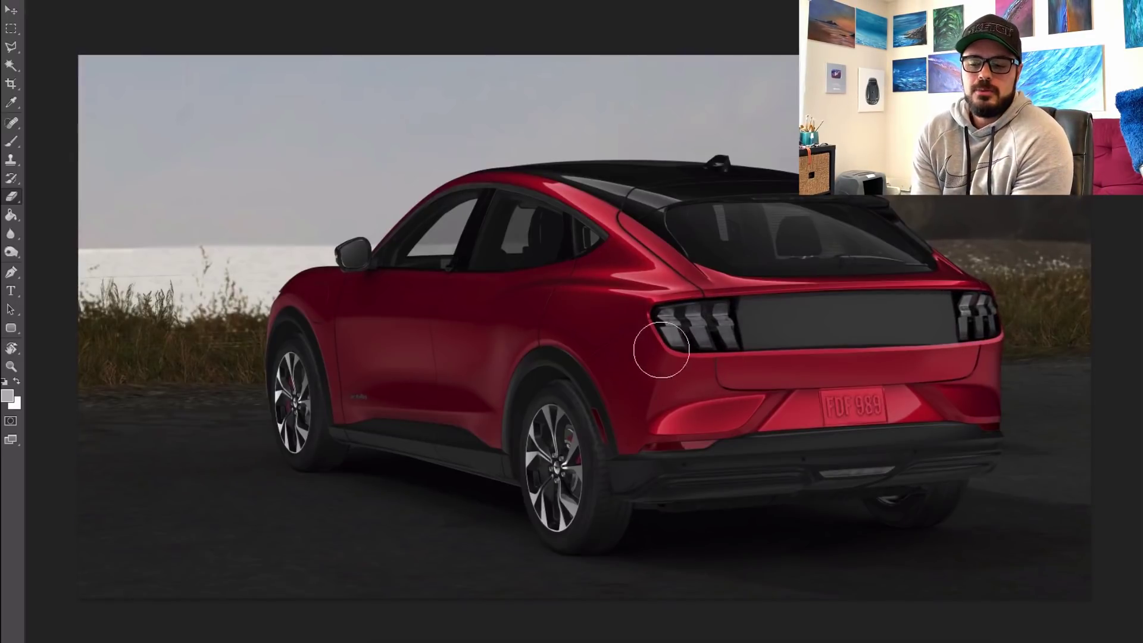
key("l")
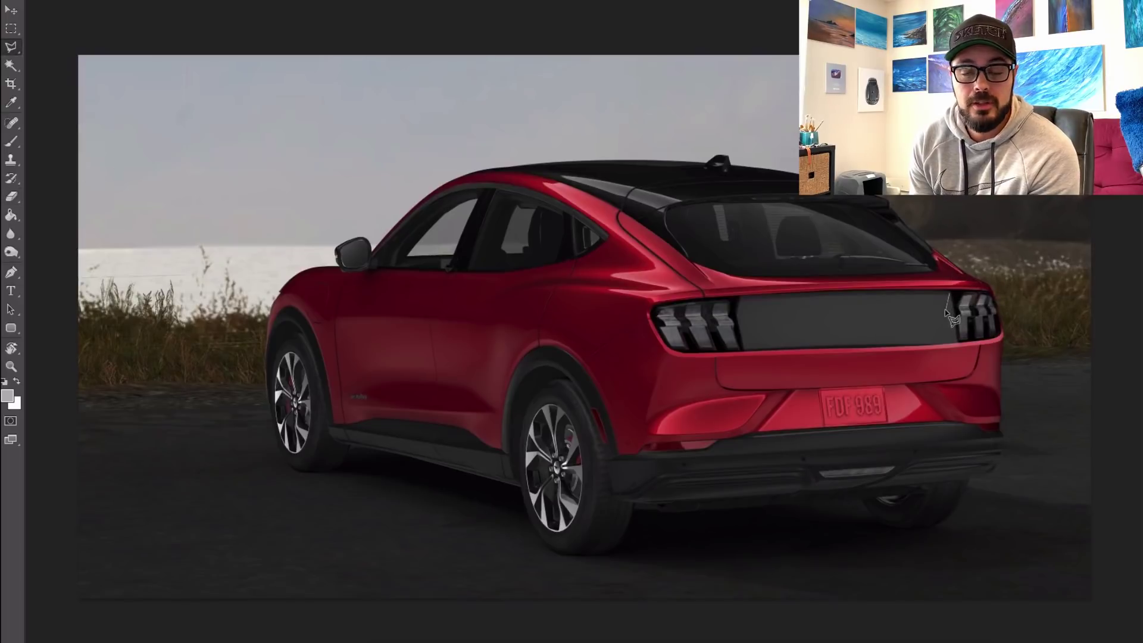
key("e")
key("ctrl+t")
left_click_drag(1053, 323, 1059, 324)
key("Return")
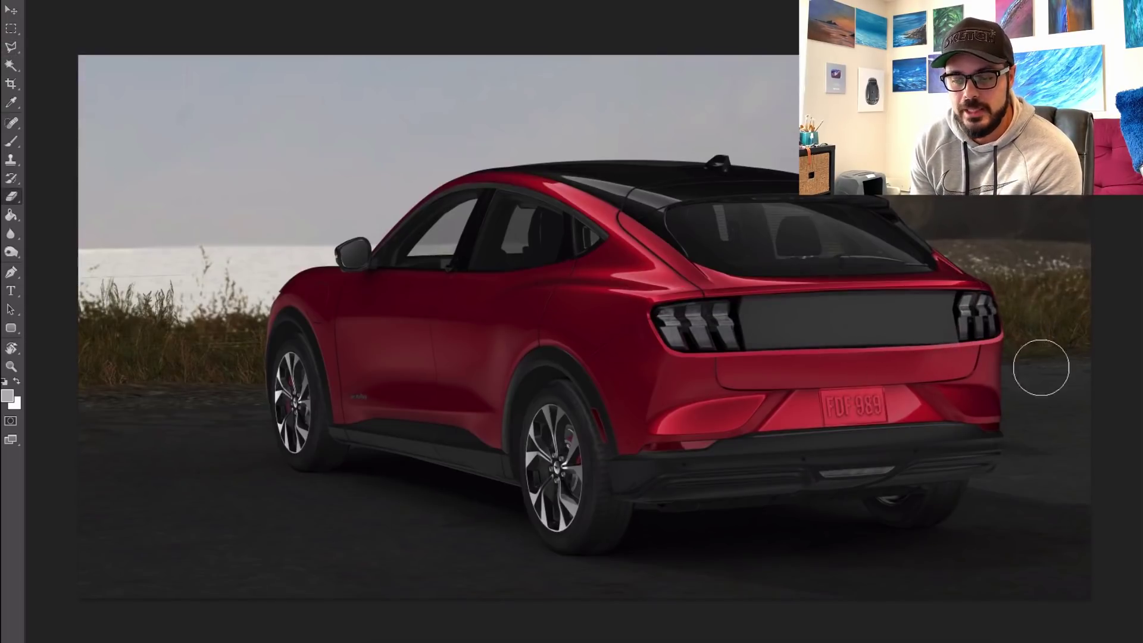
- Fade the grey fill along its upper and lower parts with a large soft eraser for a subtle gradient
left_click_drag(957, 274, 643, 294)
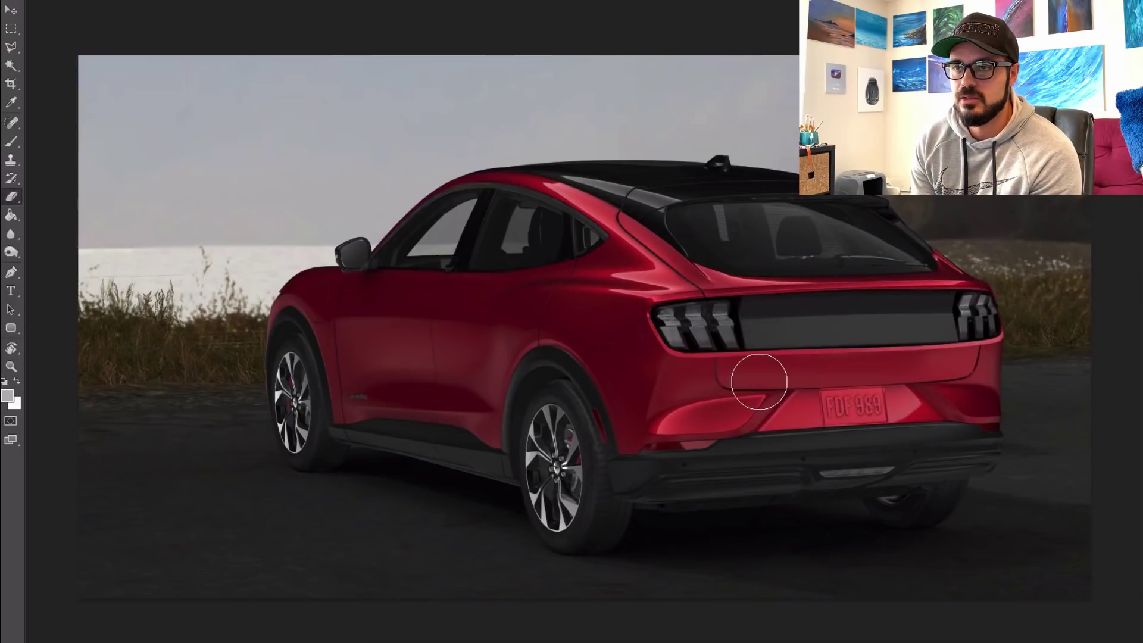
right_click(759, 382)
left_click_drag(711, 341, 1140, 333)
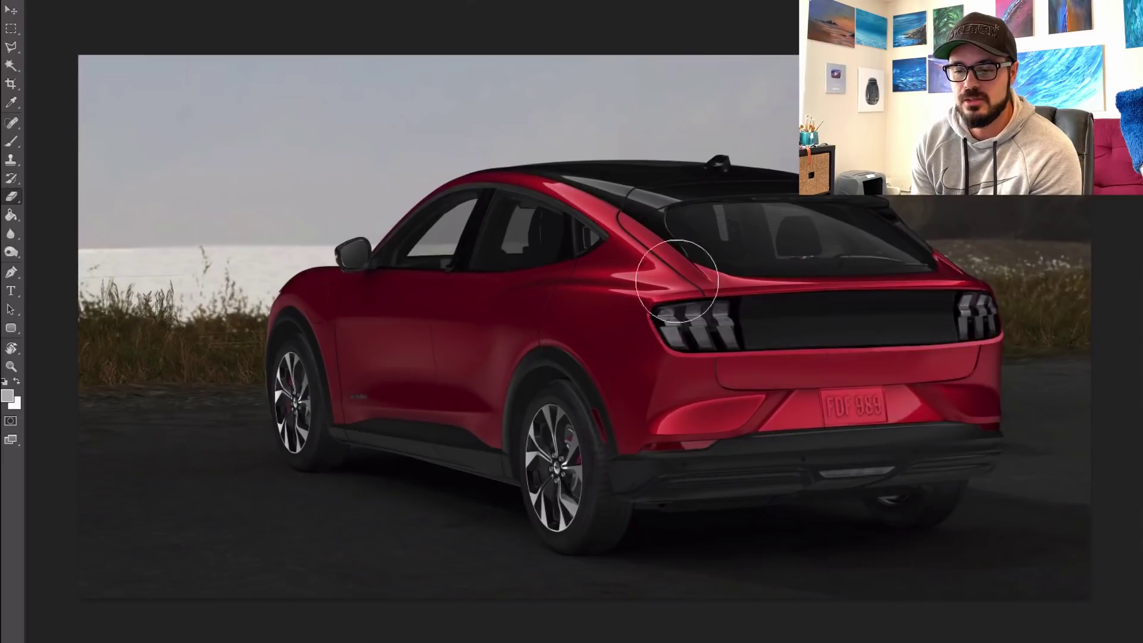
- Draw an open Pen path along the black panel's upper edge from the left taillight to the right one
key("p")
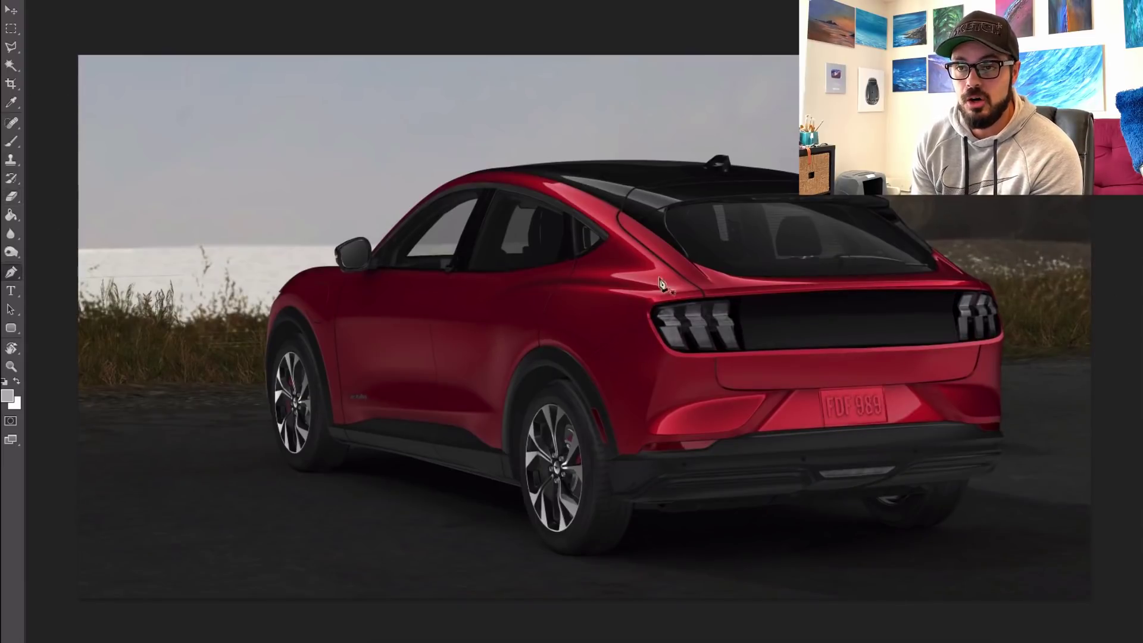
scroll(946, 304, "up", 3)
left_click_drag(1032, 277, 959, 293)
key("ctrl+z")
left_click_drag(336, 340, 716, 325)
left_click_drag(486, 275, 538, 270)
key("ctrl+z")
key("ctrl+z")
left_click_drag(356, 287, 365, 286)
left_click_drag(711, 263, 928, 258)
left_click_drag(997, 264, 1019, 269)
left_click(997, 264, "alt")
- Stroke the path along the panel's upper edge in light grey with a hard 6 px brush
left_click(13, 141)
right_click(465, 157)
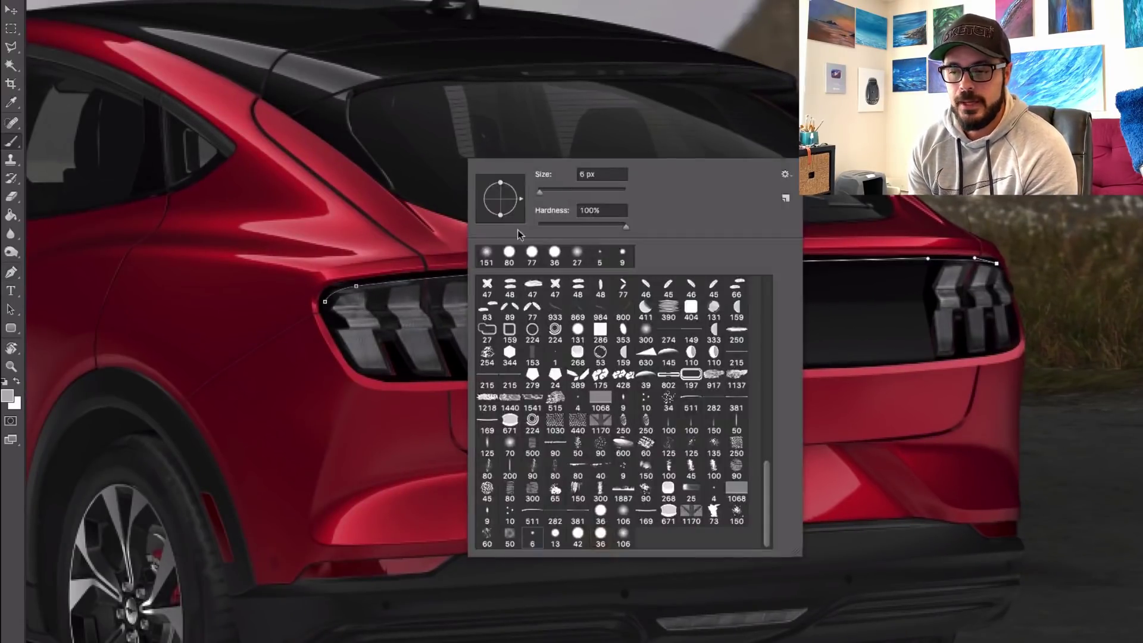
left_click(17, 273)
right_click(724, 269)
left_click(765, 381)
left_click(792, 271)
key("Return")
- Thin and fade the light line along the panel's upper edge with a smaller eraser
key("e")
key("[")
key("[")
key("[")
key("[")
key("[")
mouse_move(329, 316)
left_mouse_down()
mouse_move(683, 279)
mouse_move(1018, 270)
left_mouse_up()
left_click_drag(334, 287, 943, 260)
key("ctrl+0")
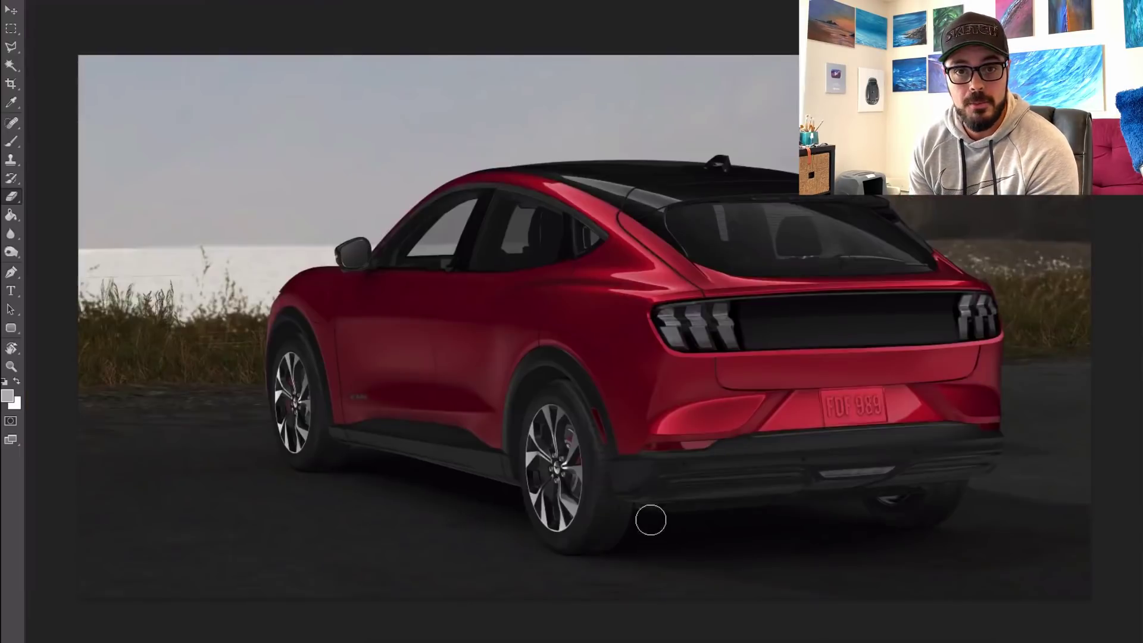
- Paint over the licence plate and lower bumper creases with a soft brush in reds sampled from the bodywork
key("b")
right_click(911, 388)
left_click(988, 359)
left_click(724, 415, "alt")
right_click(621, 420)
key("Return")
mouse_move(806, 417)
left_mouse_down()
mouse_move(977, 407)
mouse_move(875, 410)
mouse_move(953, 400)
left_mouse_up()
left_click(983, 405, "alt")
left_click(665, 422, "alt")
left_click_drag(762, 417, 1003, 407)
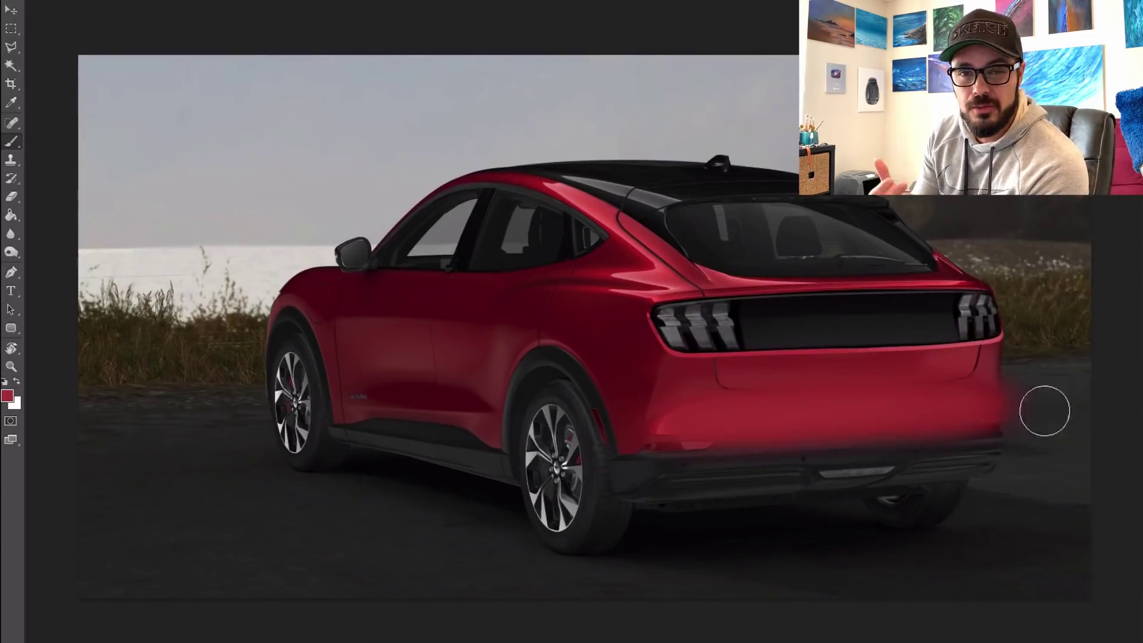
- Erase the red overspill along the black lower bumper and the car's outer edge
key("e")
right_click(749, 462)
key("Return")
mouse_move(661, 444)
left_mouse_down()
mouse_move(817, 449)
mouse_move(620, 464)
left_mouse_up()
mouse_move(1022, 435)
left_mouse_down()
mouse_move(689, 462)
mouse_move(976, 437)
left_mouse_up()
left_click_drag(1016, 376, 1016, 391)
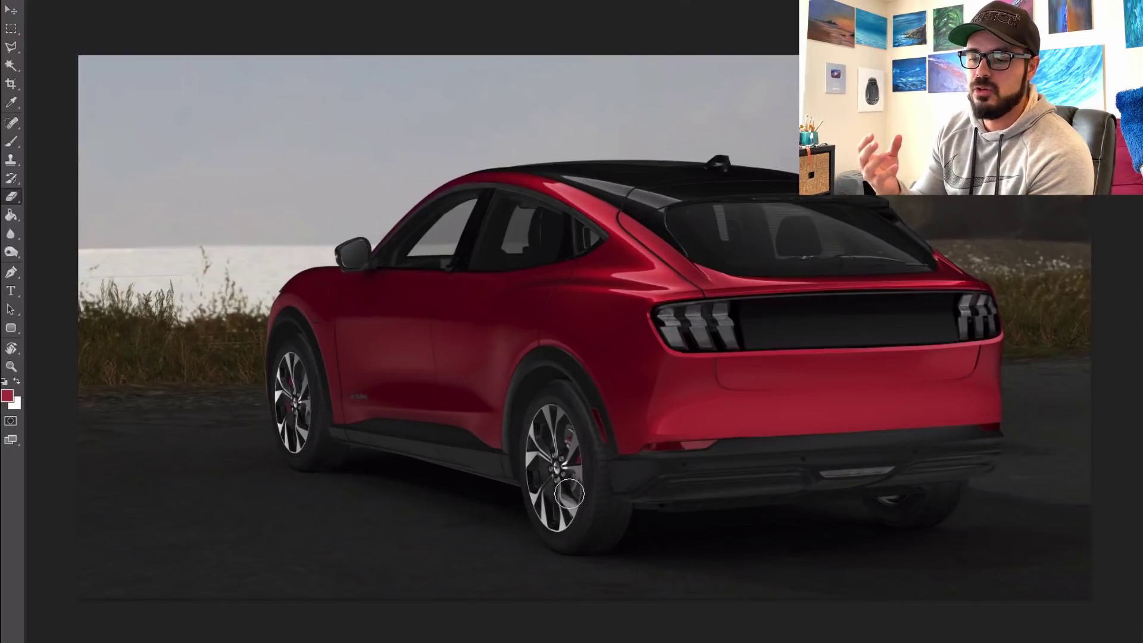
mouse_move(685, 454)
left_mouse_down()
mouse_move(931, 441)
mouse_move(842, 443)
left_mouse_up()
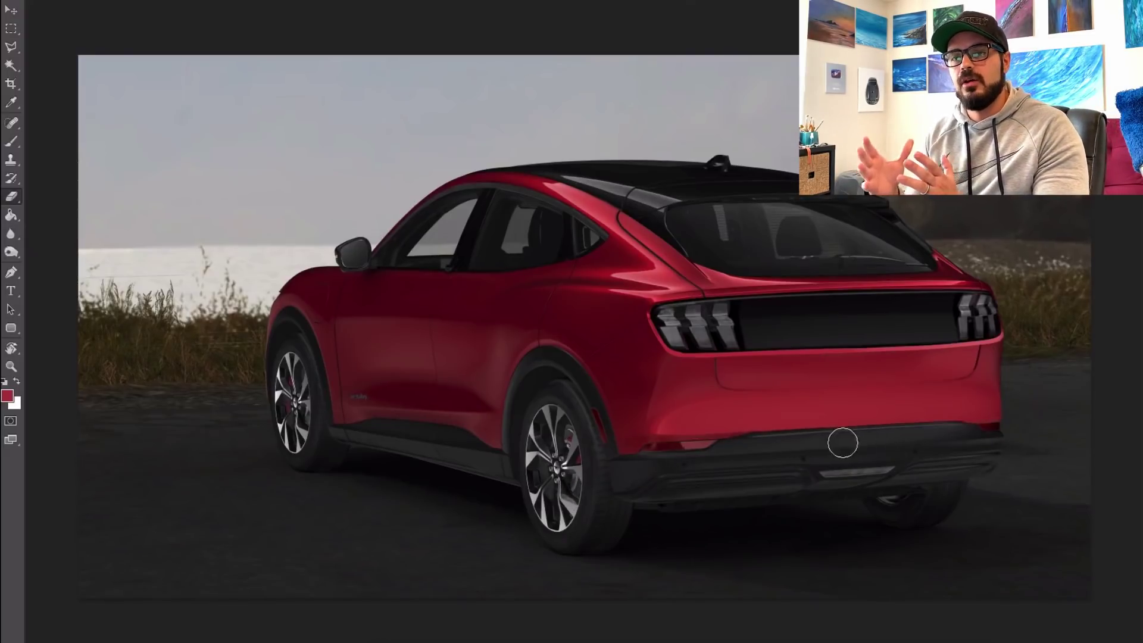
- Paint a darker red band below the black panel and trim it to leave a defined bumper crease
key("b")
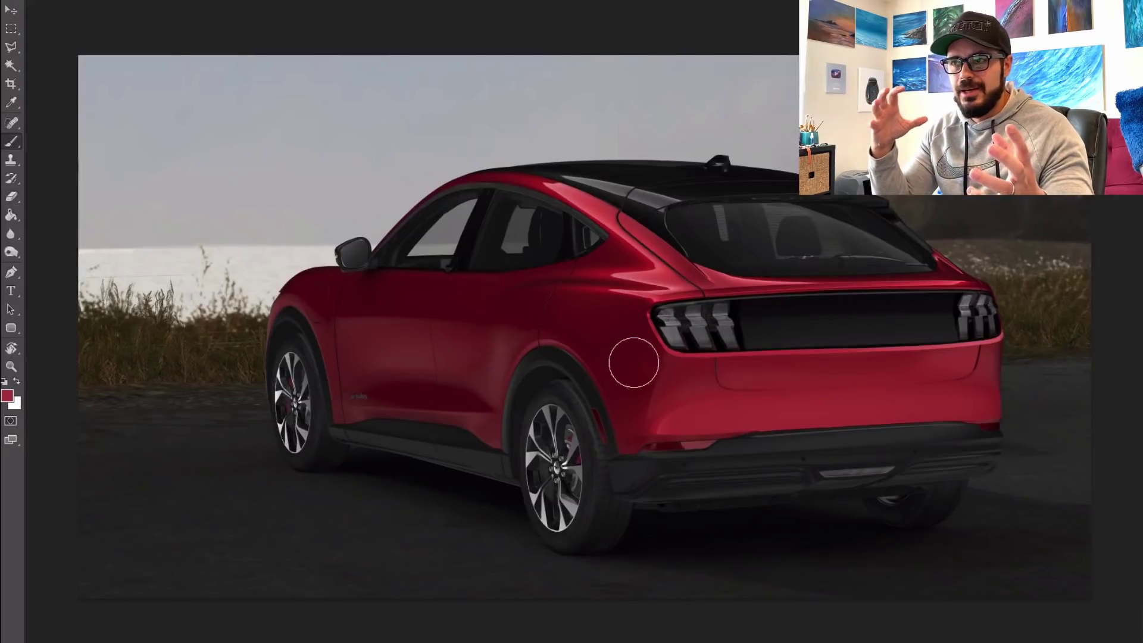
left_click_drag(806, 383, 982, 363)
key("e")
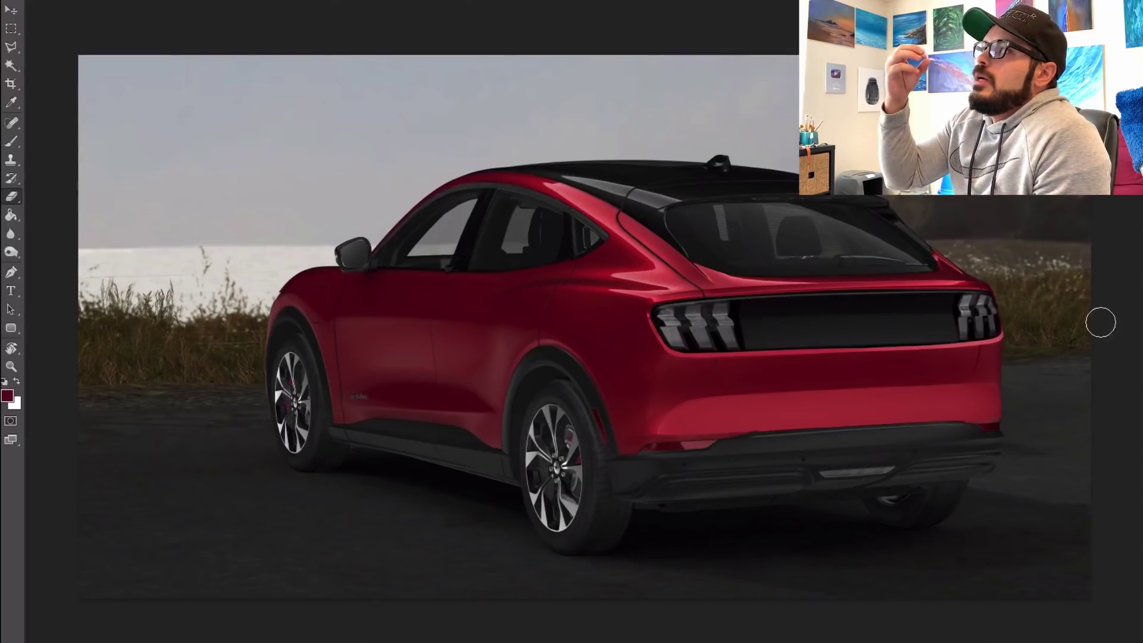
- Paint a thin black line along the upper edge of the lower bumper trim with a small brush
key("b")
key("d")
right_click(785, 459)
key("Return")
left_click(786, 458)
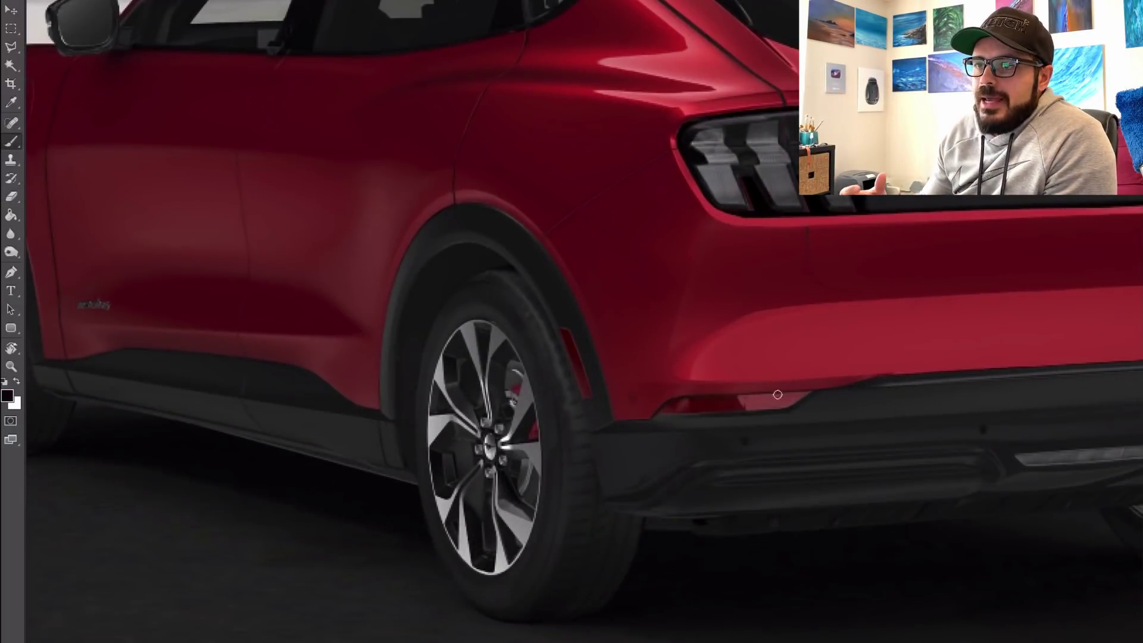
scroll(778, 395, "right", 6)
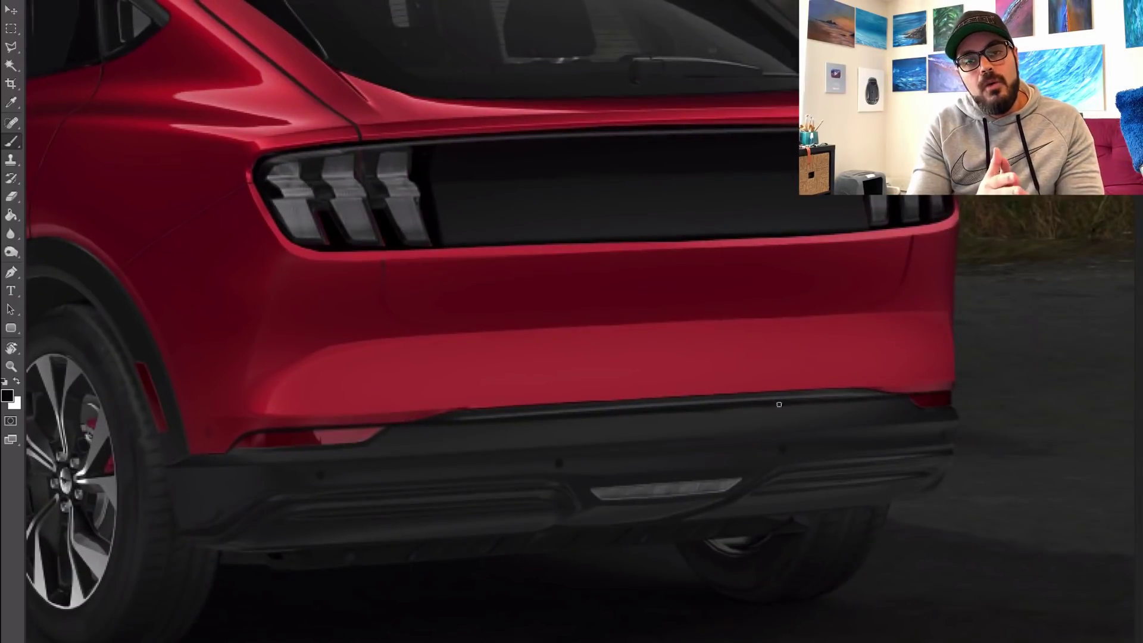
- Paint a darker red strip over the black edge beneath the bumper using colours sampled from the bodywork
left_click(522, 424, "alt")
scroll(596, 420, "left", 3)
left_click(722, 407, "alt")
left_click_drag(834, 416, 1063, 406)
right_click(1066, 406)
left_click_drag(1051, 295, 1058, 295)
left_click(822, 418)
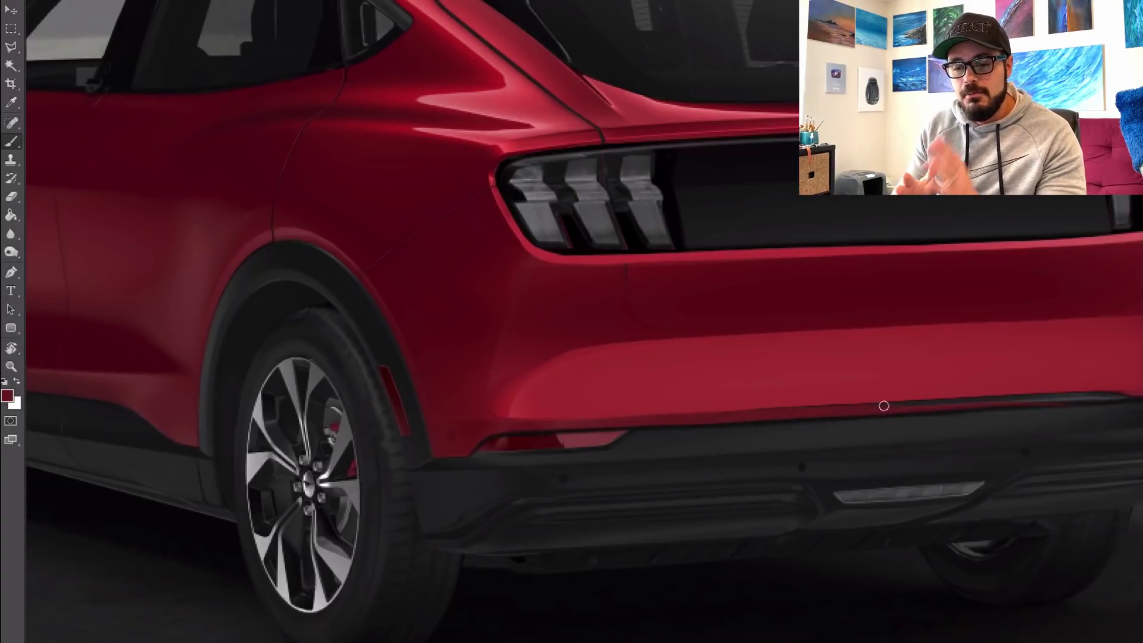
- Extend the darker red strip along the bumper's lower edge to the car's far outer corner
scroll(905, 410, "right", 3)
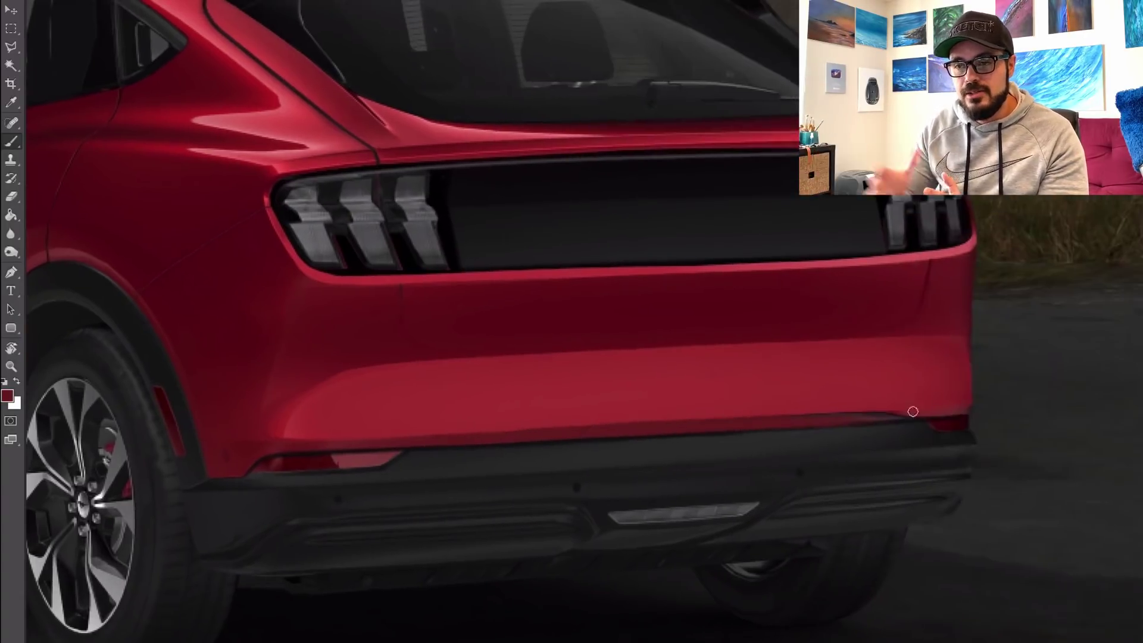
left_click_drag(943, 410, 979, 407)
left_click_drag(911, 417, 976, 404)
key("e")
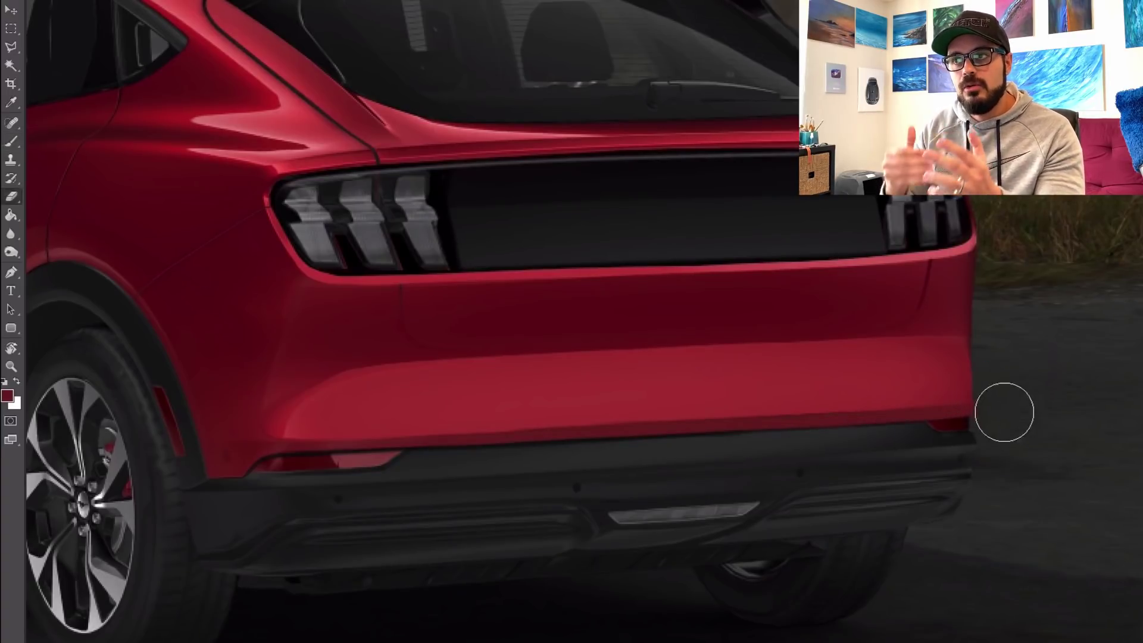
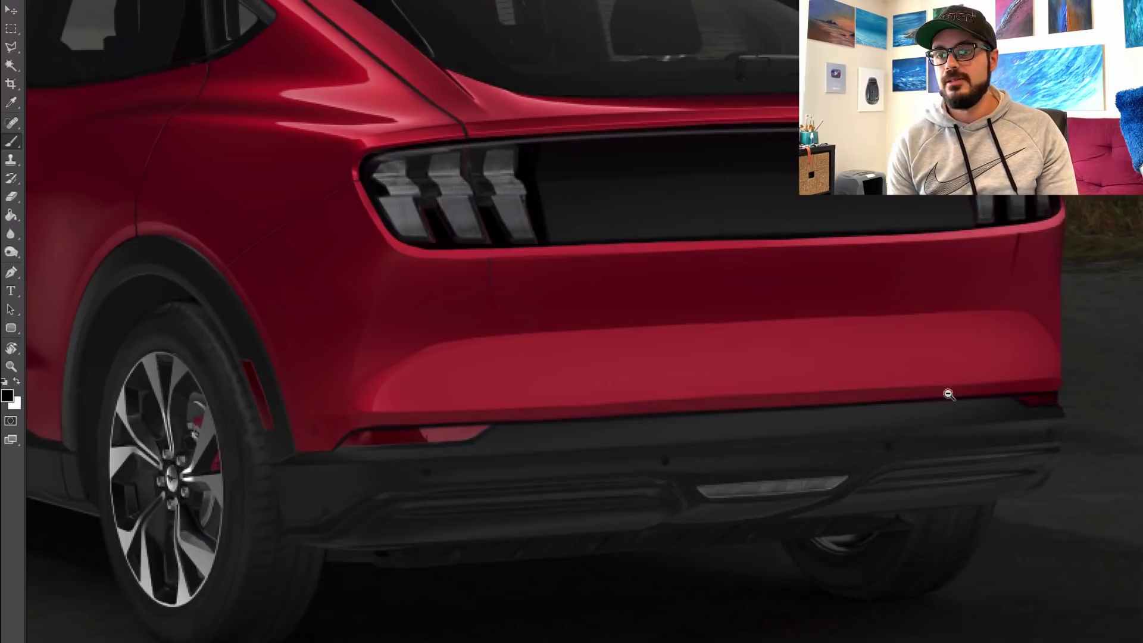
- Paint a thin light pink highlight along the crease above the bumper's lower edge with a small brush
left_click(708, 494, "alt")
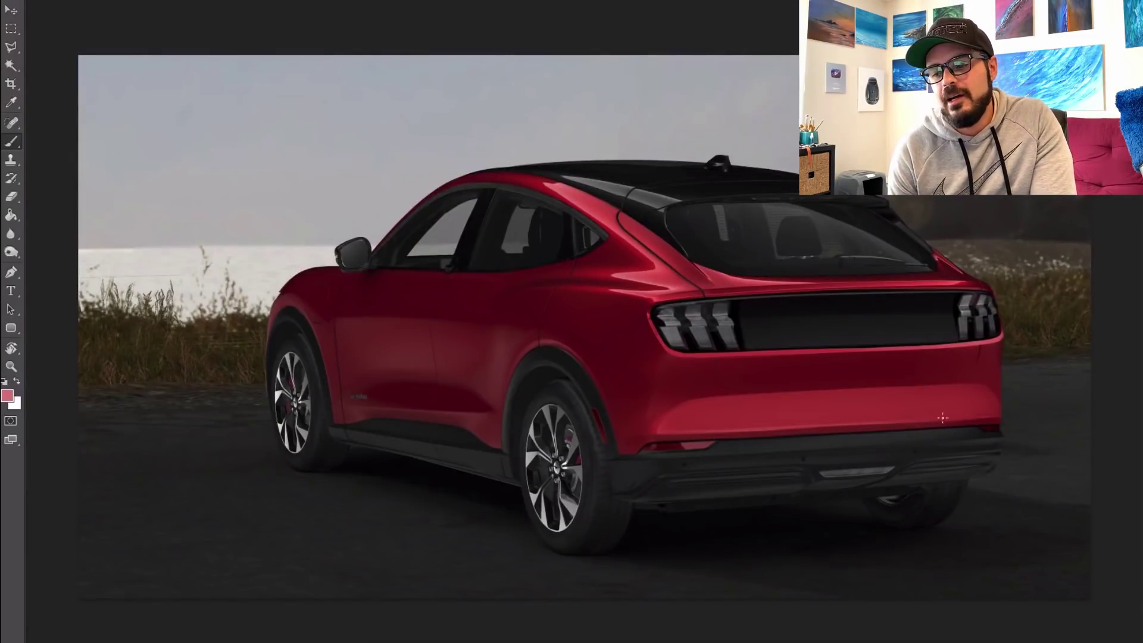
scroll(685, 424, "up", 5)
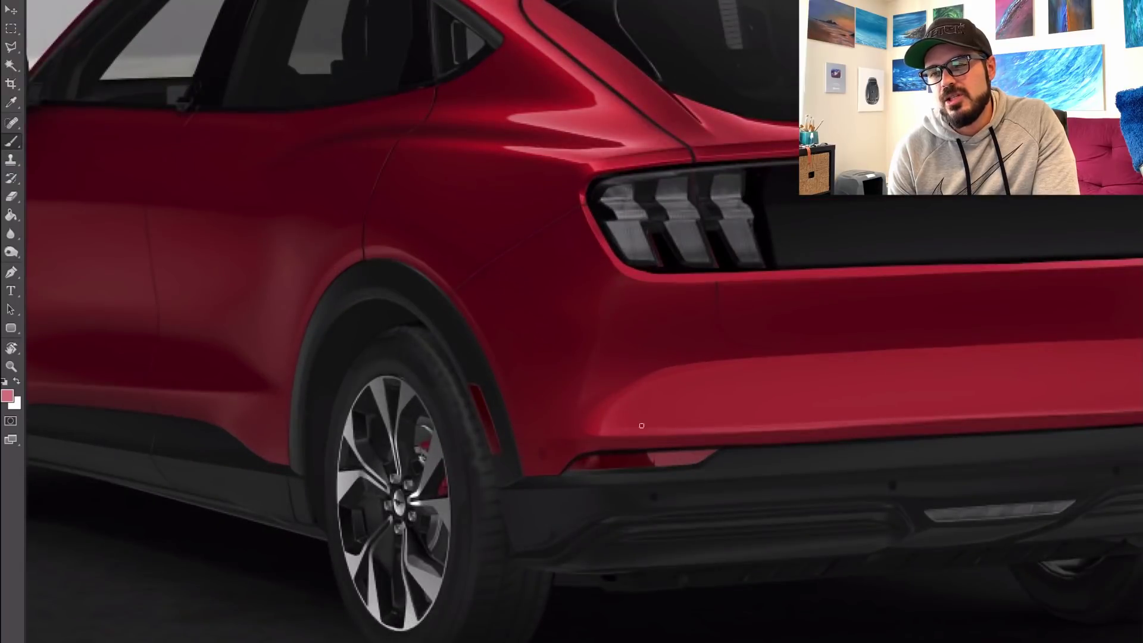
scroll(908, 361, "down", 5)
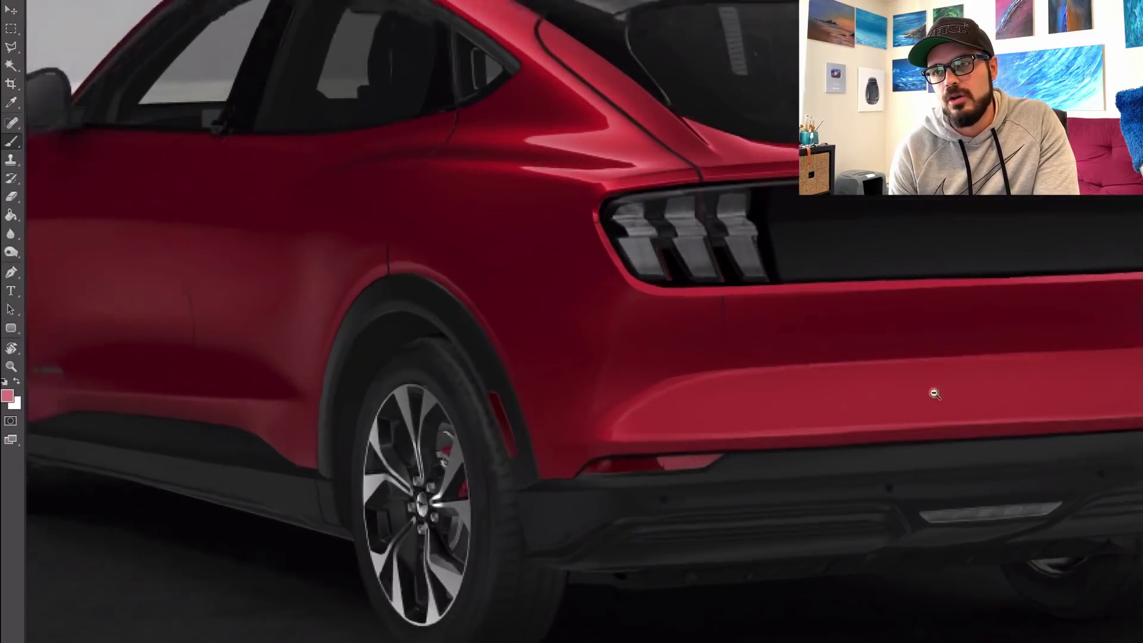
scroll(668, 405, "up", 4)
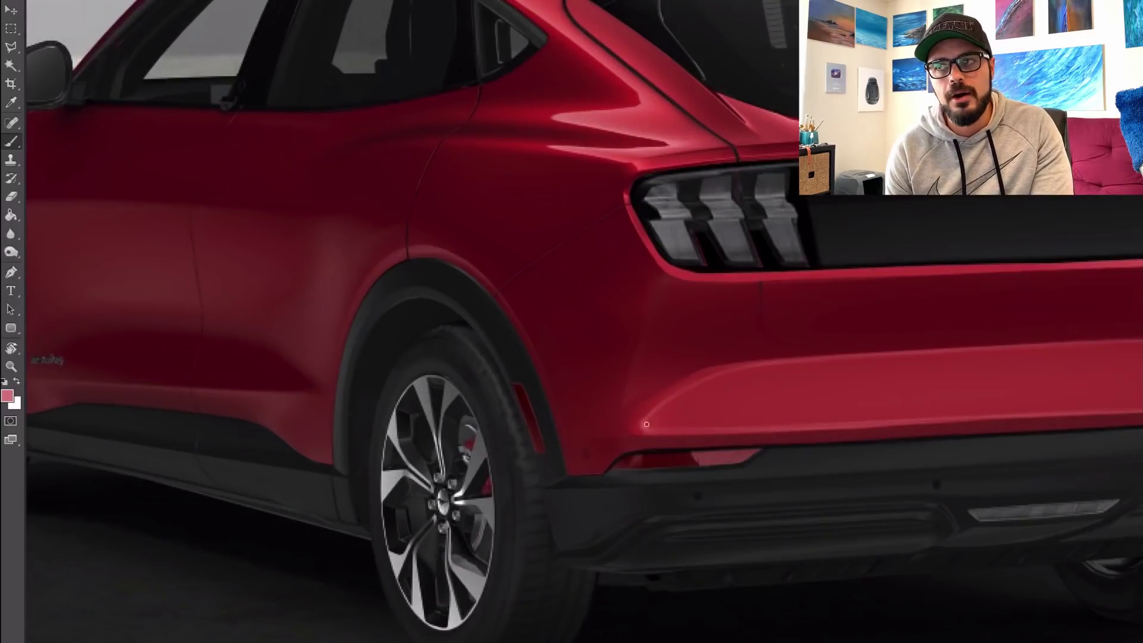
scroll(833, 432, "down", 5)
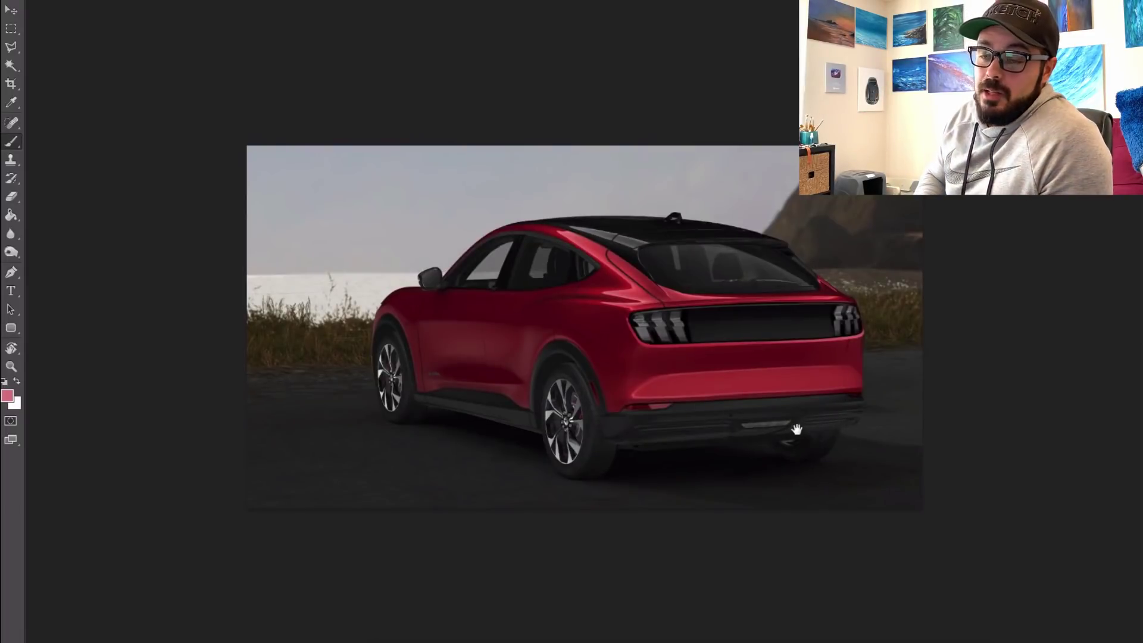
- Refine the bumper's outer corner with dark red shading and colours sampled beside its edge
scroll(879, 336, "up", 5)
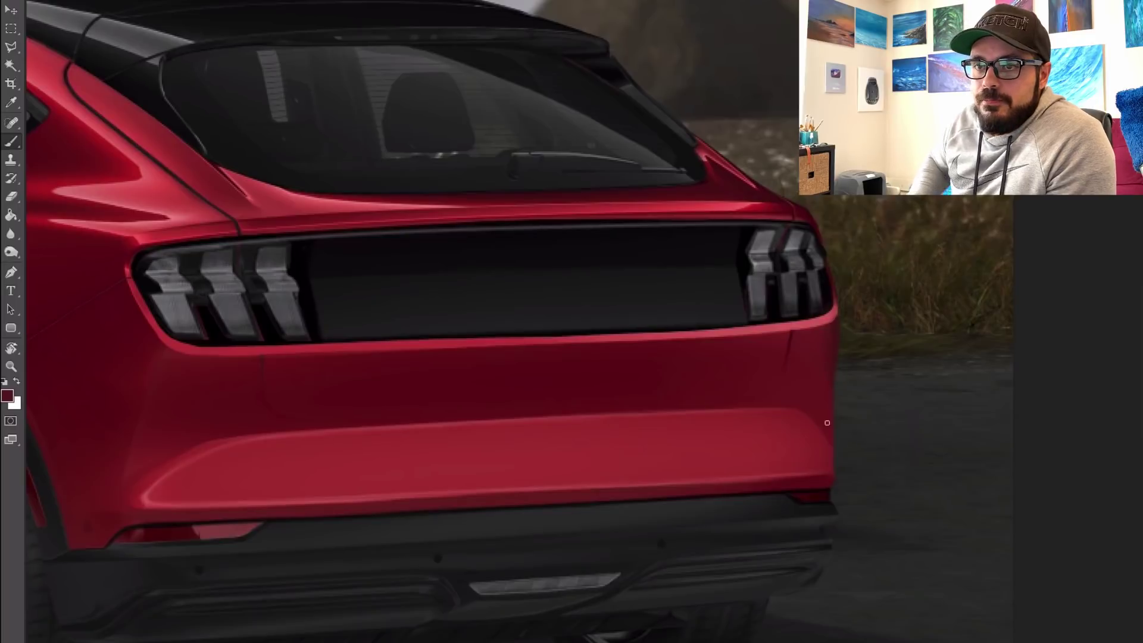
scroll(1052, 424, "down", 3)
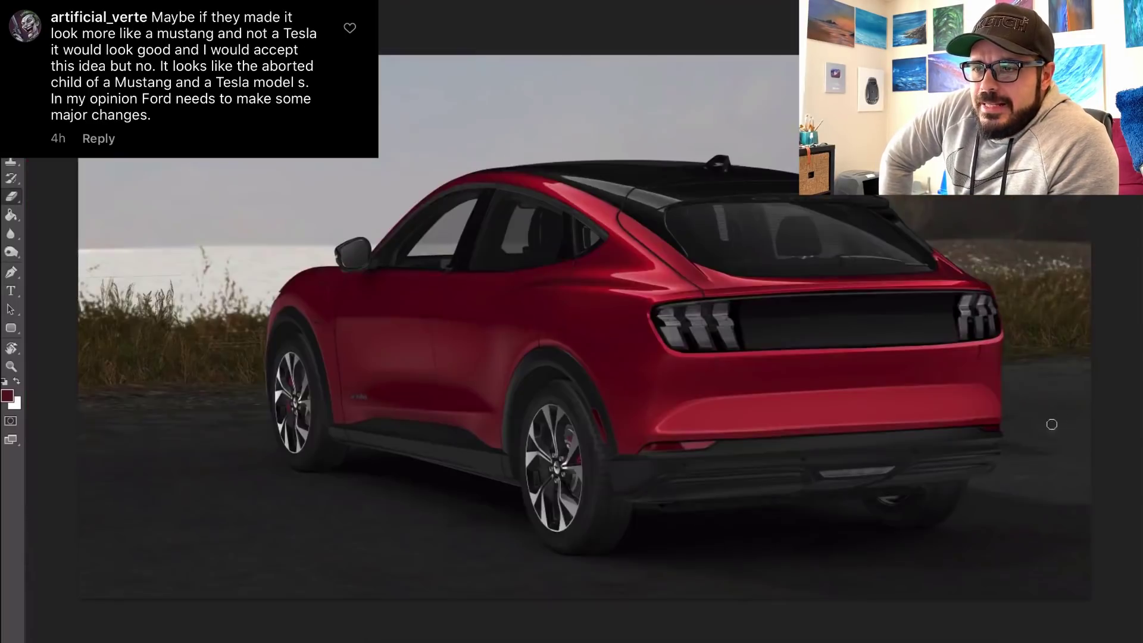
scroll(1018, 468, "up", 5)
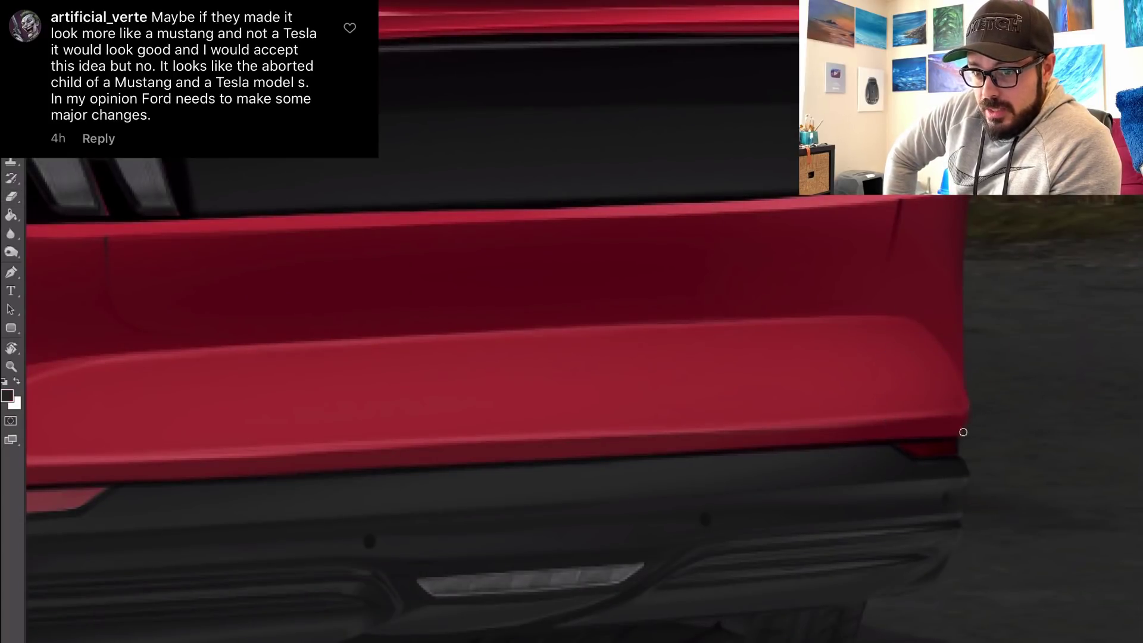
left_click(965, 406, "alt")
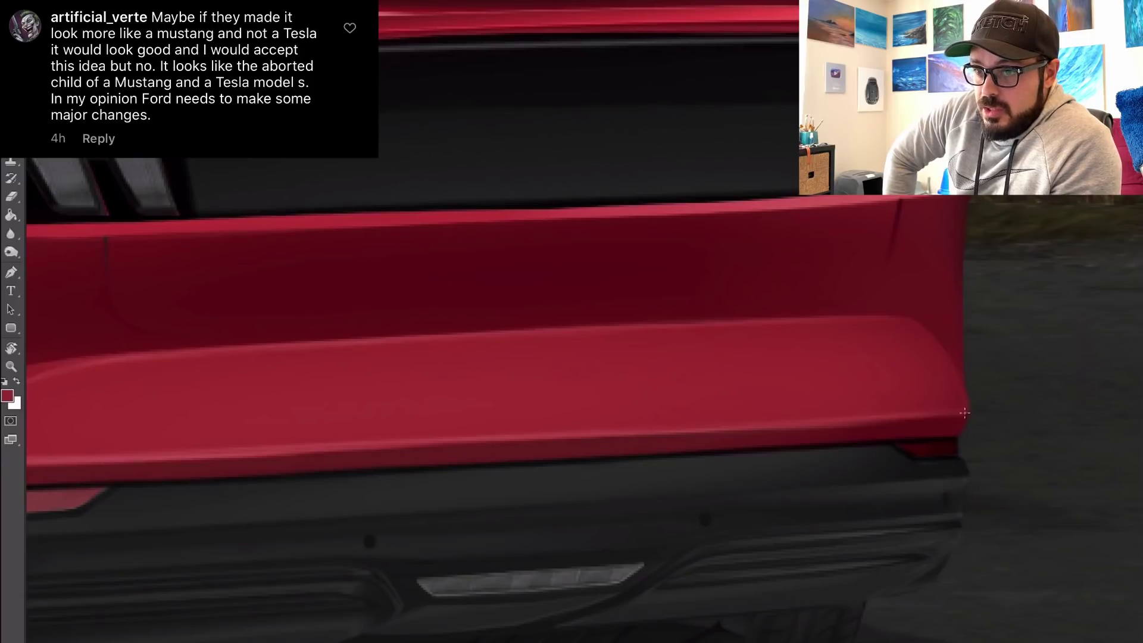
scroll(1021, 423, "down", 4)
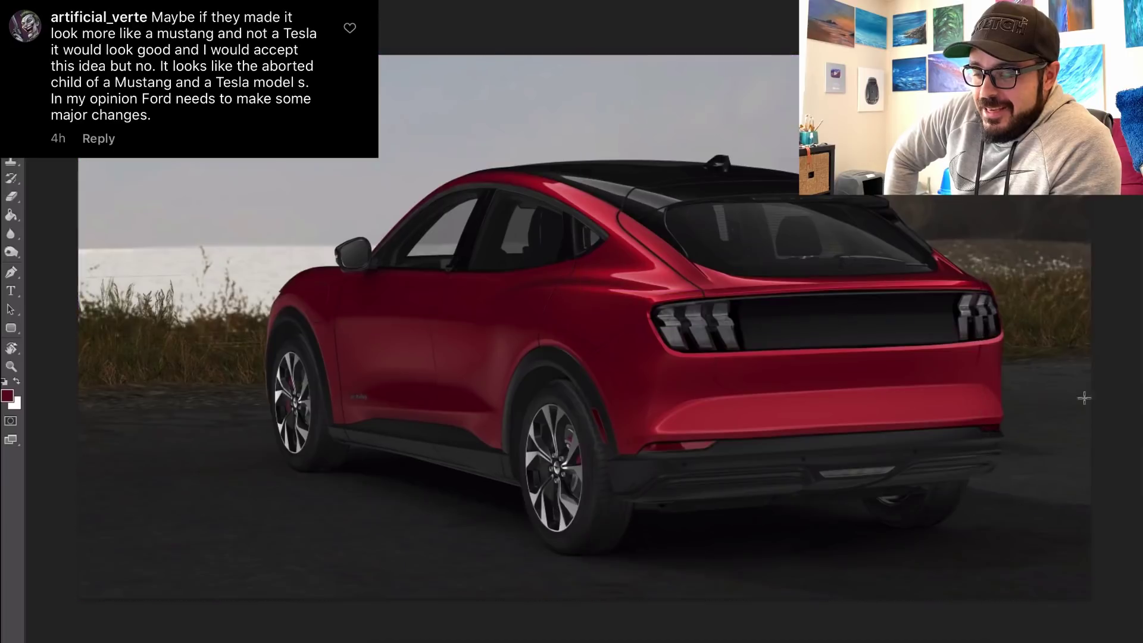
- Use Liquify to push the lower bumper corner outward and pull the taillight corner inward, undoing the last stroke
key("shift+super+x")
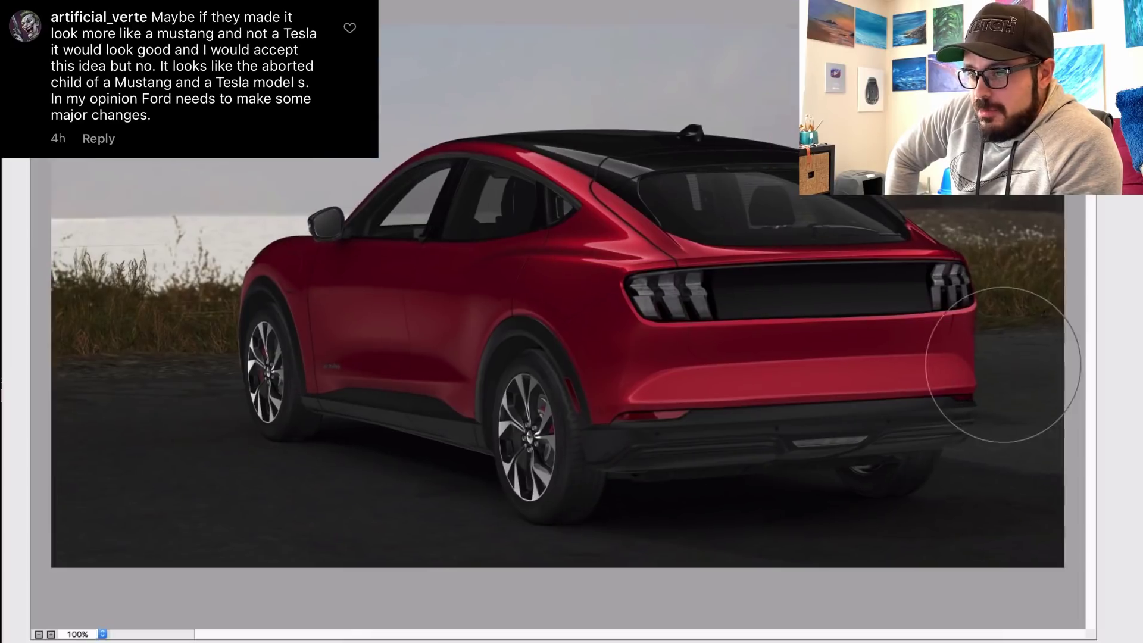
left_click_drag(863, 449, 915, 457)
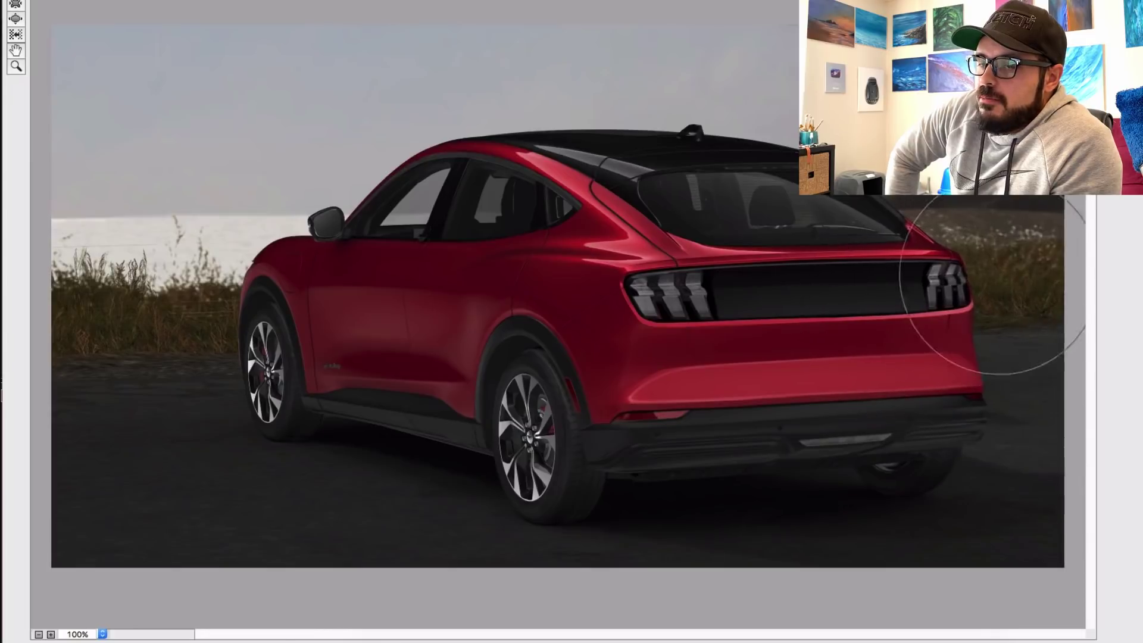
left_click_drag(982, 356, 888, 364)
key("super+plus")
key("super+plus")
left_click_drag(865, 221, 798, 232)
key("ctrl+z")
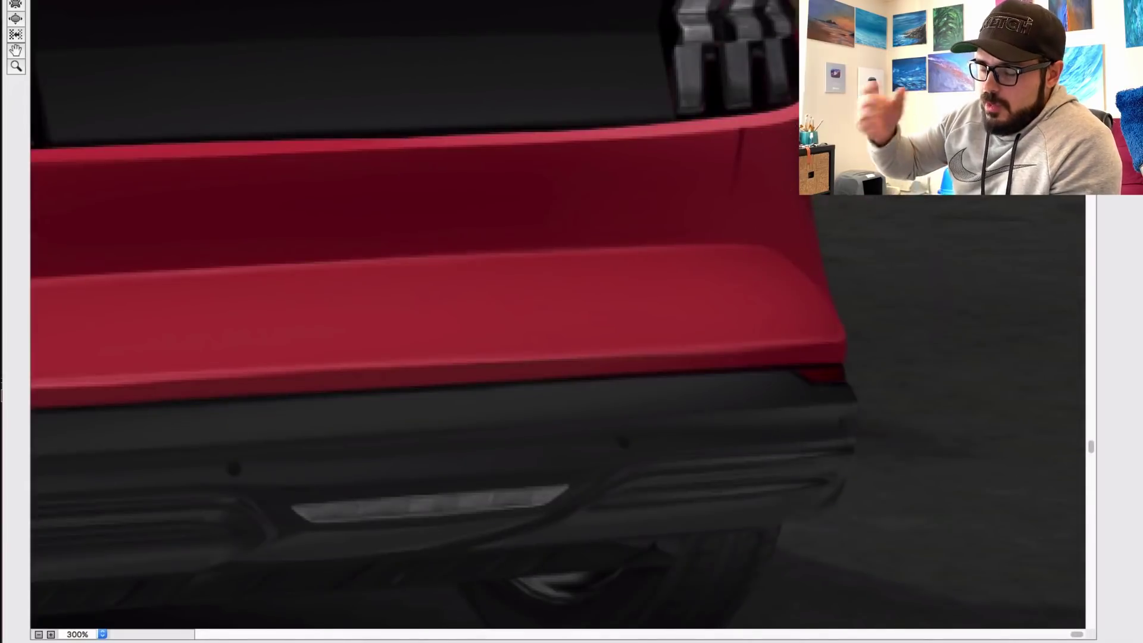
- Refine the flared bumper side with a smaller Liquify brush, and apply the distortion to the car
key("bracketleft")
key("bracketleft")
key("bracketleft")
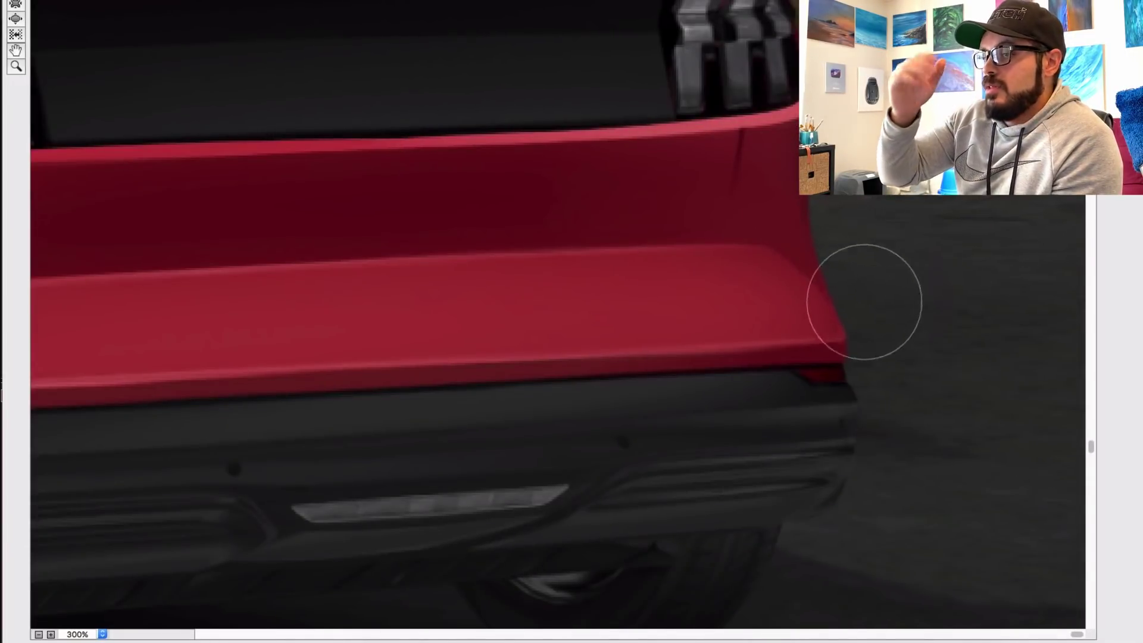
key("ctrl+minus")
key("ctrl+minus")
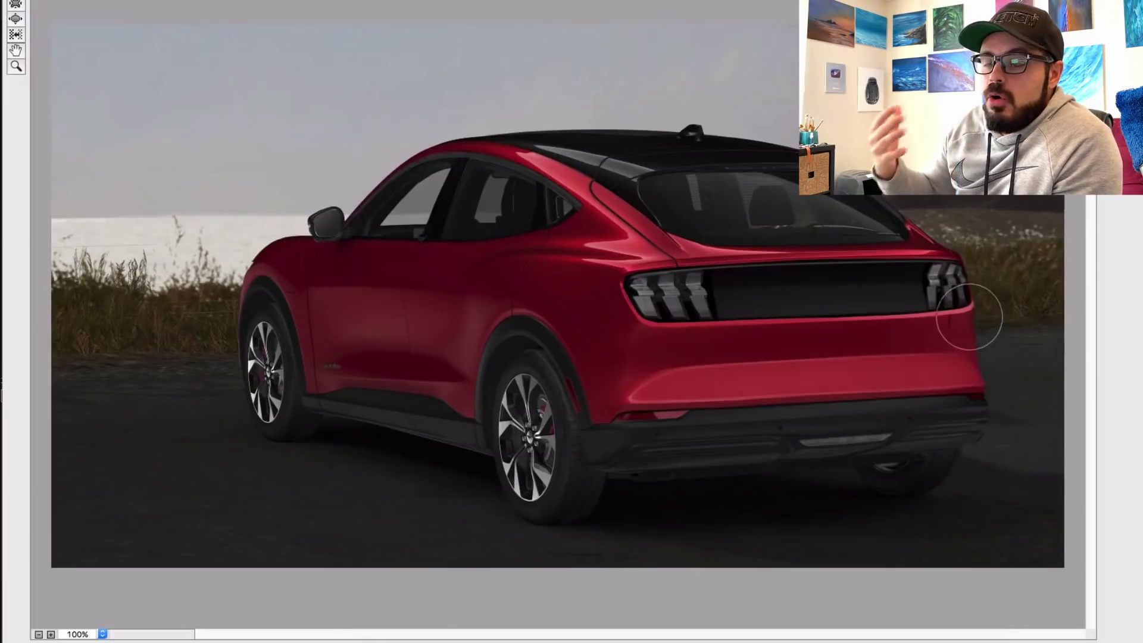
left_click_drag(934, 482, 958, 482, "ctrl+alt")
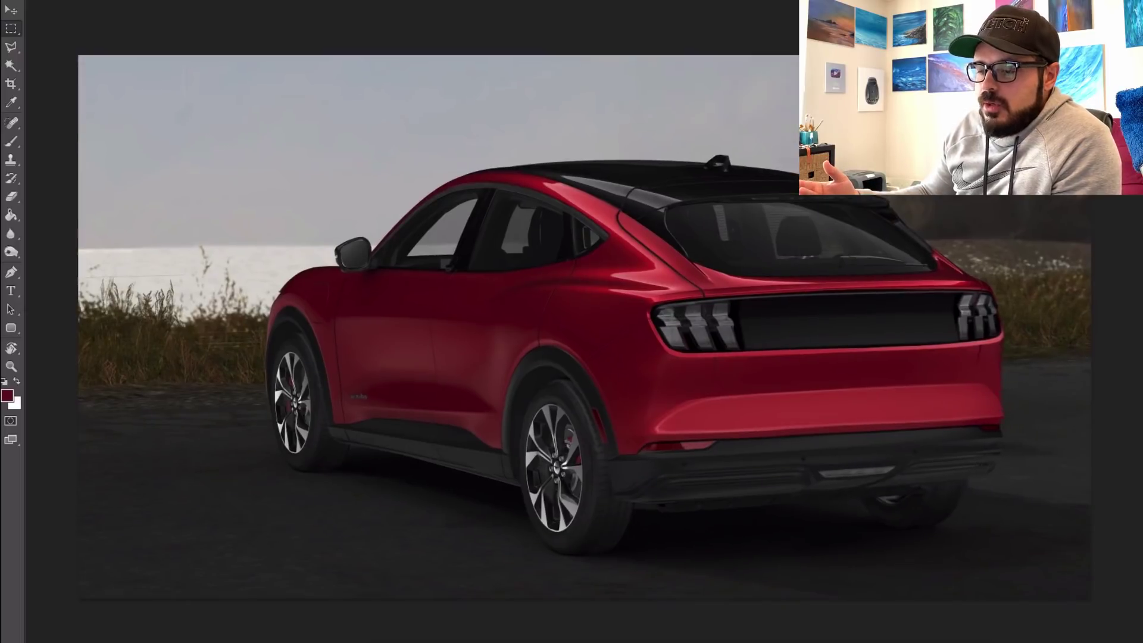
key("ctrl+z")
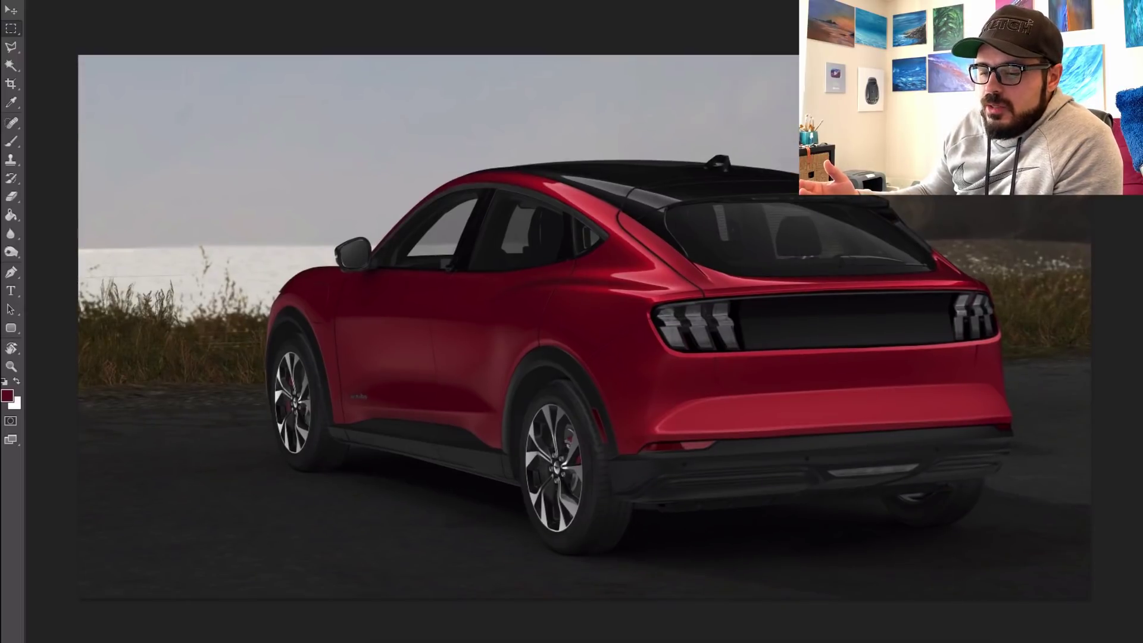
left_click(783, 527, "alt")
left_click(806, 467, "ctrl")
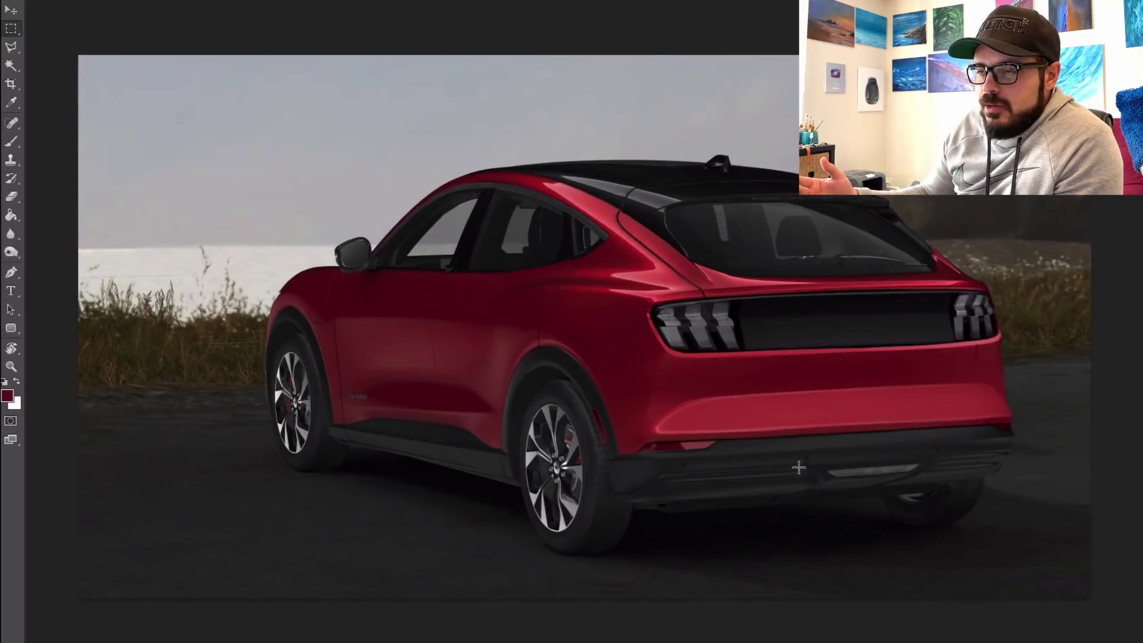
- Paint a soft light red highlight along the shoulder above the rear wheel and trim it with the eraser
key("b")
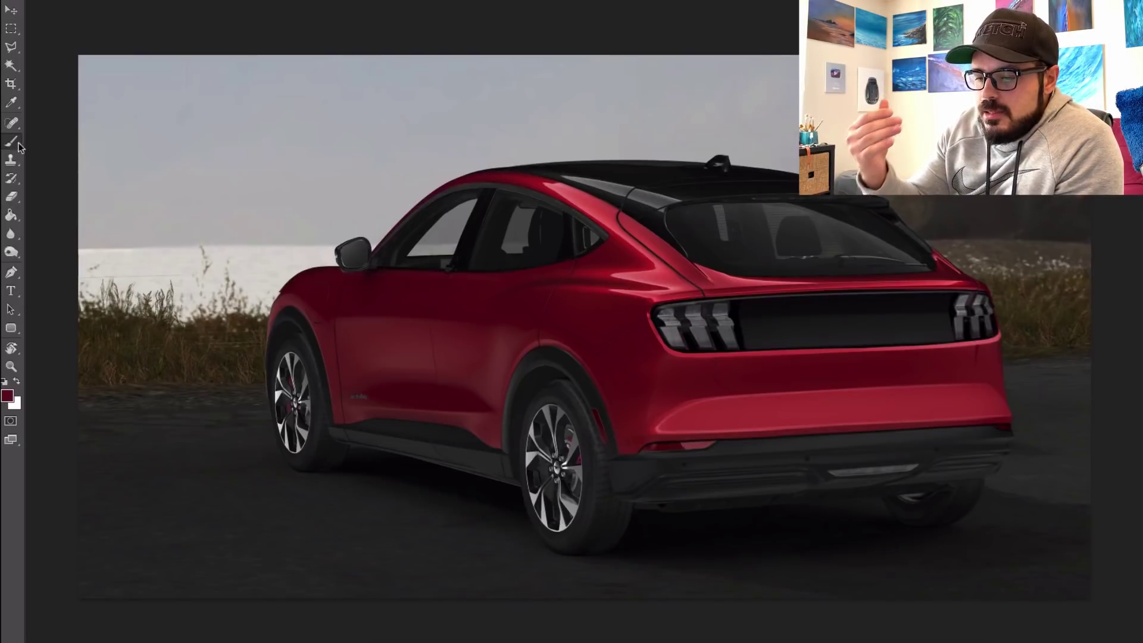
left_click(560, 188, "alt")
right_click(715, 246)
key("Return")
left_click_drag(613, 285, 506, 289)
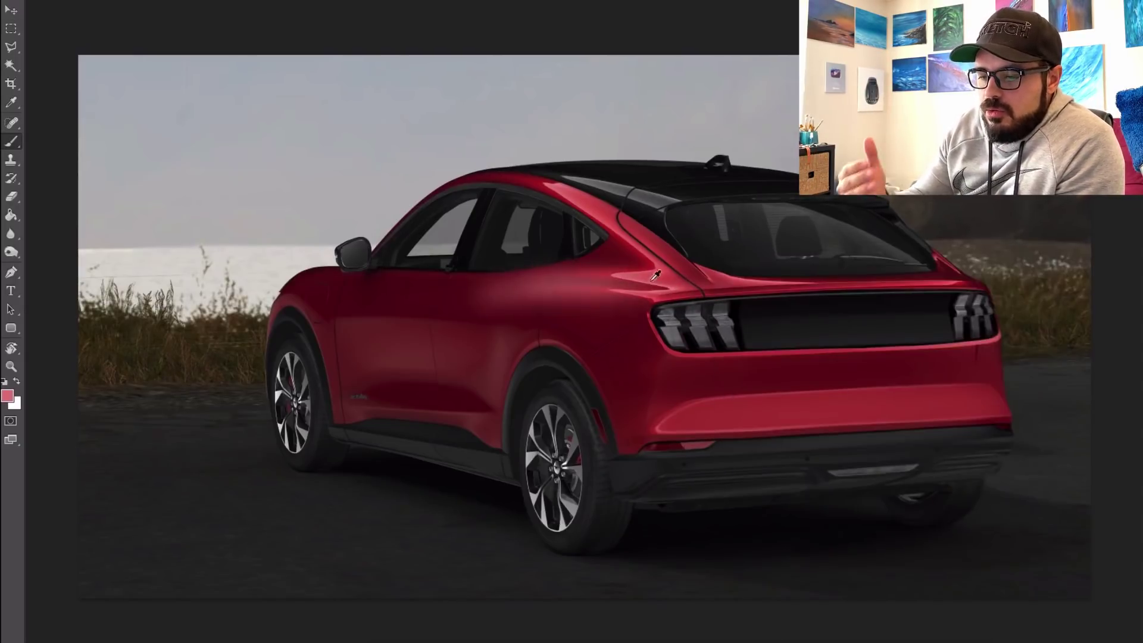
left_click(690, 278, "alt")
key("e")
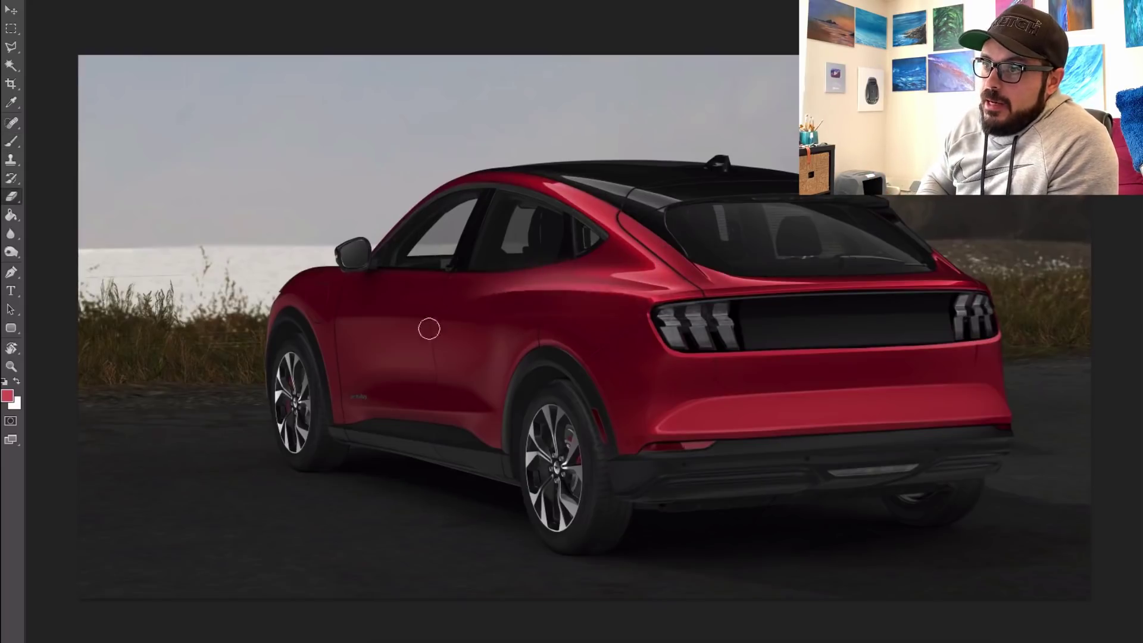
right_click(602, 247)
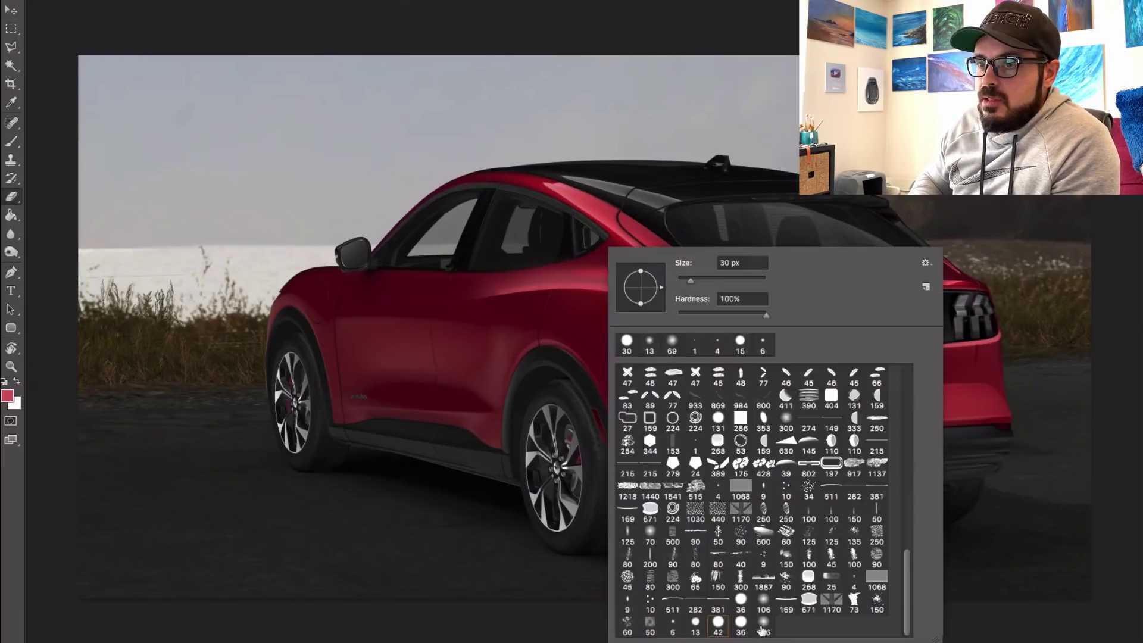
key("Return")
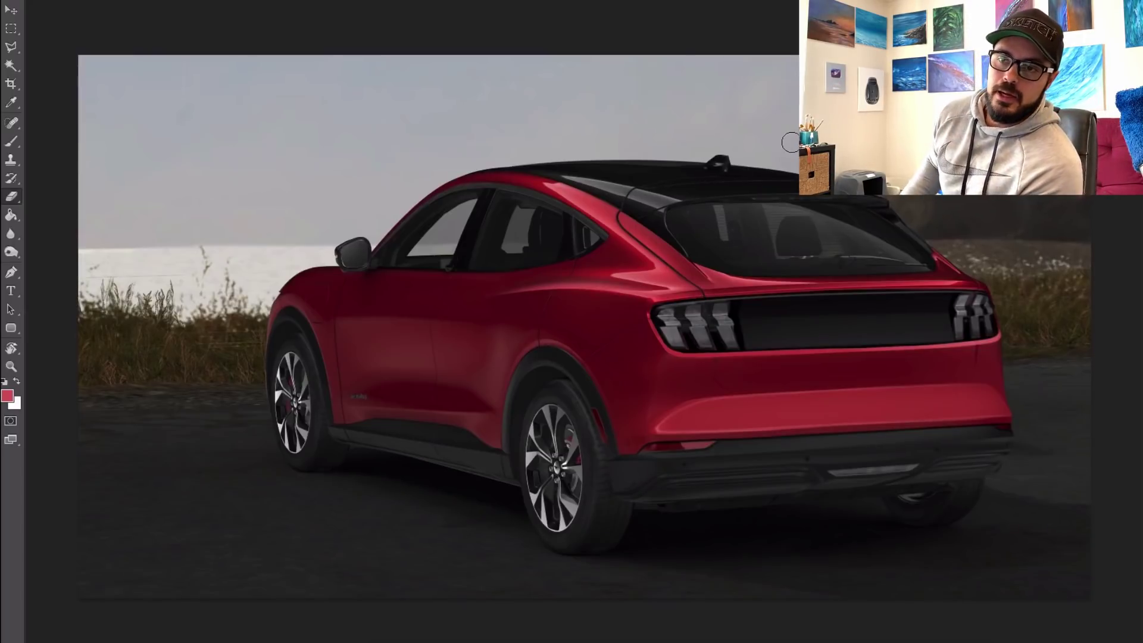
- Paint a grey reflection along the side edge of the black roof using sampled grey, and clean it with the eraser
key("b")
left_click(629, 189, "alt")
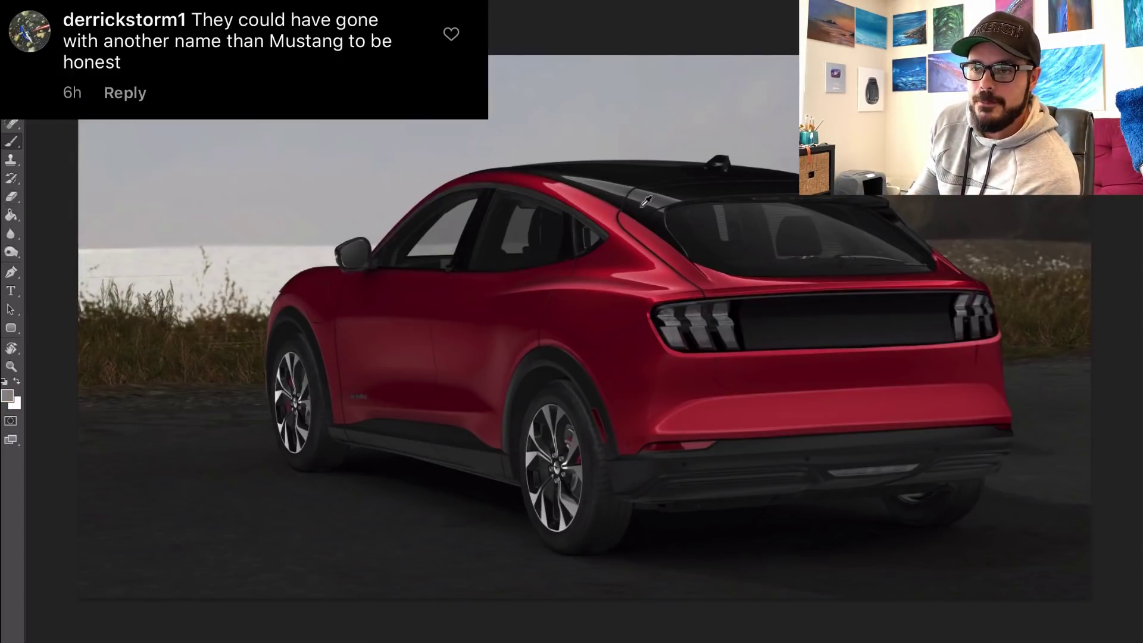
key("r")
left_click_drag(652, 227, 551, 205)
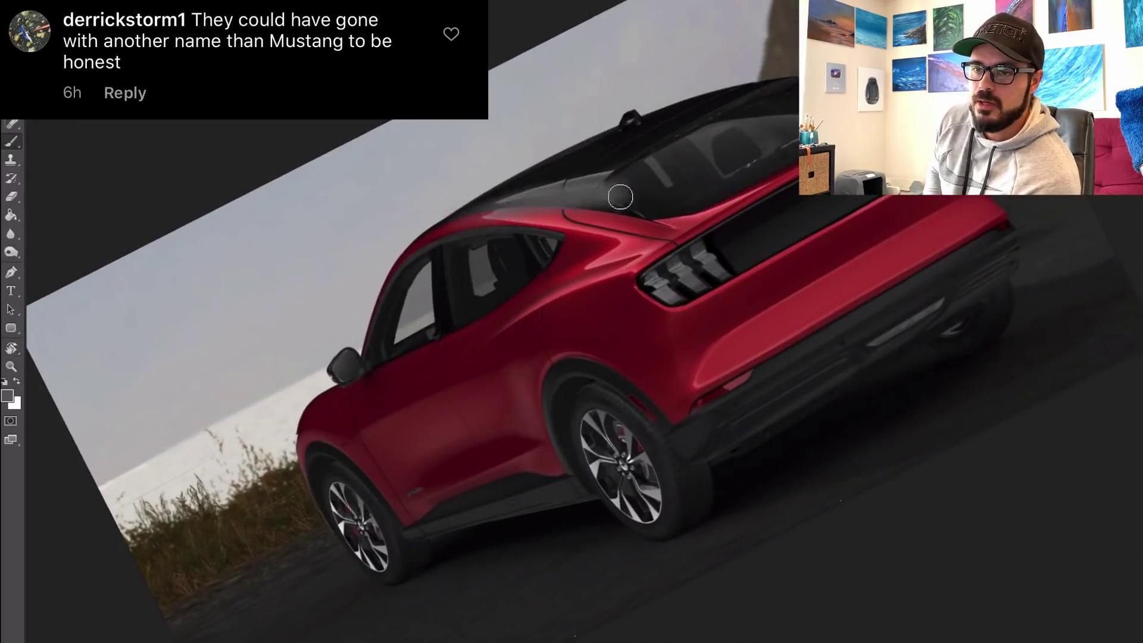
mouse_move(592, 173)
left_mouse_down()
mouse_move(620, 164)
mouse_move(434, 221)
left_mouse_up()
key("e")
mouse_move(461, 206)
left_mouse_down()
mouse_move(388, 237)
mouse_move(493, 189)
left_mouse_up()
right_click(512, 156)
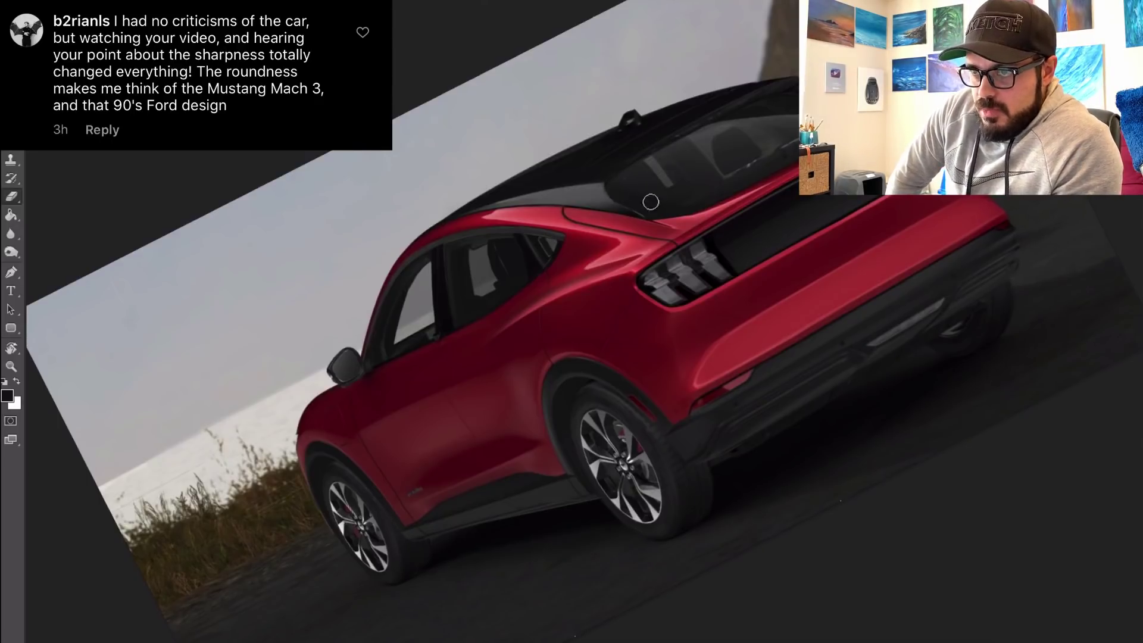
- Paint thin white highlights along the upper edge of the black rear panel and the red edge below the taillight
left_click(689, 194, "ctrl")
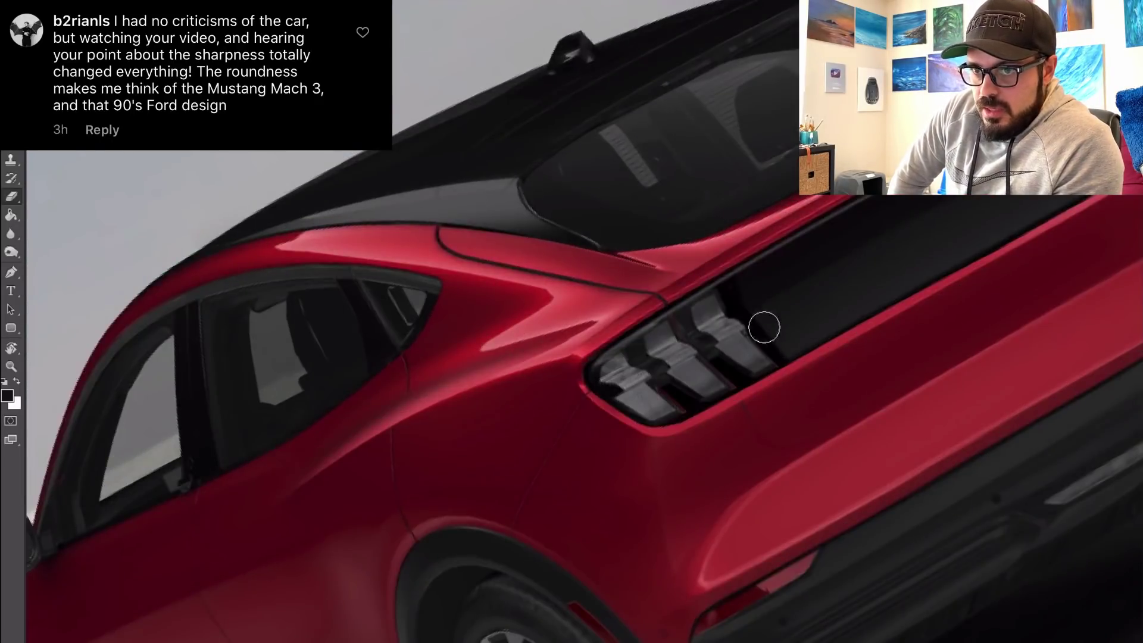
left_click(779, 347, "alt")
key("b")
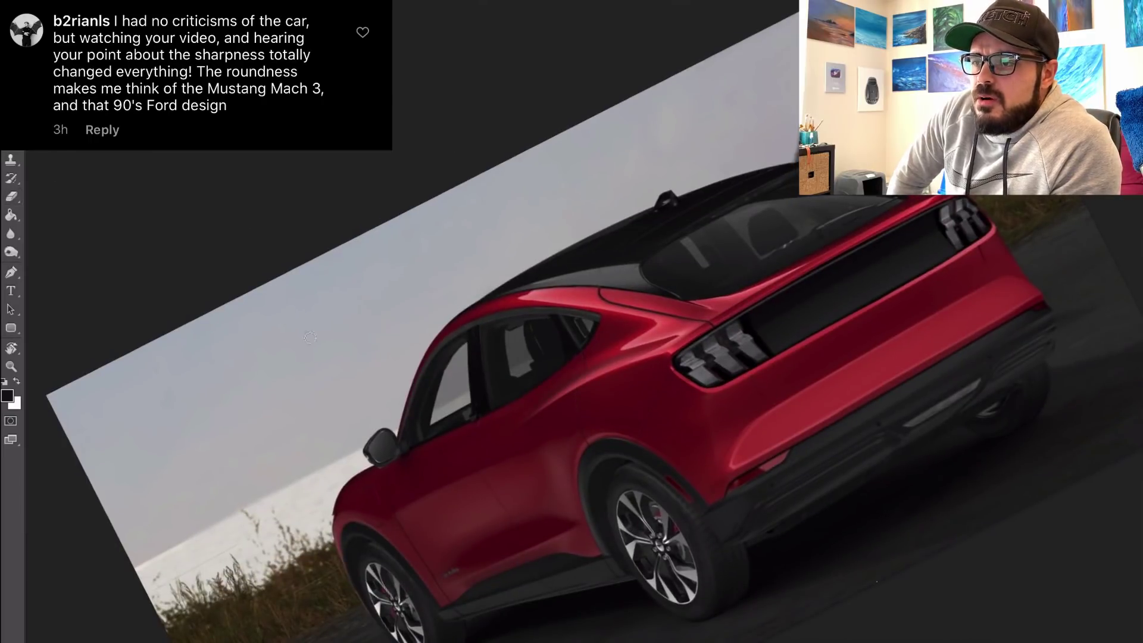
key("x")
right_click(822, 276)
left_click(884, 320, "ctrl")
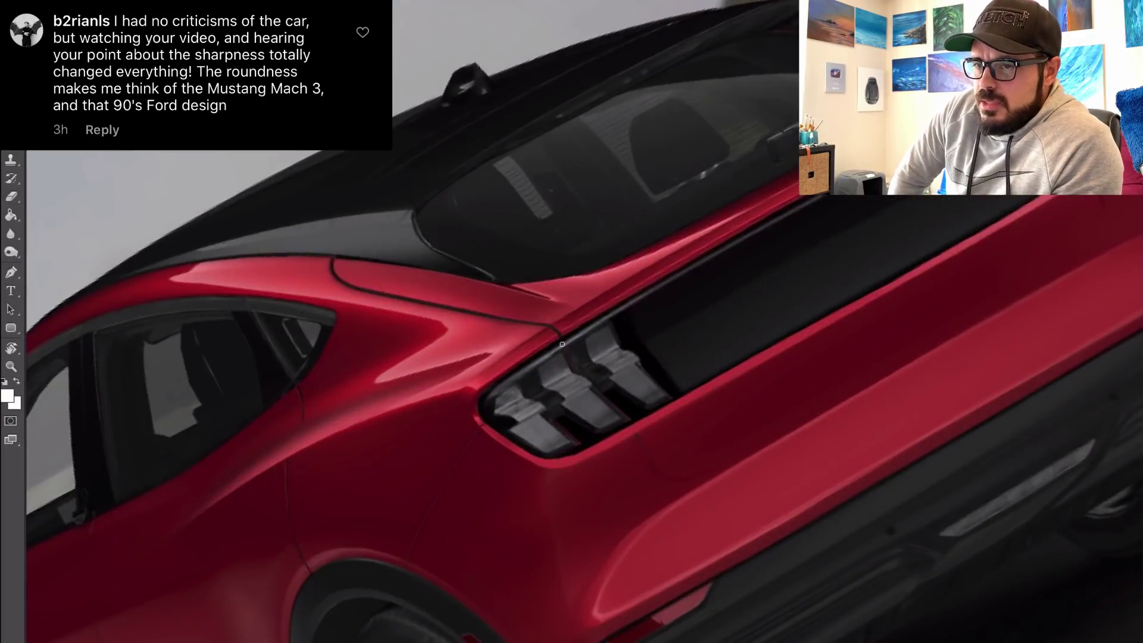
scroll(582, 333, "up", 2)
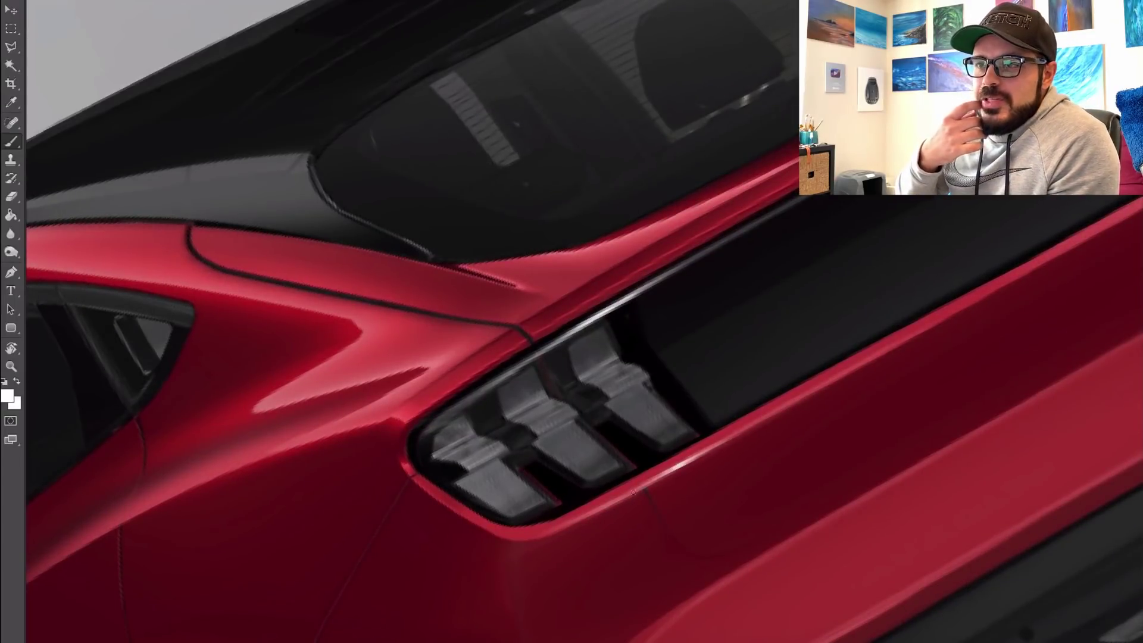
- Add a small white glint along the lower crease of the red bumper and review it on the whole car
scroll(633, 492, "down", 4)
scroll(741, 271, "up", 3)
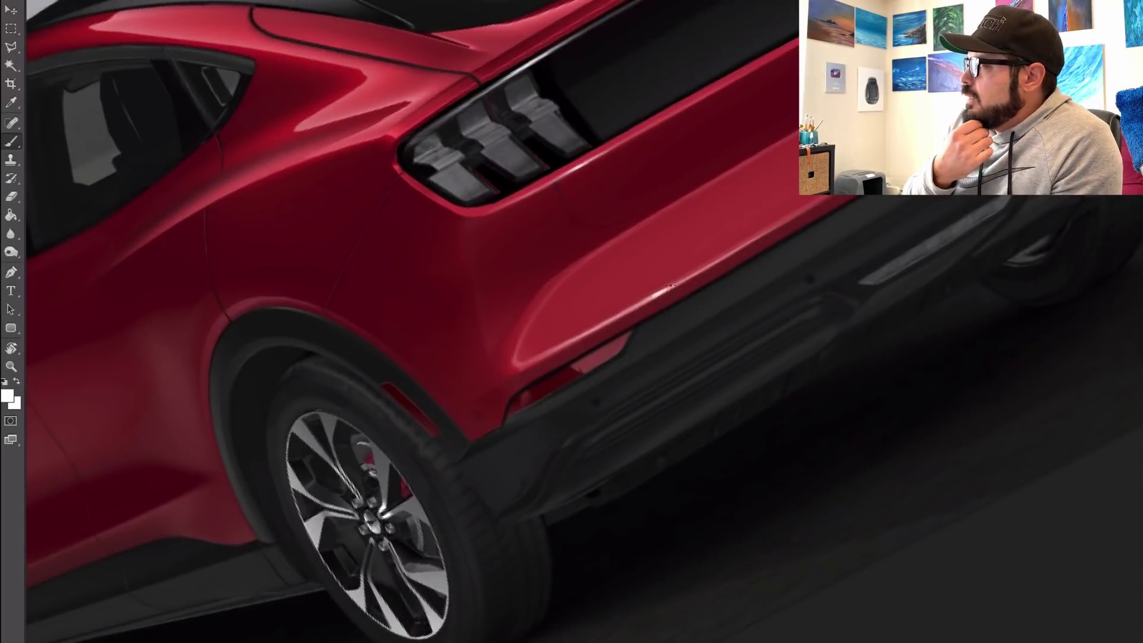
scroll(633, 305, "down", 5)
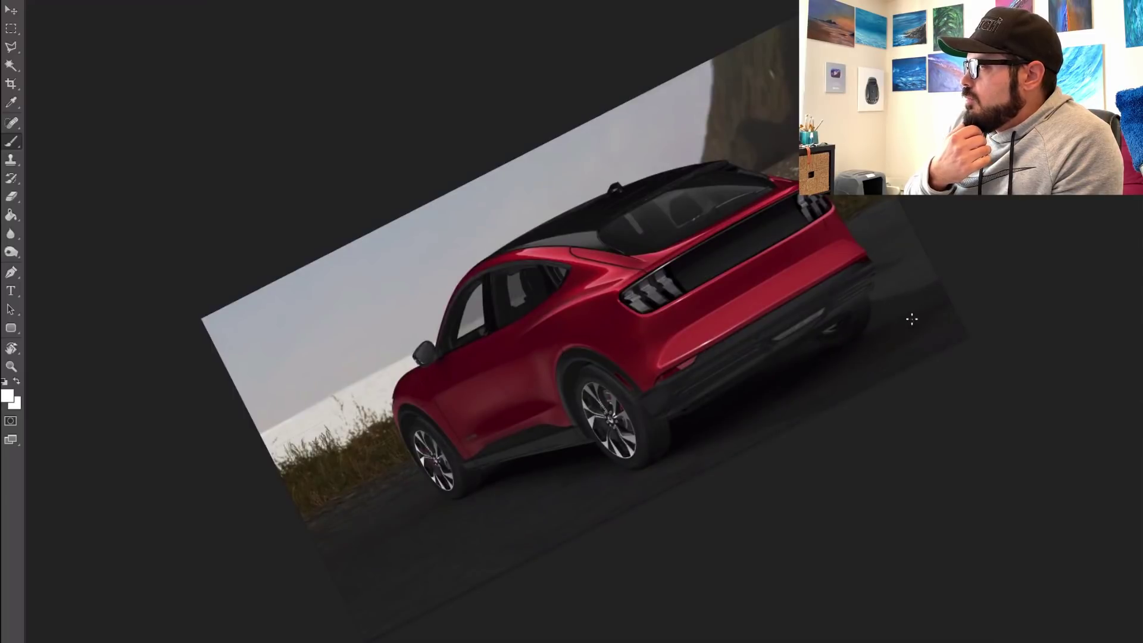
scroll(609, 284, "up", 5)
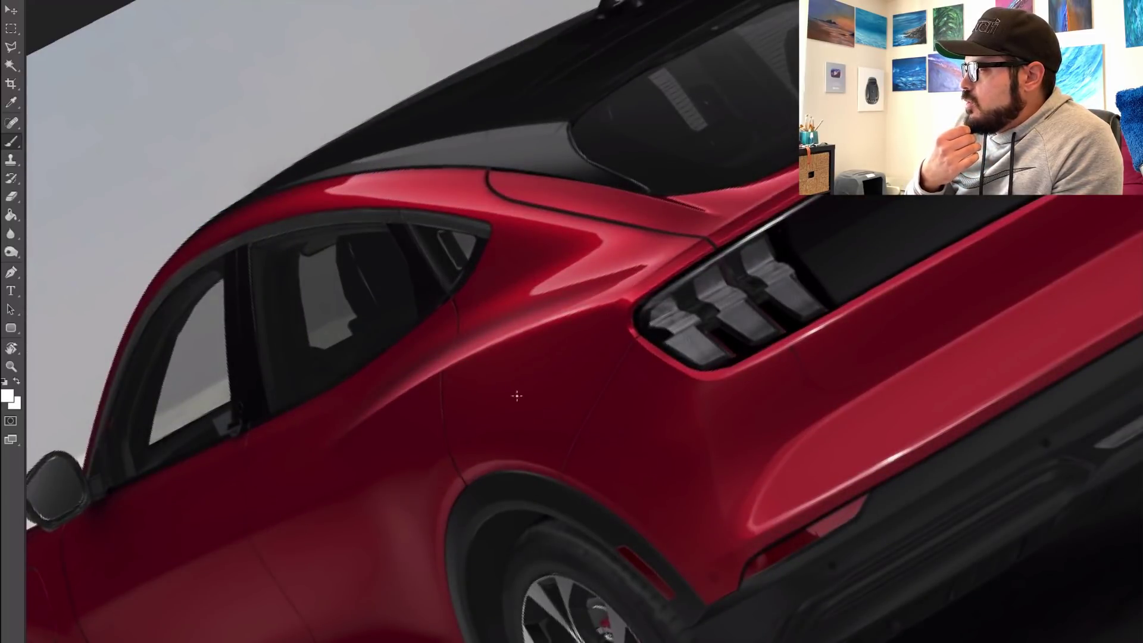
key("ctrl+0")
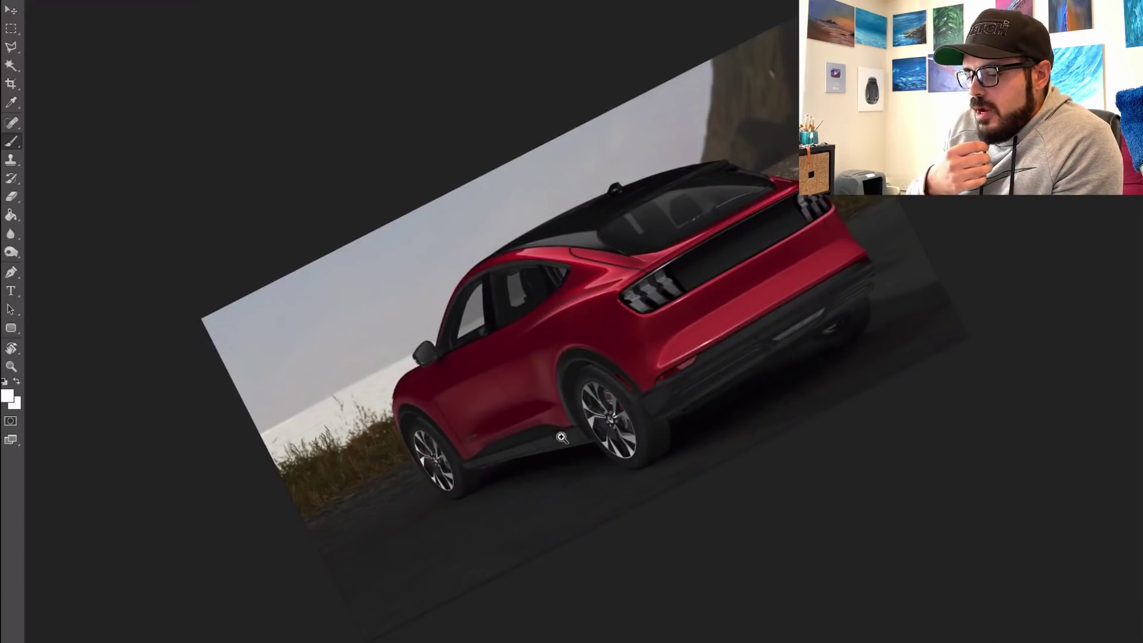
- Paint a light red highlight across the lower doors above the black sill, using reds sampled from the body and a larger brush
left_click_drag(536, 429, 595, 429)
left_click(536, 380, "alt")
left_click_drag(378, 454, 382, 454)
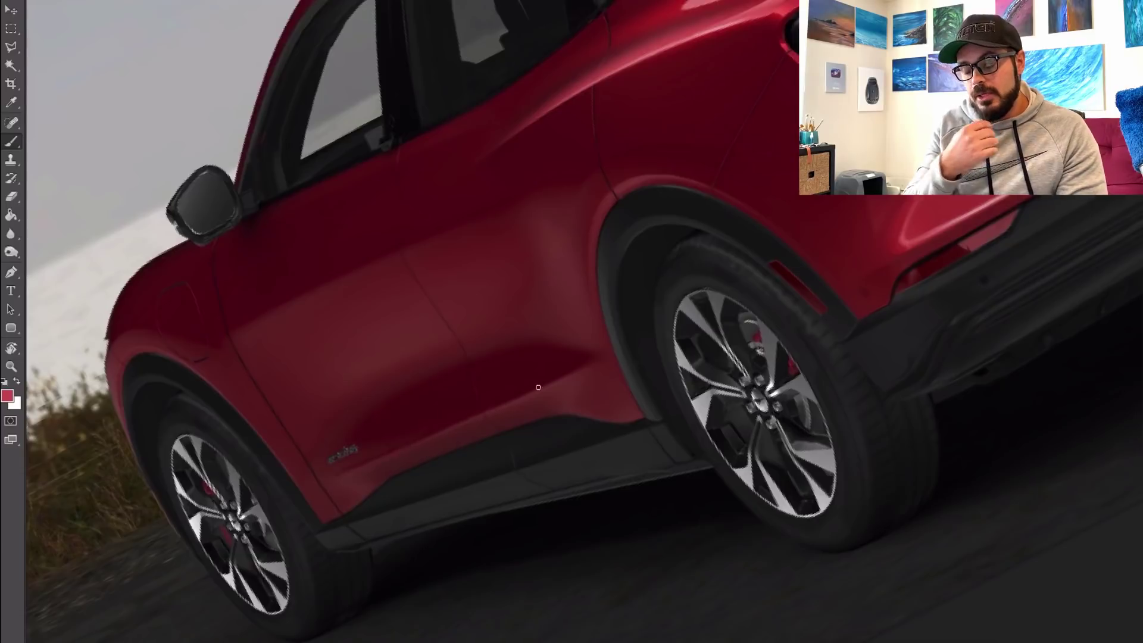
left_click(744, 19, "alt")
left_click_drag(400, 449, 606, 348)
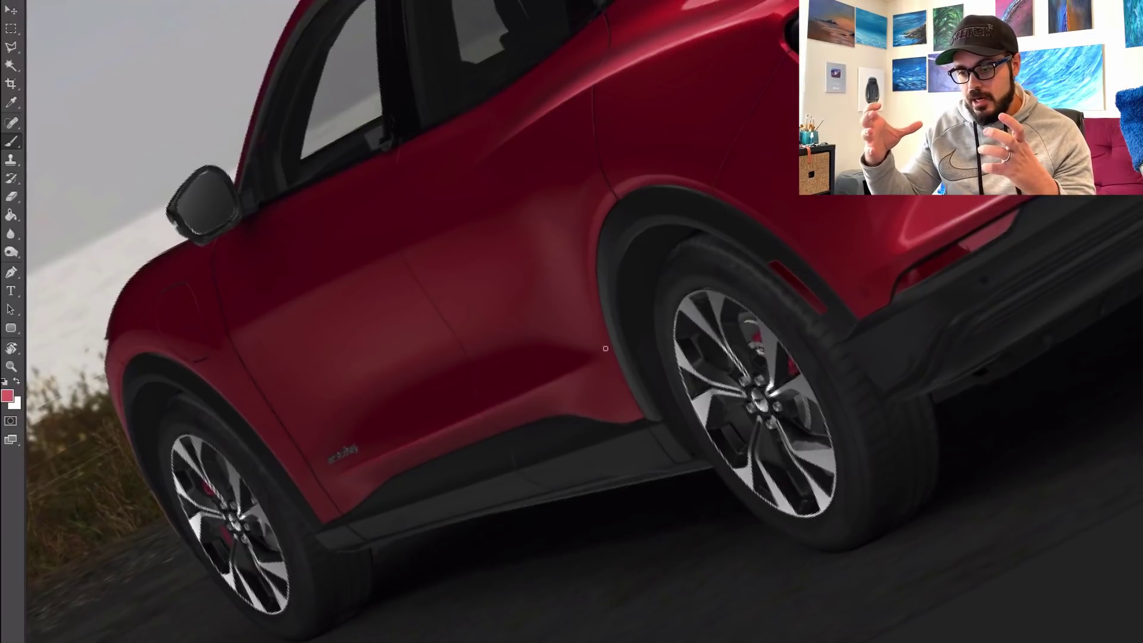
key("ctrl+0")
left_click_drag(605, 441, 649, 440)
left_click(573, 225, "alt")
right_click(482, 363)
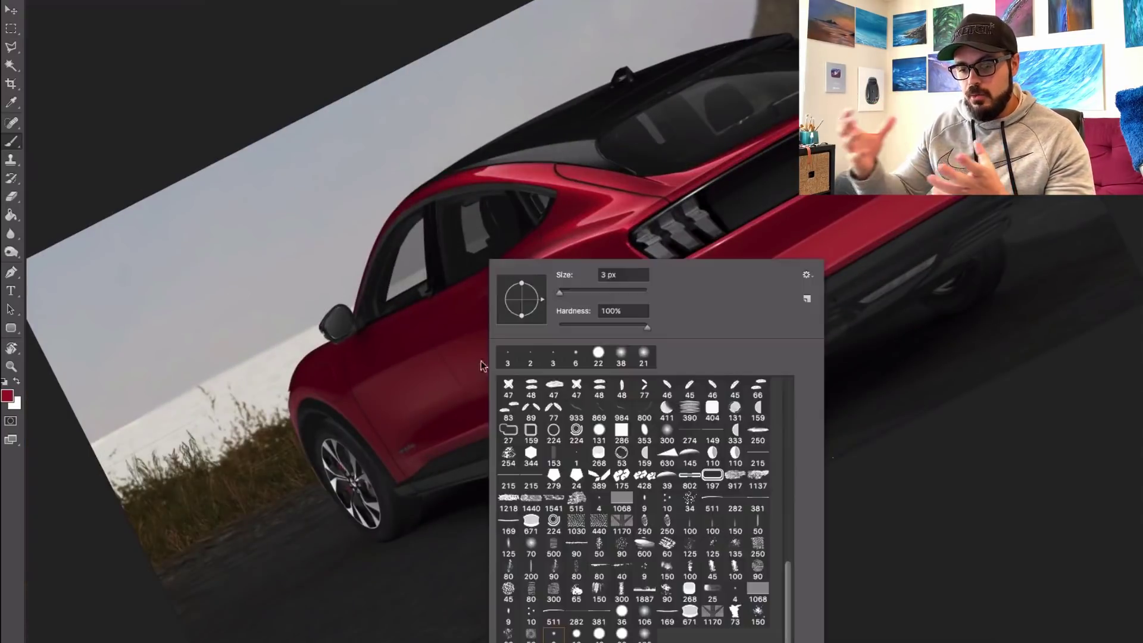
left_click_drag(560, 294, 572, 294)
key("Return")
left_click(530, 262, "alt")
mouse_move(420, 446)
left_mouse_down()
mouse_move(511, 374)
mouse_move(529, 414)
mouse_move(409, 466)
mouse_move(498, 445)
mouse_move(455, 468)
left_mouse_up()
- Erase the upper part of the lower door highlight with a larger eraser to leave a crisp crease
key("e")
left_click_drag(566, 368, 552, 387)
left_click_drag(400, 456, 413, 420)
right_click(470, 381)
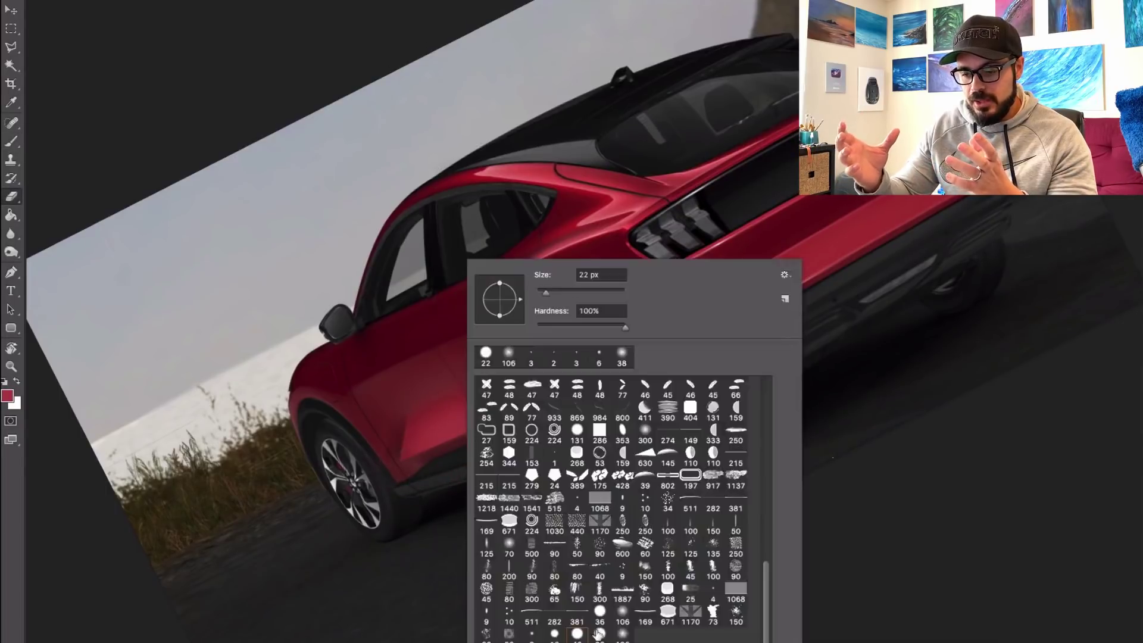
left_click_drag(545, 294, 555, 293)
key("Return")
mouse_move(411, 409)
left_mouse_down()
mouse_move(475, 388)
mouse_move(416, 411)
left_mouse_up()
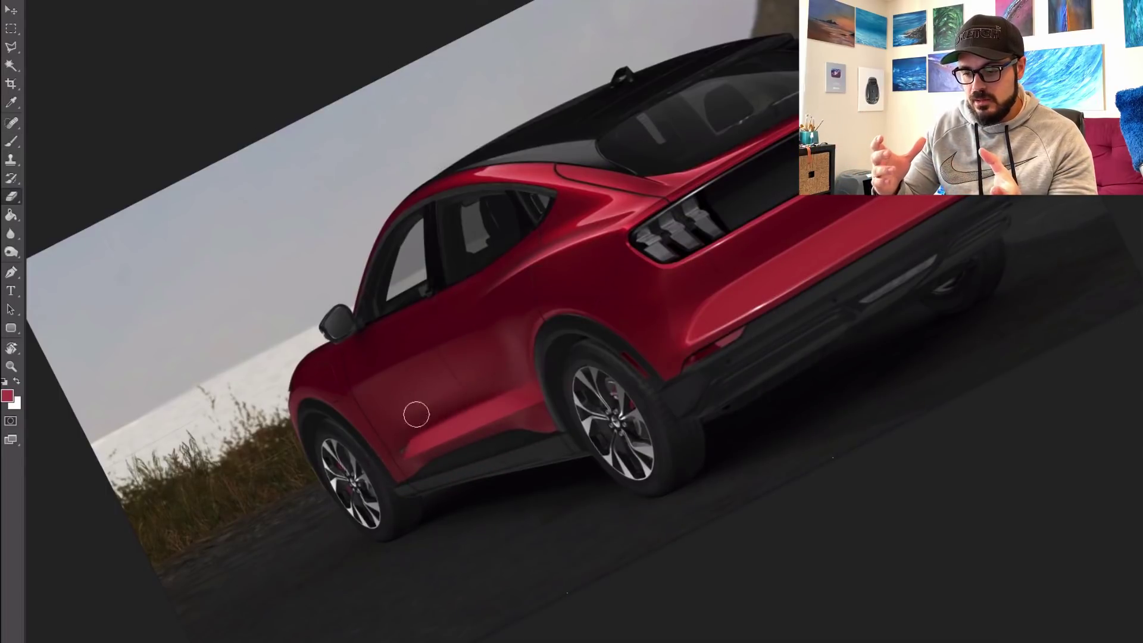
left_click_drag(541, 385, 506, 388)
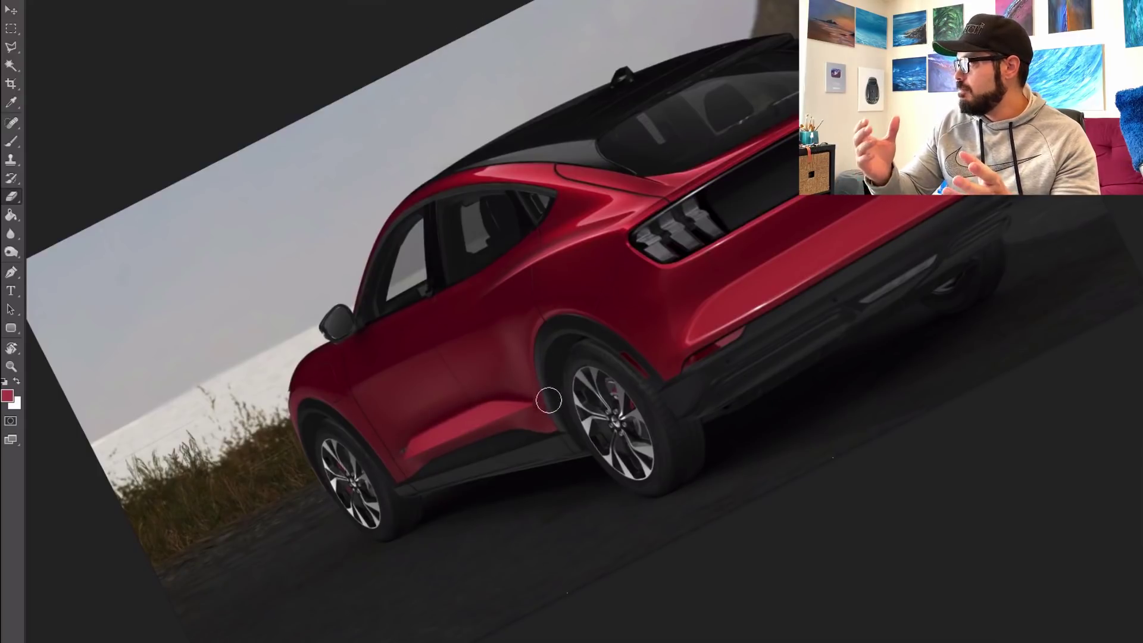
right_click(613, 404)
double_click(687, 357)
mouse_move(317, 474)
left_mouse_down()
mouse_move(722, 327)
mouse_move(152, 573)
left_mouse_up()
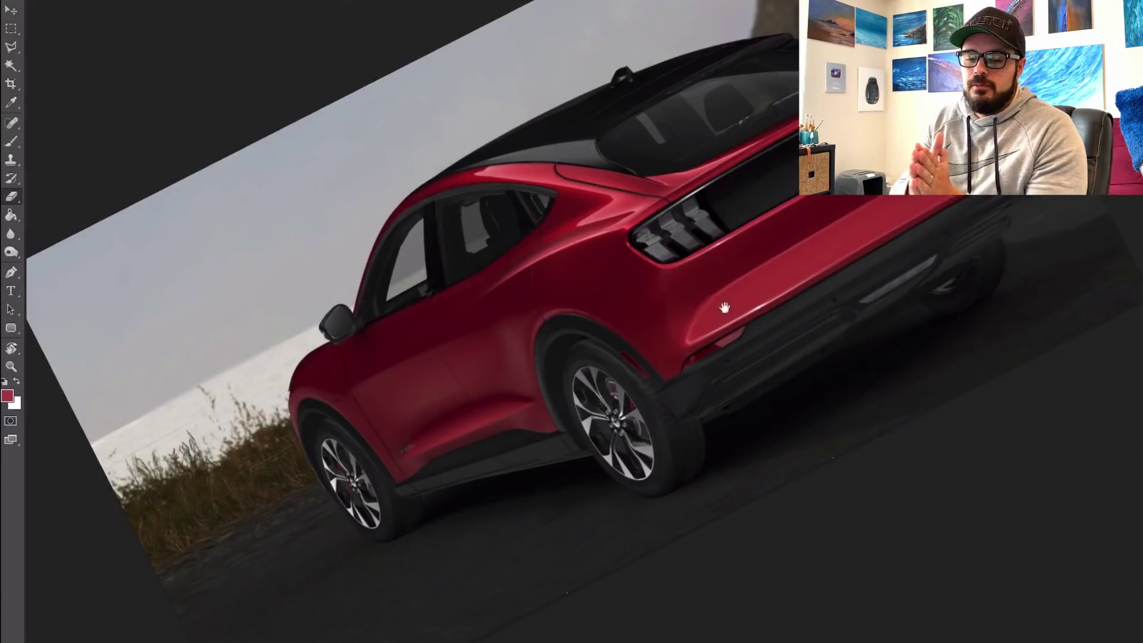
- Reset the canvas rotation and paint a broad soft red highlight along the beltline from the front fender to the rear door
left_click_drag(726, 294, 663, 327)
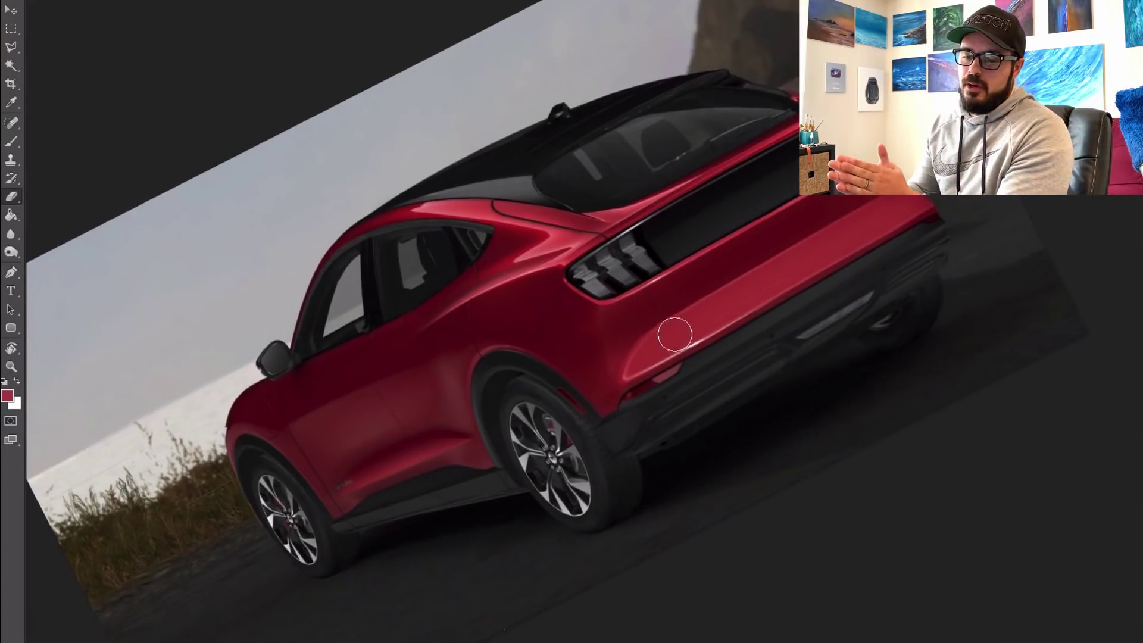
key("r")
left_click(788, 316)
key("Escape")
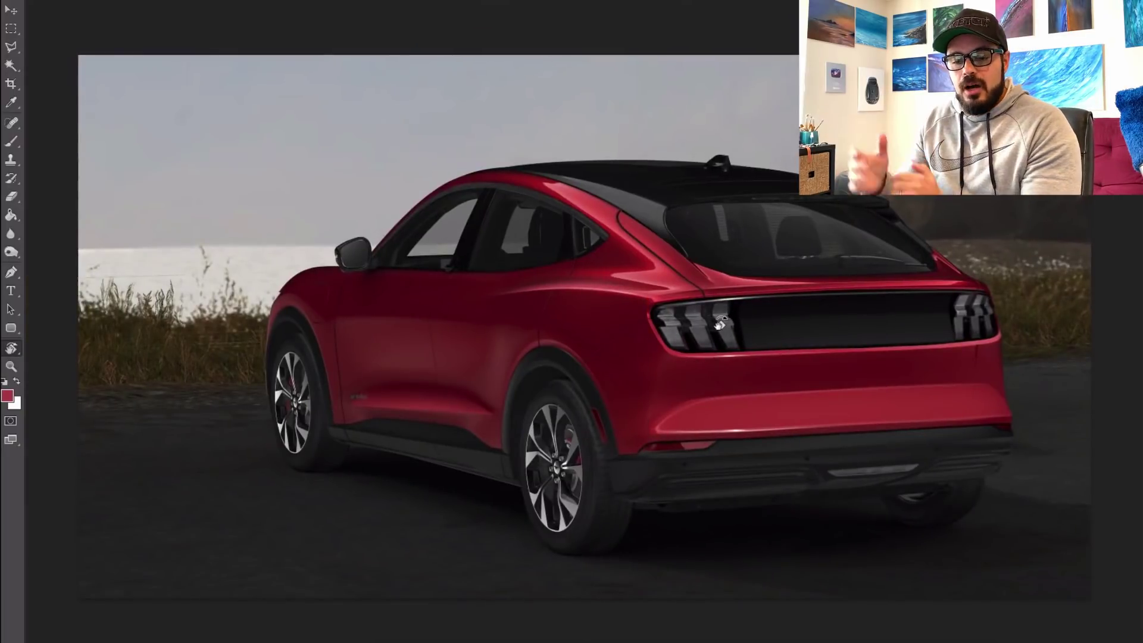
key("b")
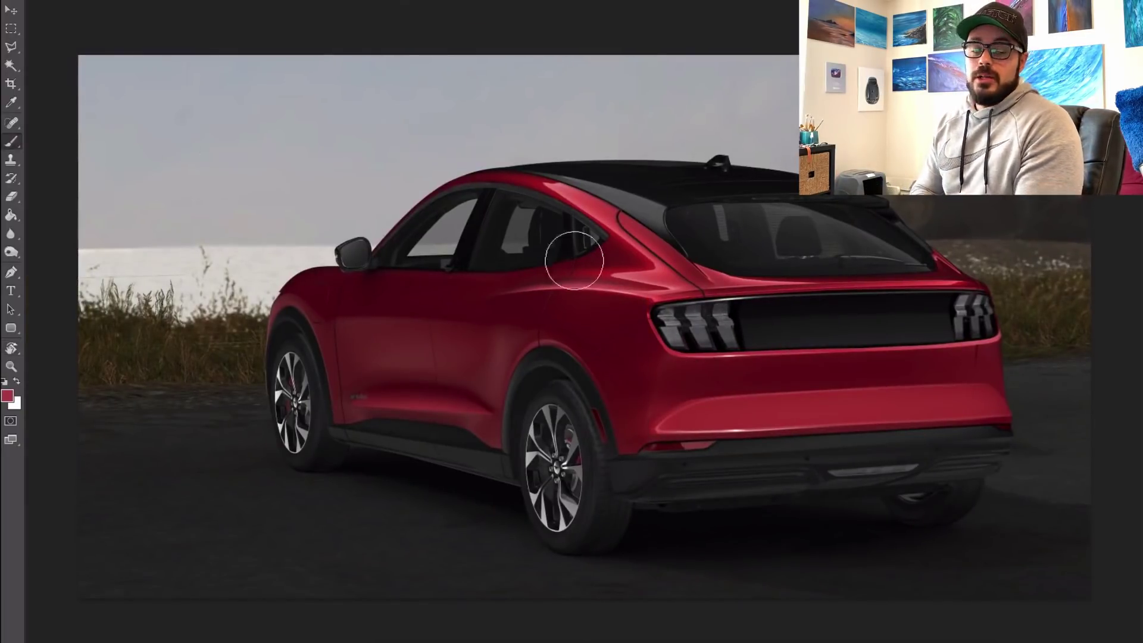
left_click_drag(275, 275, 567, 282)
scroll(319, 274, "up", 2)
left_click_drag(319, 274, 582, 347)
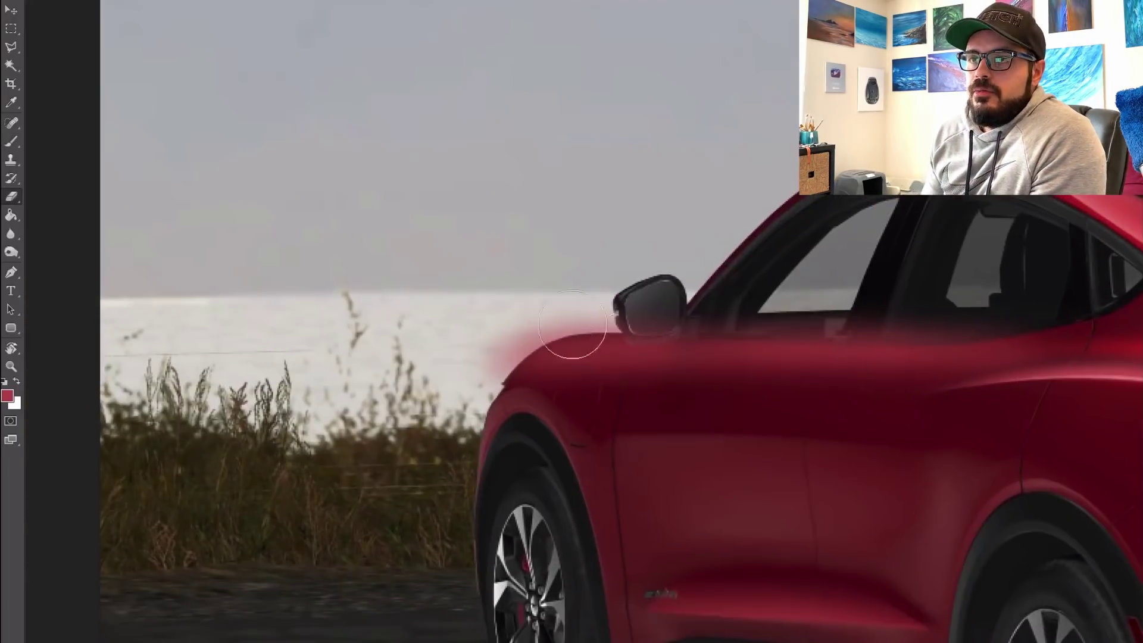
- Try to trim the beltline highlight around the front fender, mirror and doors with the eraser
key("e")
left_click_drag(544, 303, 500, 357)
right_click(690, 258)
left_click(768, 291)
left_click(629, 322)
mouse_move(629, 322)
left_mouse_down()
mouse_move(793, 315)
mouse_move(805, 328)
mouse_move(917, 328)
mouse_move(953, 303)
mouse_move(1002, 320)
mouse_move(946, 332)
left_mouse_up()
scroll(893, 352, "down", 3)
scroll(574, 304, "up", 3)
left_click_drag(574, 304, 623, 303)
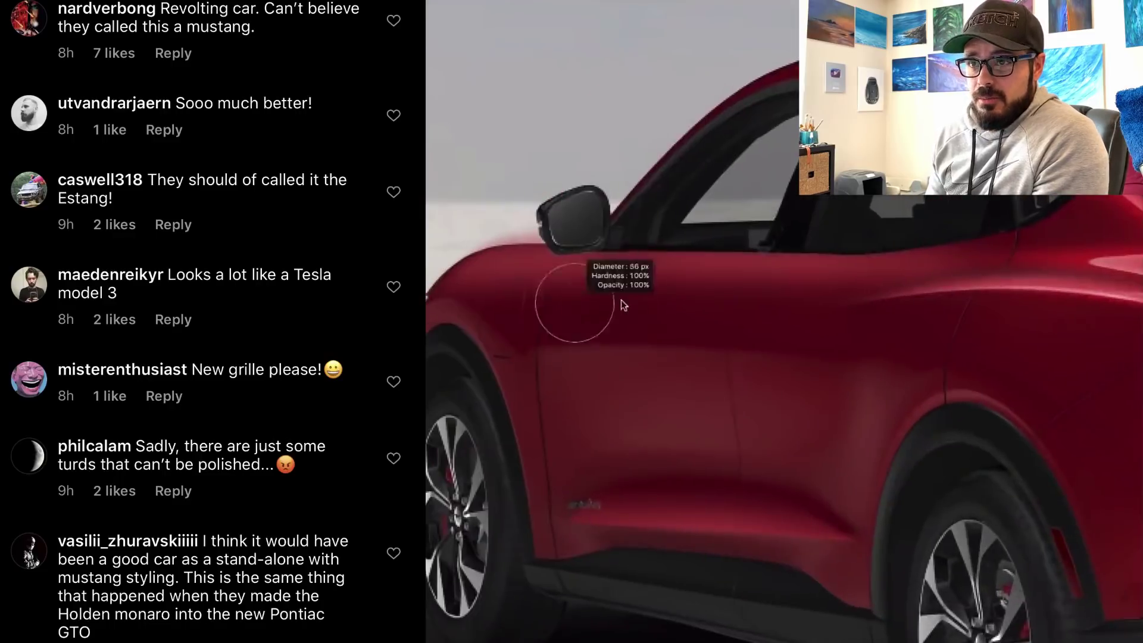
mouse_move(473, 303)
left_mouse_down()
mouse_move(931, 336)
mouse_move(964, 309)
mouse_move(1114, 297)
left_mouse_up()
- Undo the eraser strokes on the beltline highlight while keeping the painted red
key("ctrl+z")
key("ctrl+alt+z")
key("ctrl+alt+z")
key("ctrl+alt+z")
key("ctrl+alt+z")
key("ctrl+alt+z")
key("ctrl+alt+z")
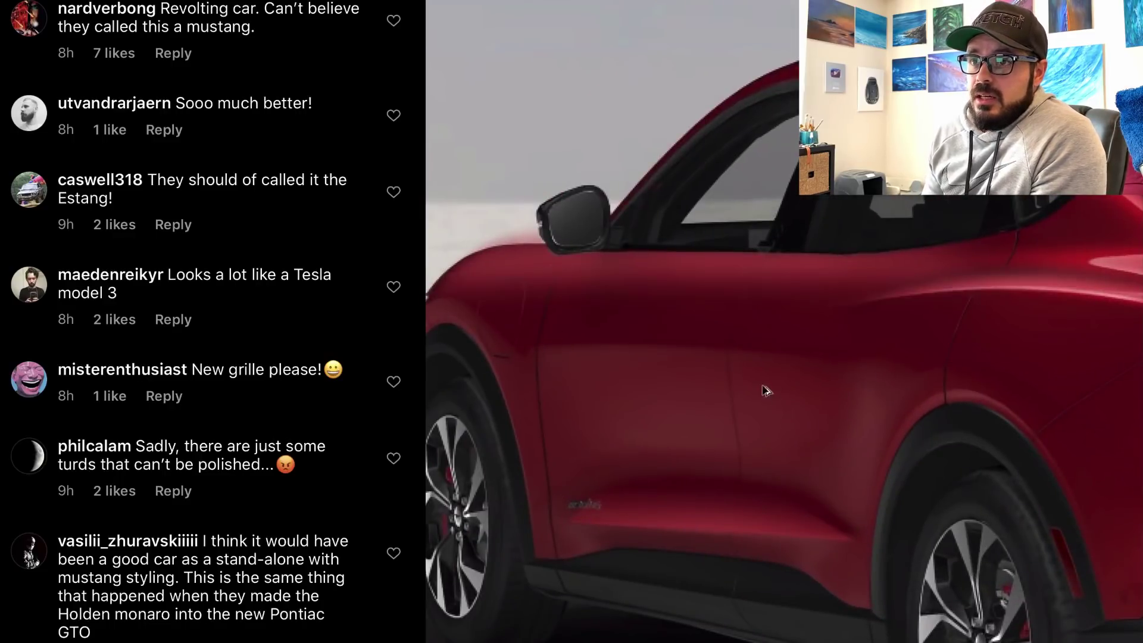
key("ctrl+alt+z")
key("ctrl+alt+z")
key("ctrl+shift+z")
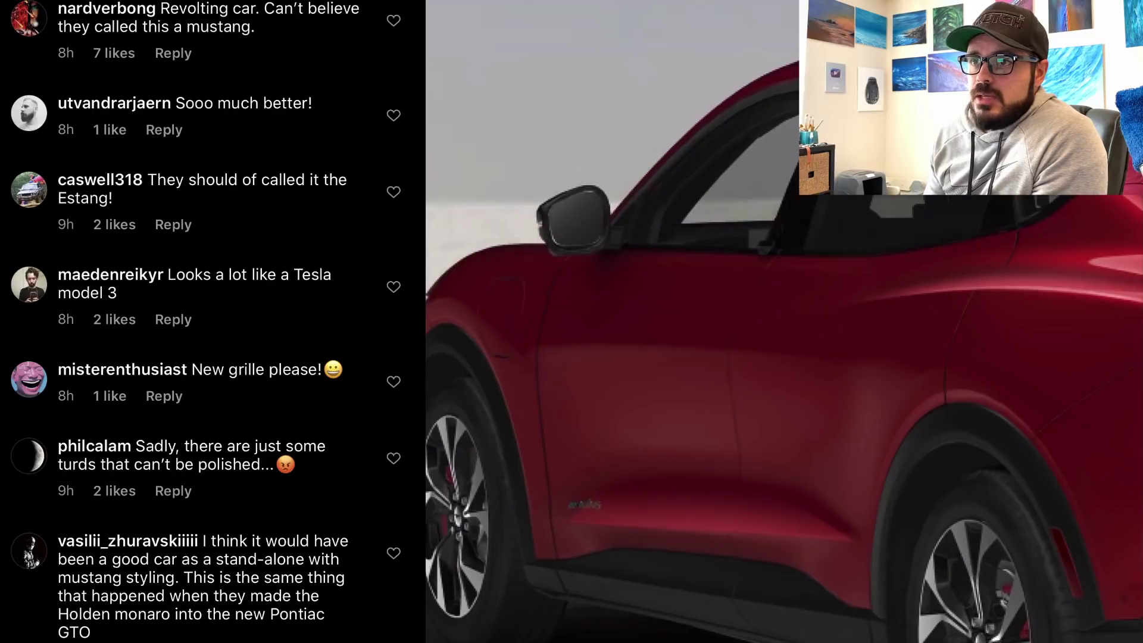
- Erase the underside of the beltline highlight with a large hard eraser to form a crisp lower edge, redoing one stroke
mouse_move(471, 291)
left_mouse_down()
mouse_move(546, 244)
mouse_move(914, 278)
left_mouse_up()
mouse_move(914, 279)
left_mouse_down()
mouse_move(488, 303)
mouse_move(474, 320)
mouse_move(650, 309)
mouse_move(1061, 340)
left_mouse_up()
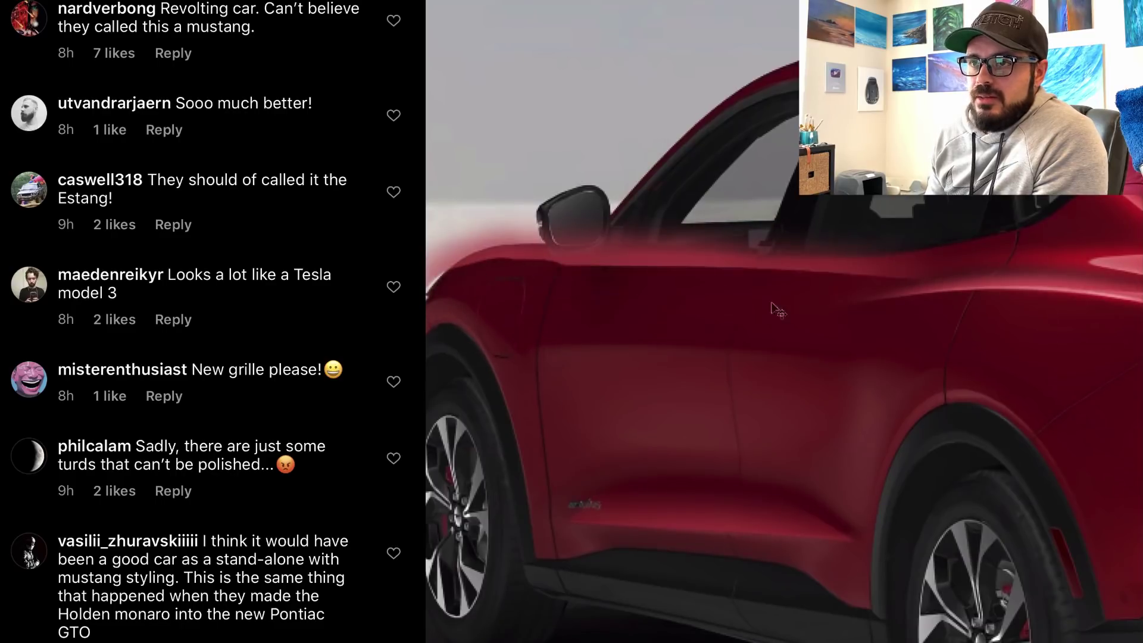
key("ctrl+z")
left_click_drag(434, 298, 1017, 340)
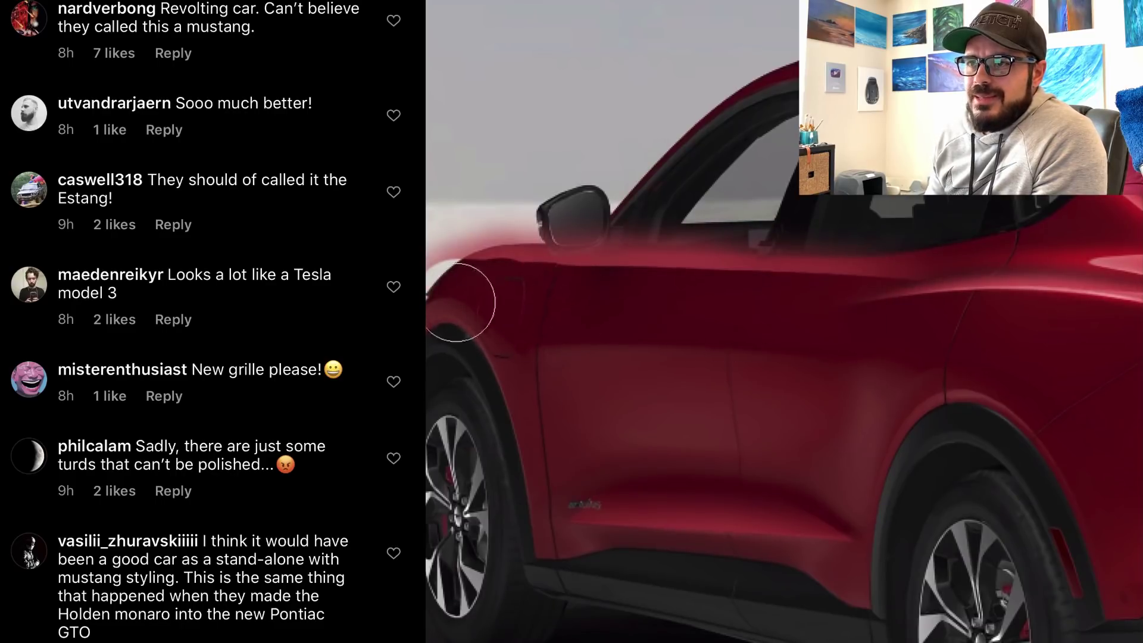
left_click_drag(459, 303, 899, 324)
- Clean the red overspray off the side windows, mirror and background above the beltline with a smaller soft eraser
key("[")
key("[")
key("[")
mouse_move(558, 212)
left_mouse_down()
mouse_move(561, 228)
mouse_move(581, 234)
mouse_move(926, 231)
left_mouse_up()
right_click(780, 321)
left_click(873, 291)
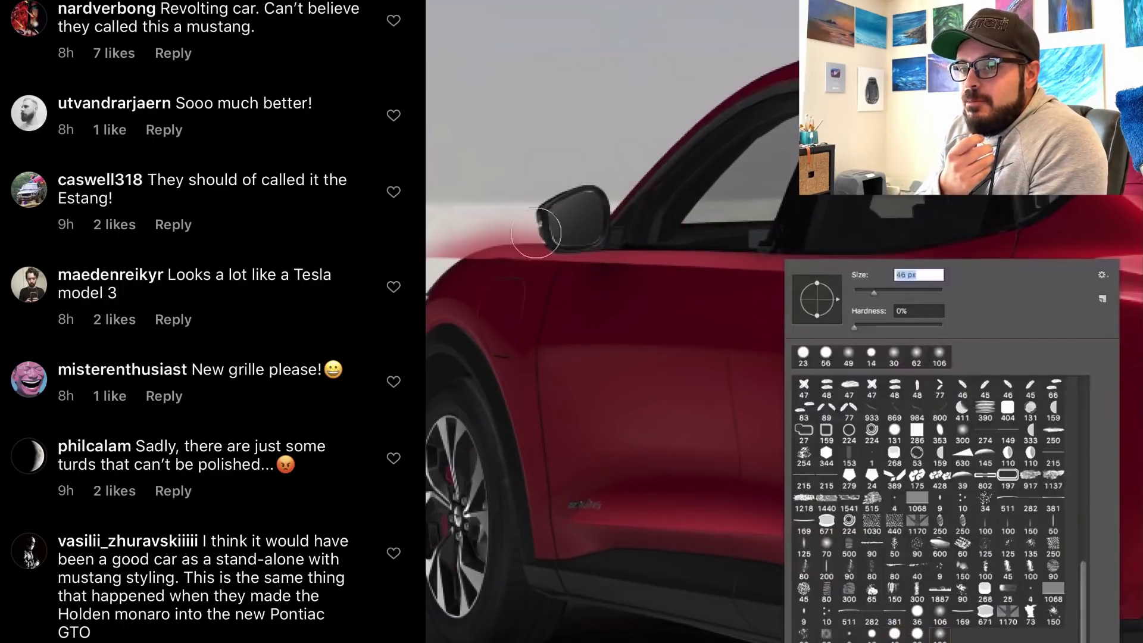
mouse_move(452, 233)
left_mouse_down()
mouse_move(650, 229)
mouse_move(993, 282)
left_mouse_up()
key("ctrl+0")
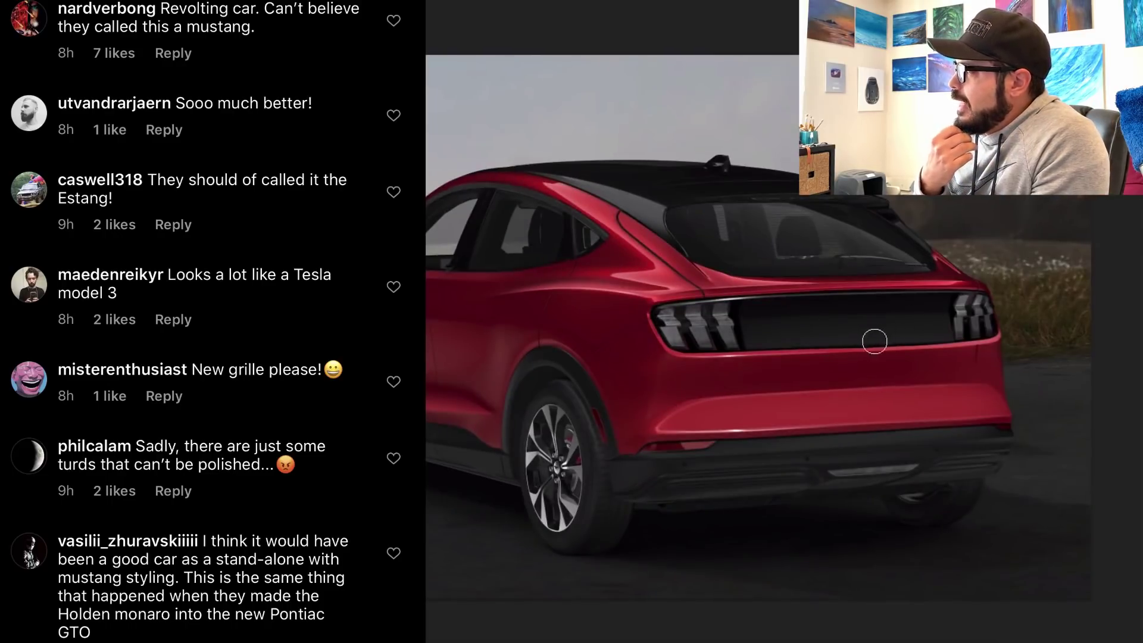
- Touch up the body side with dark red sampled from the door, and refine it with a larger eraser on the rotated canvas
key("b")
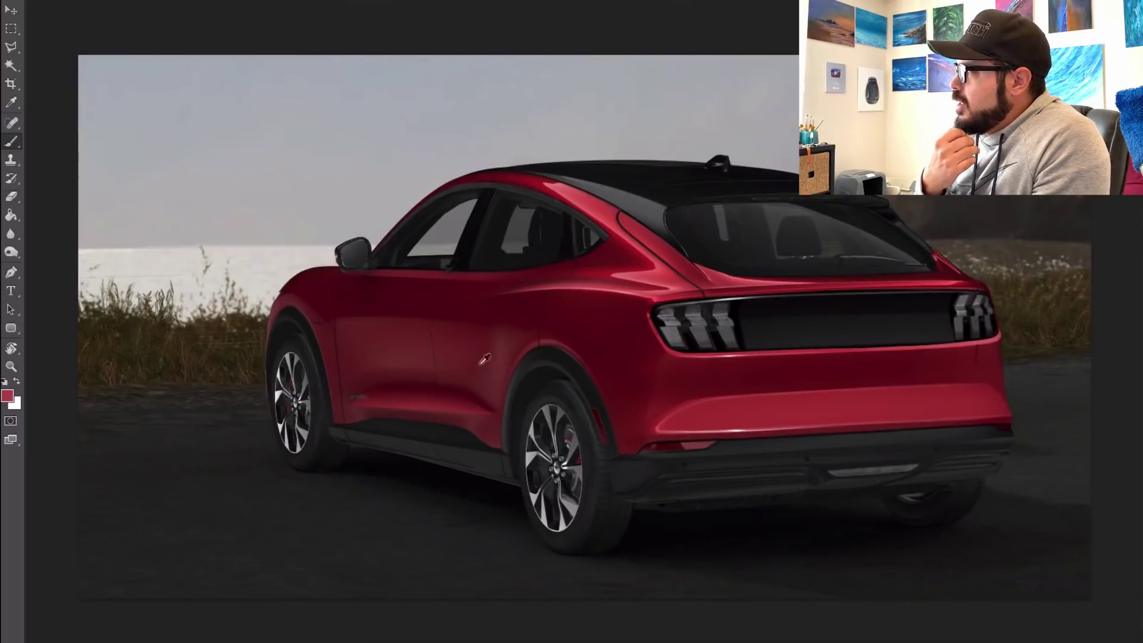
left_click(455, 337, "alt")
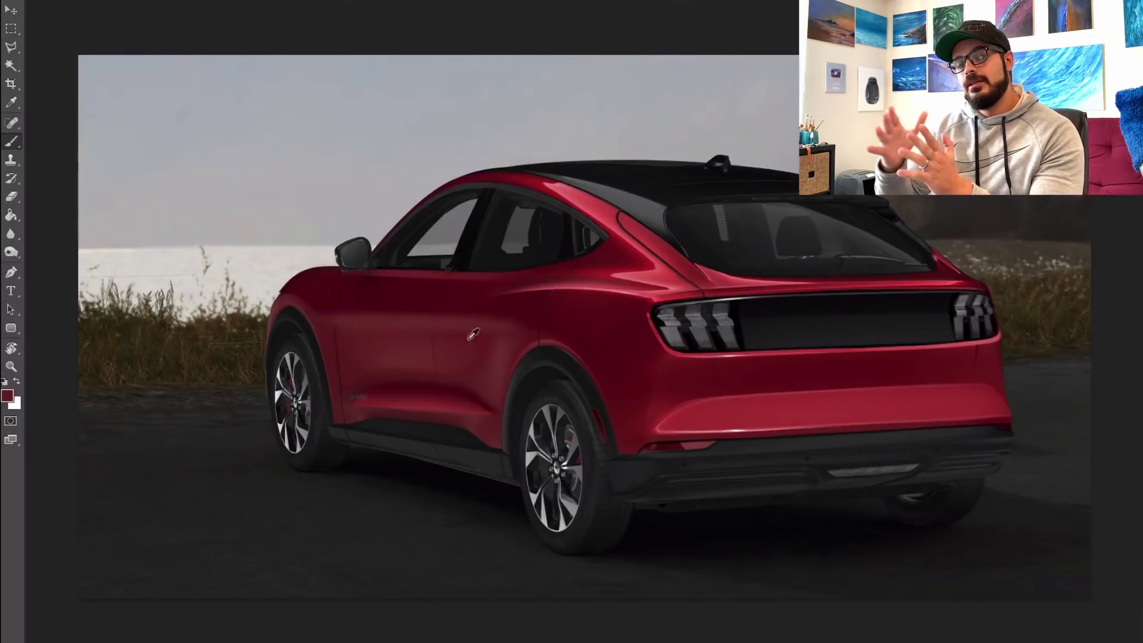
key("e")
right_click(600, 351)
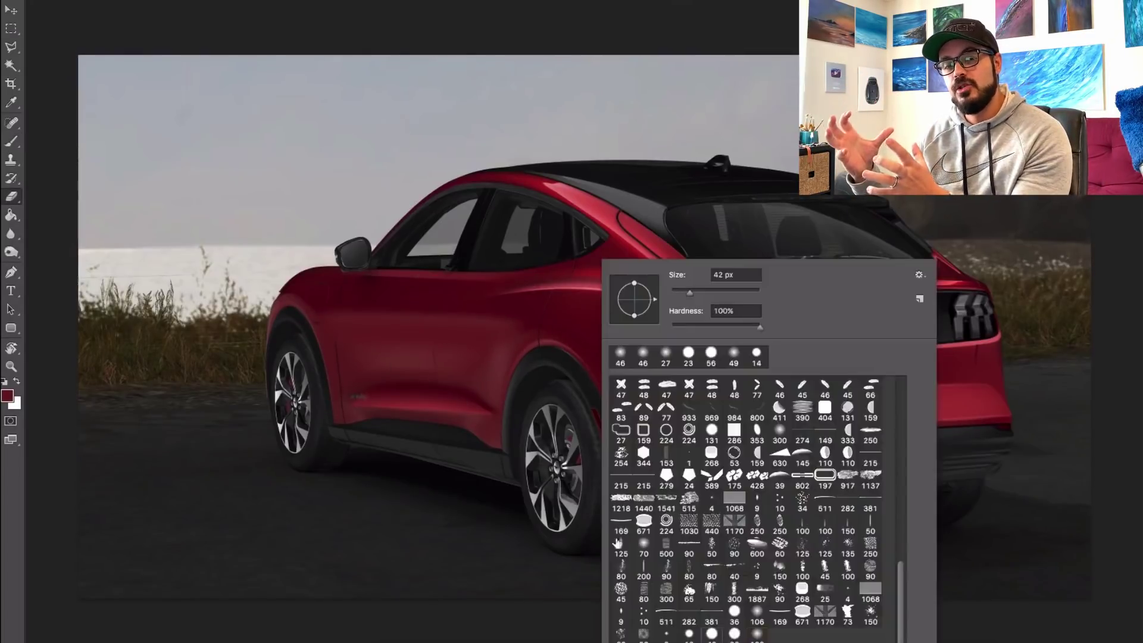
key("r")
left_click_drag(421, 408, 462, 459)
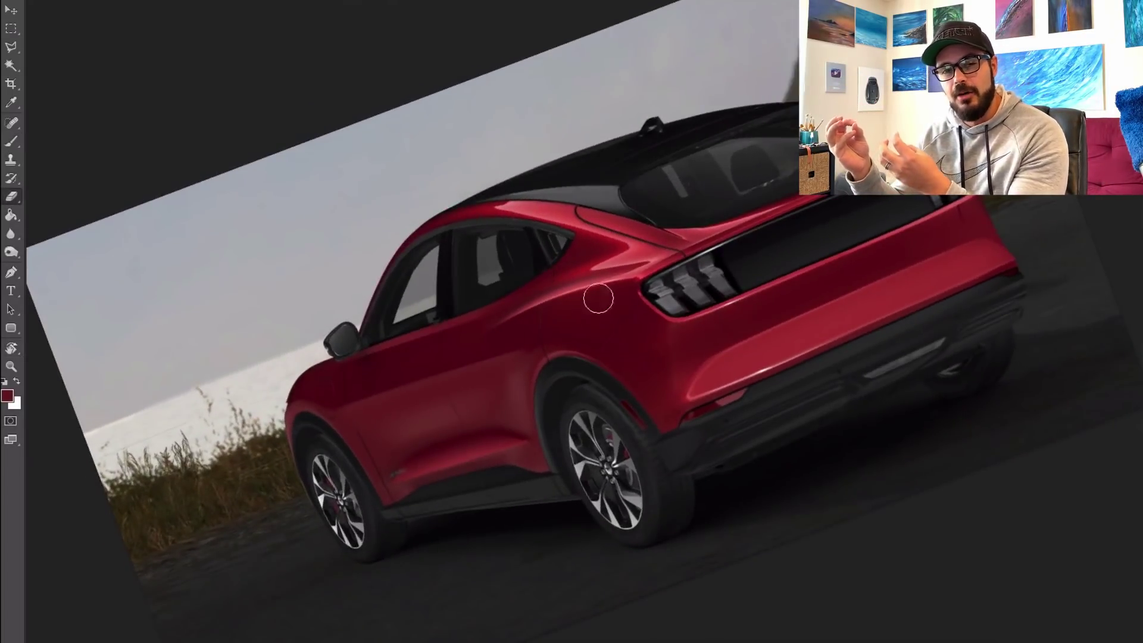
right_click(566, 327)
left_click(760, 635)
key("Return")
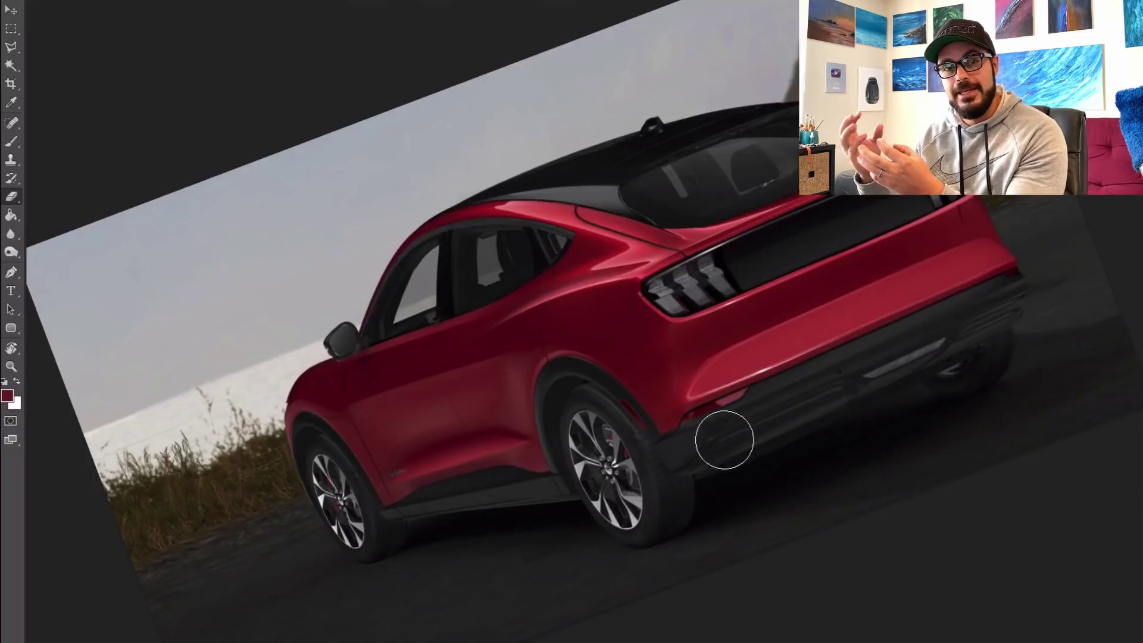
- Reset the canvas rotation and retouch the dark edges around the taillights and rear panel with a 1 px hard black brush
key("r")
key("Escape")
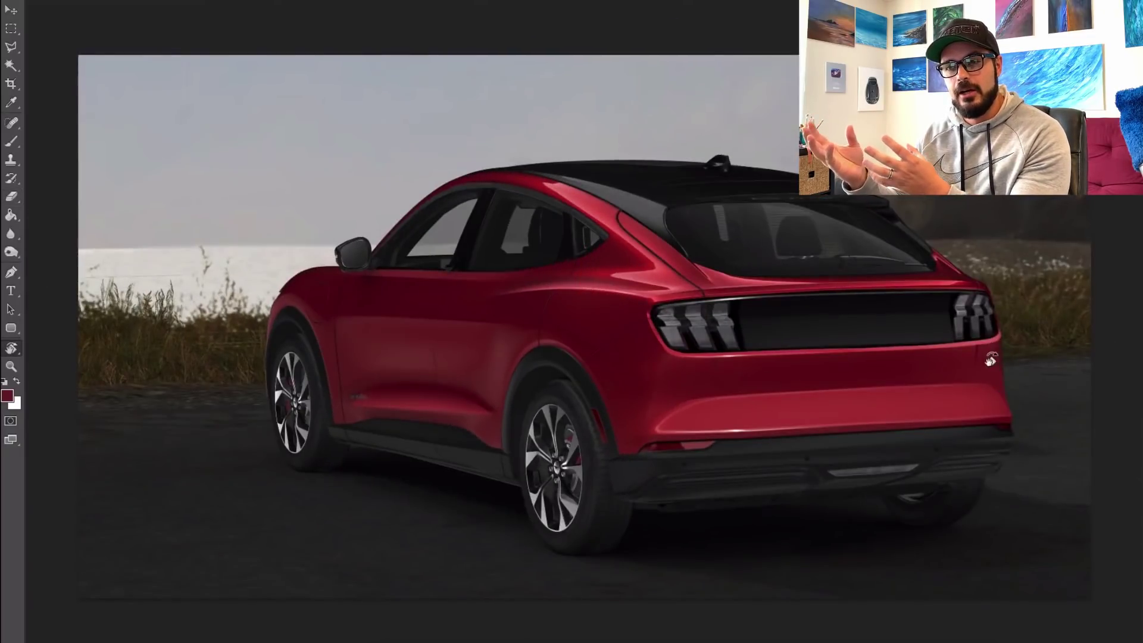
key("b")
key("d")
left_click_drag(781, 372, 852, 357)
right_click(858, 259)
key("Escape")
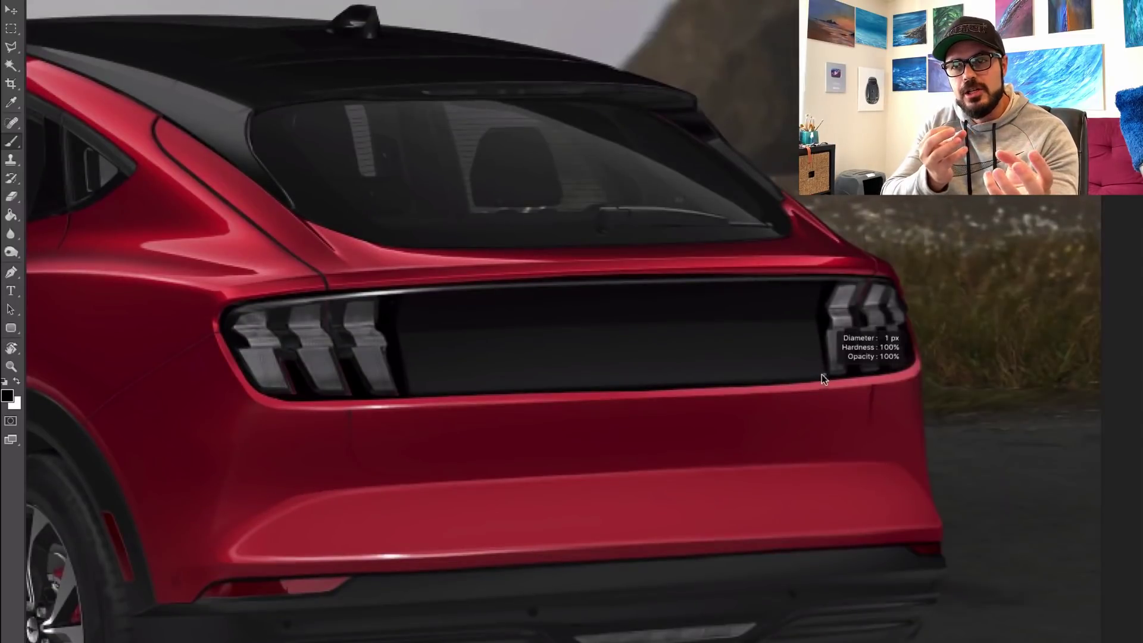
left_click_drag(792, 379, 1061, 365)
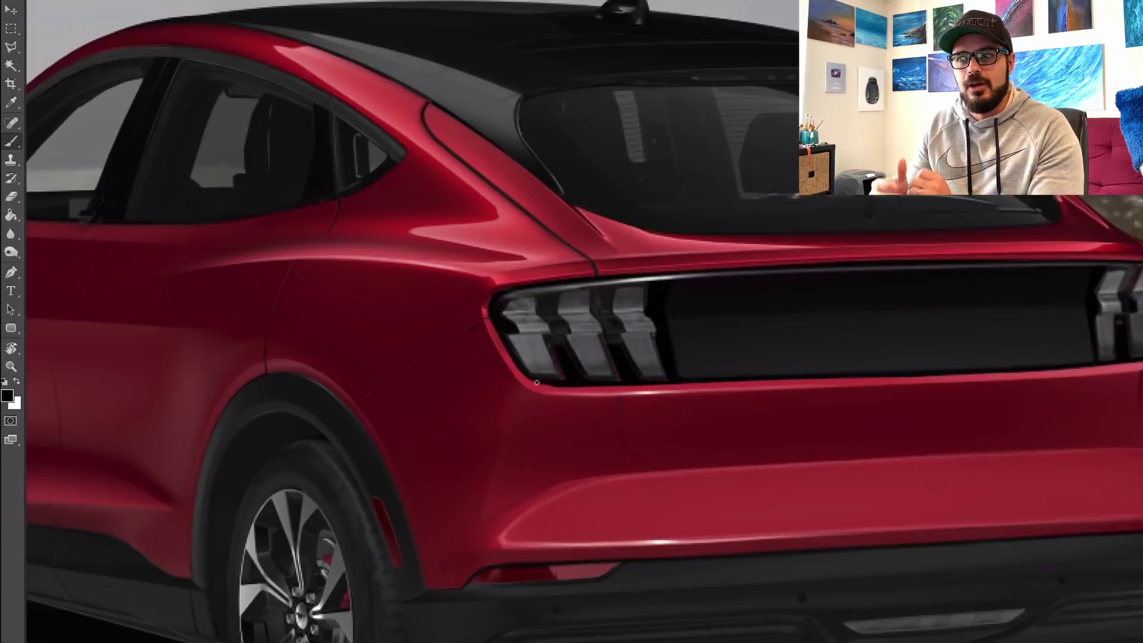
key("ctrl+0")
left_click_drag(693, 363, 756, 363)
key("r")
left_click_drag(738, 453, 393, 360)
key("r")
left_click_drag(476, 405, 834, 431)
key("ctrl+0")
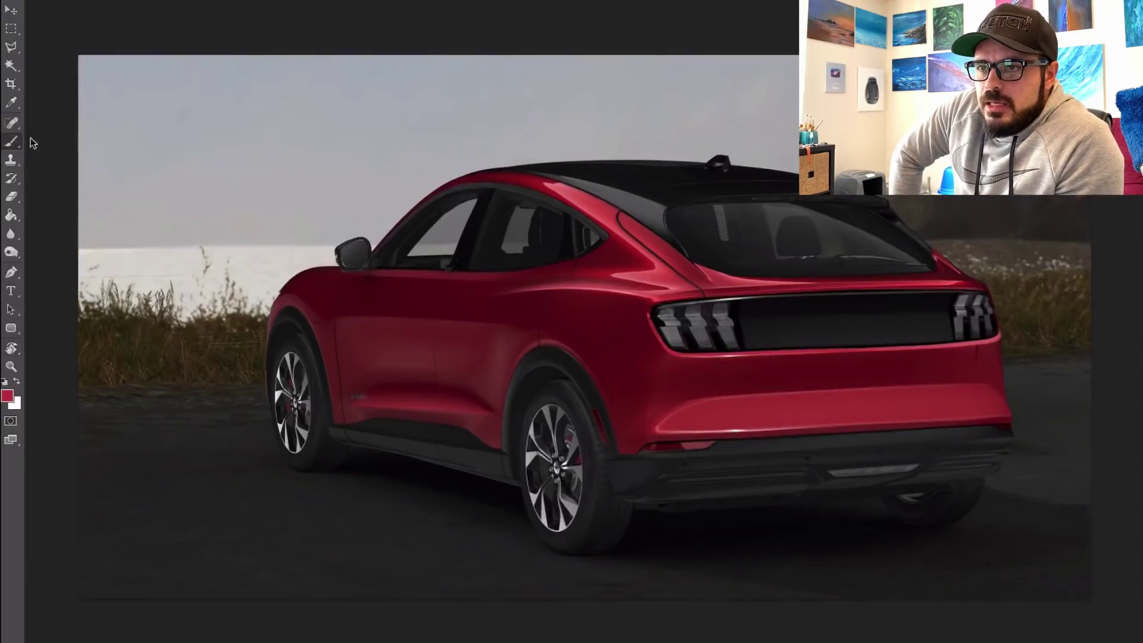
- Start a pen path at the seam below the left taillight, running down and curving toward the middle of the tailgate
scroll(814, 396, "up", 5)
left_click_drag(814, 397, 402, 415)
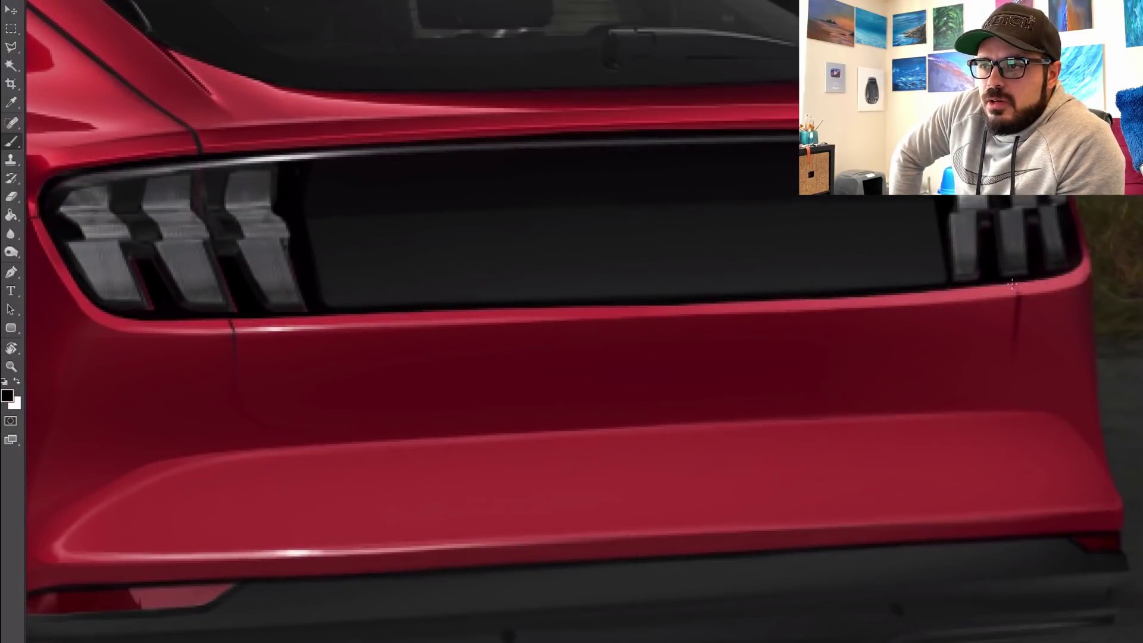
left_click(861, 480, "ctrl+alt")
key("p")
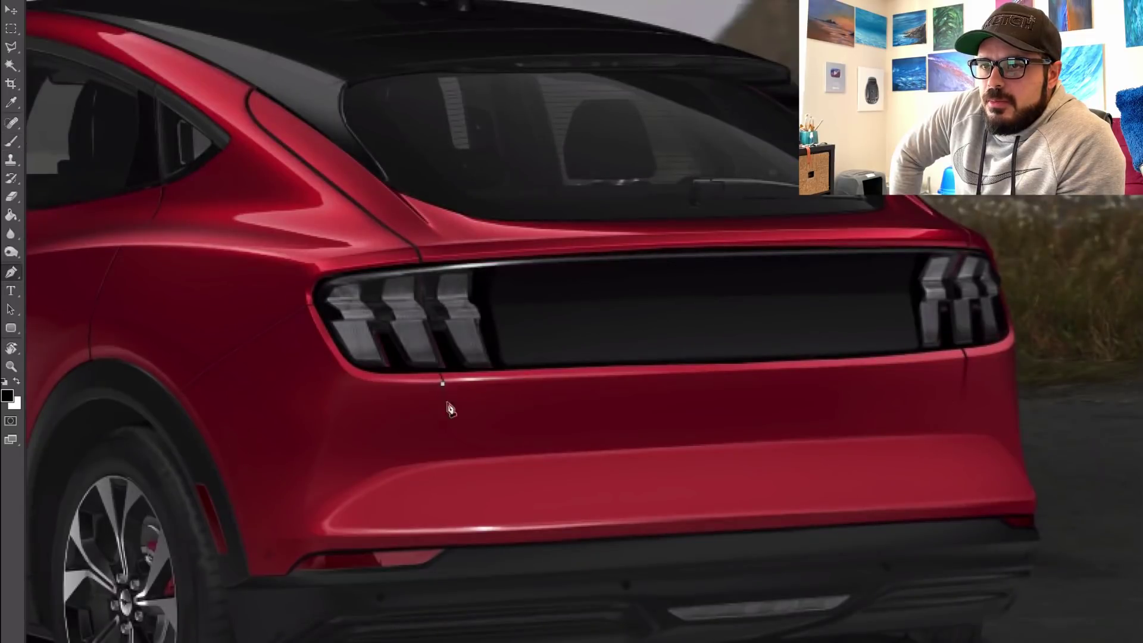
scroll(445, 405, "up", 2)
left_click(438, 355)
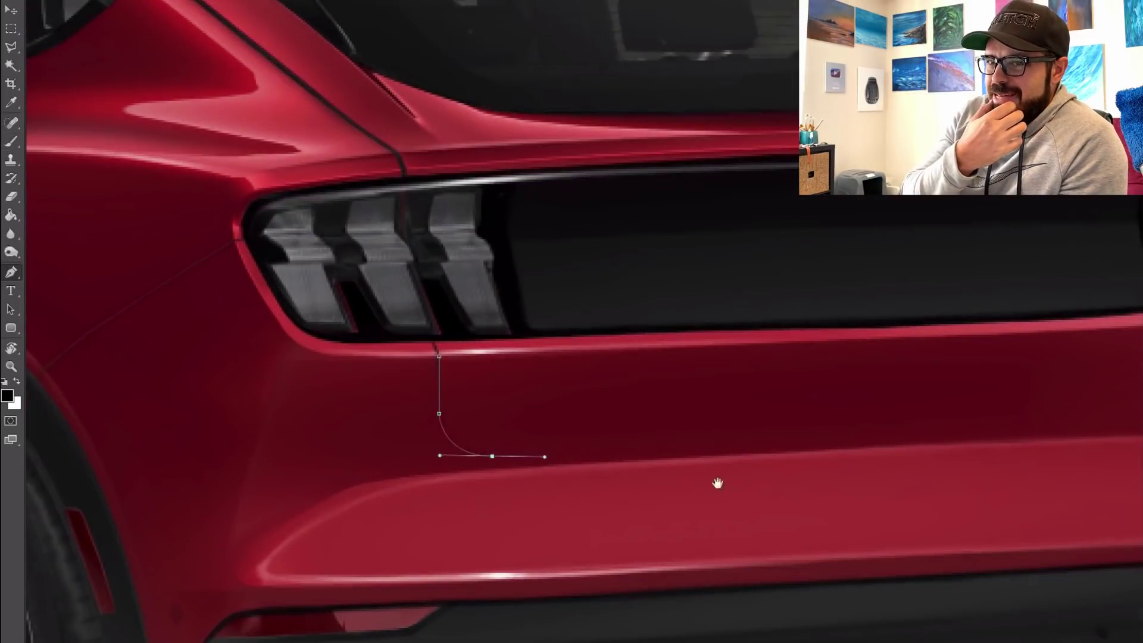
- Extend the path across the tailgate just above the bumper crease and curve it up to the right taillight, redoing misplaced points
left_click_drag(717, 483, 658, 565)
key("ctrl+minus")
left_click(943, 445)
key("ctrl+z")
left_click_drag(938, 444, 970, 367)
key("ctrl+z")
scroll(971, 419, "up", 2)
left_click(966, 347)
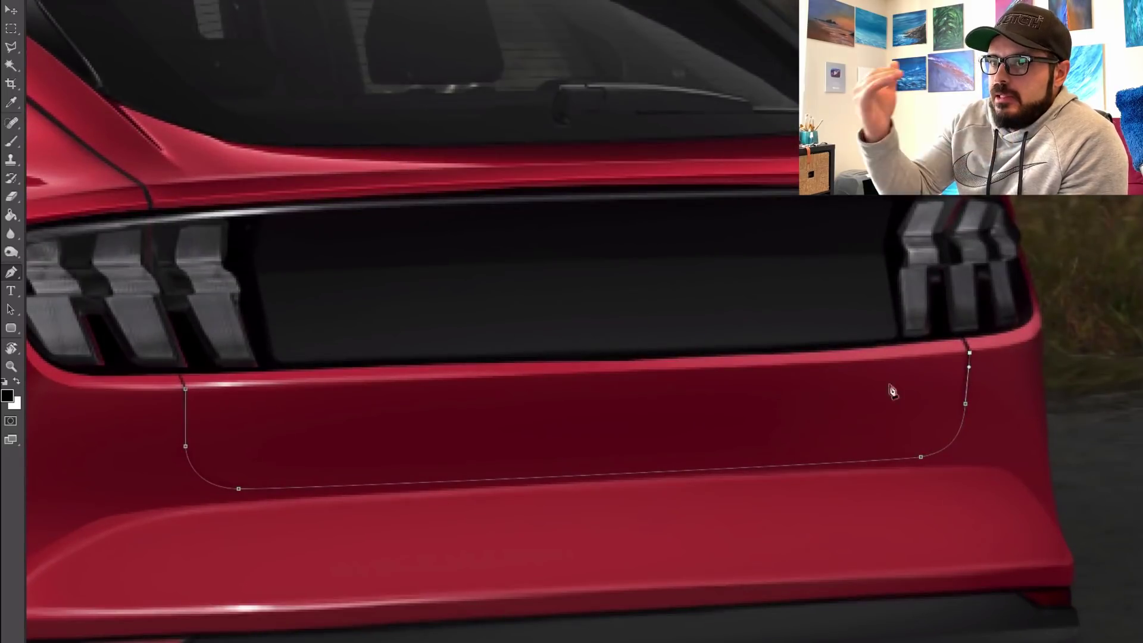
- Stroke the path in black as a thin tailgate shut line and clear the path
key("ctrl+0")
right_click(895, 351)
left_click(948, 451)
key("Return")
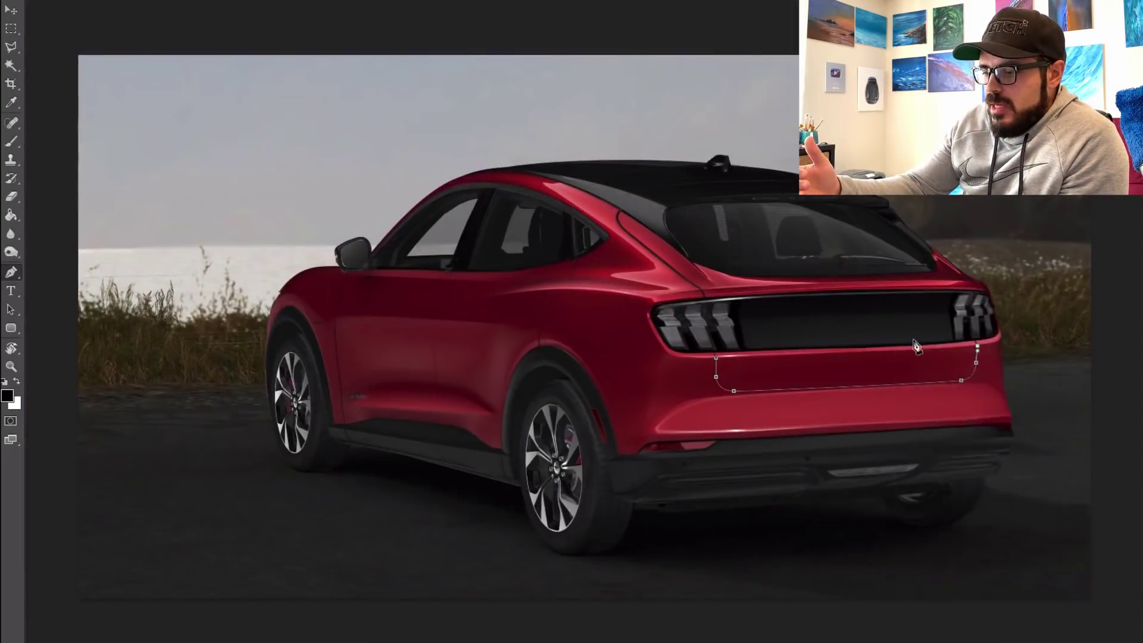
key("Return")
key("e")
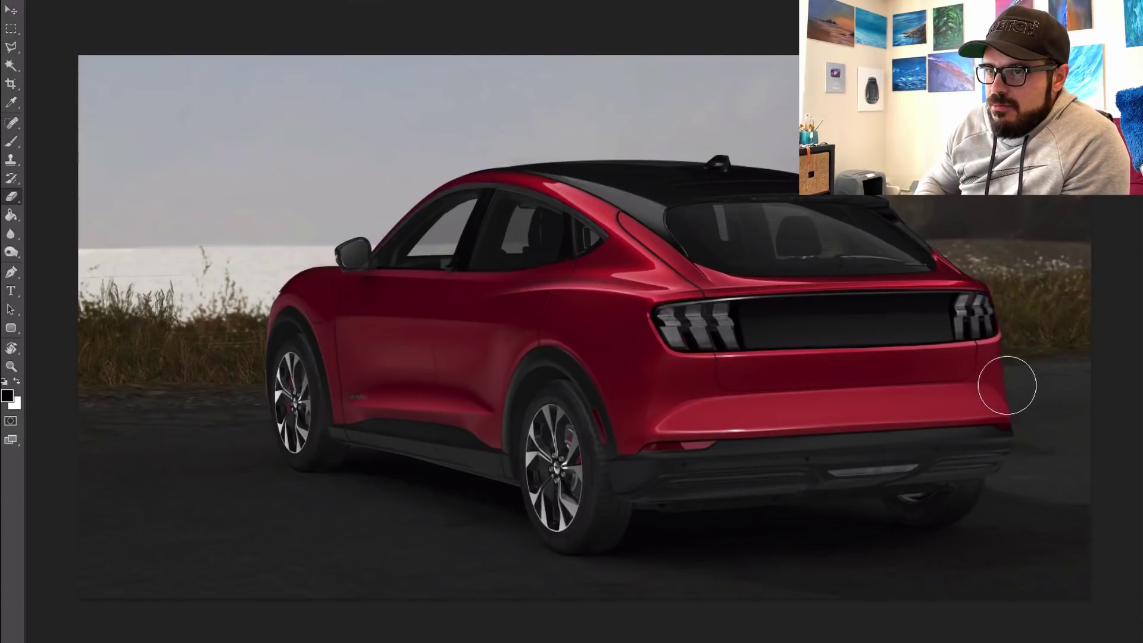
key("b")
left_click(915, 360, "alt")
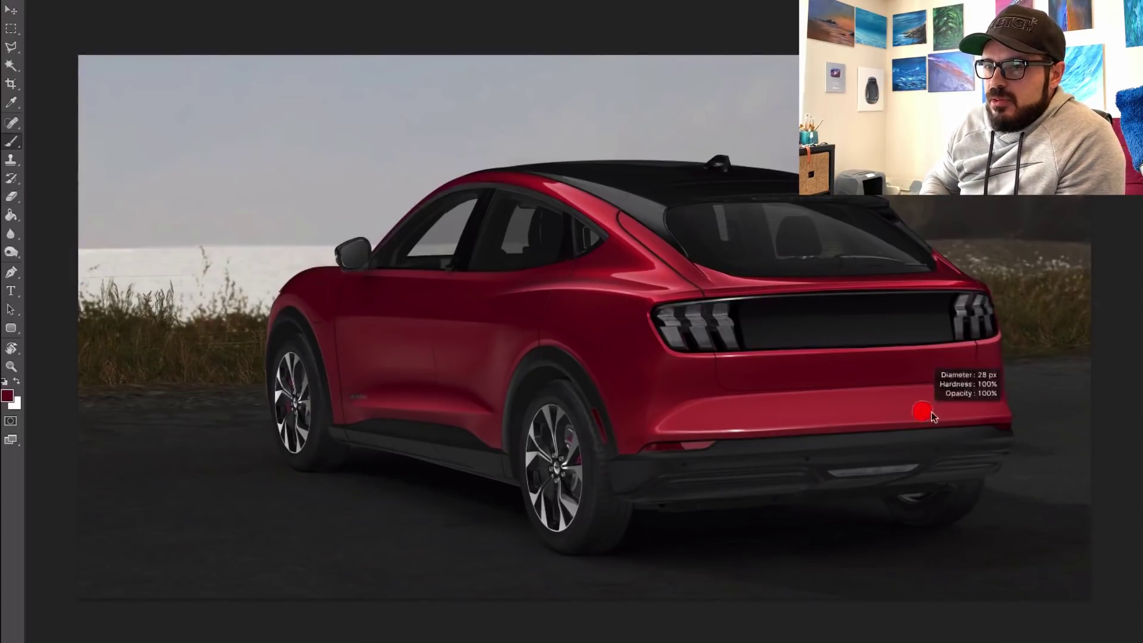
right_click(932, 412)
key("Return")
left_click_drag(914, 413, 909, 447)
key("e")
left_click_drag(943, 413, 929, 414)
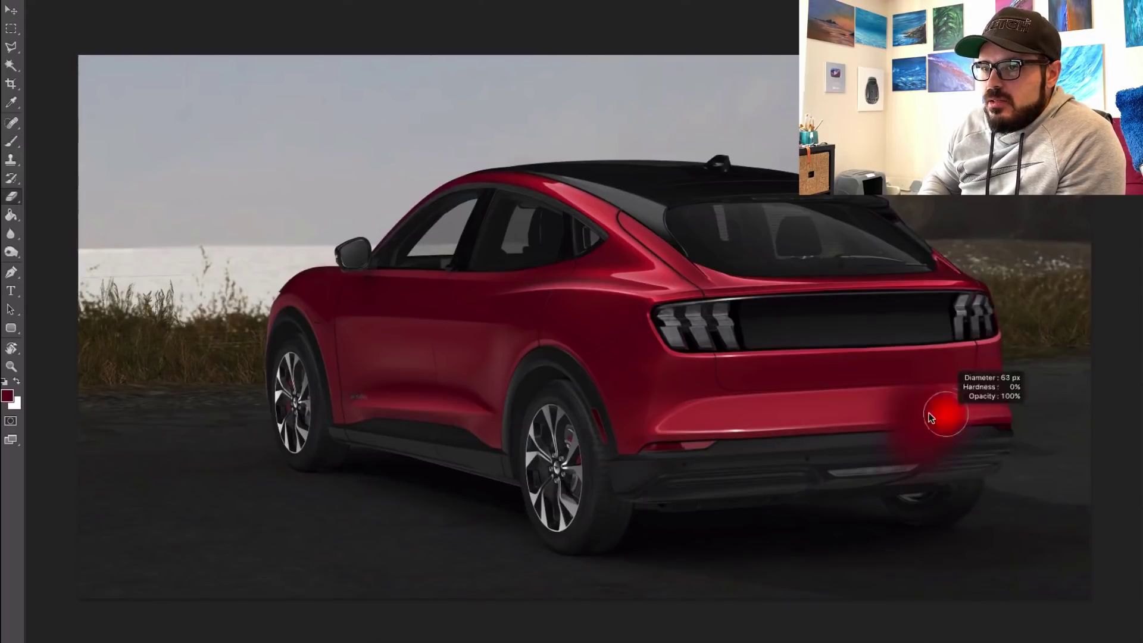
right_click(938, 414)
left_click_drag(997, 327, 1085, 327)
key("Return")
left_click_drag(949, 446, 946, 398)
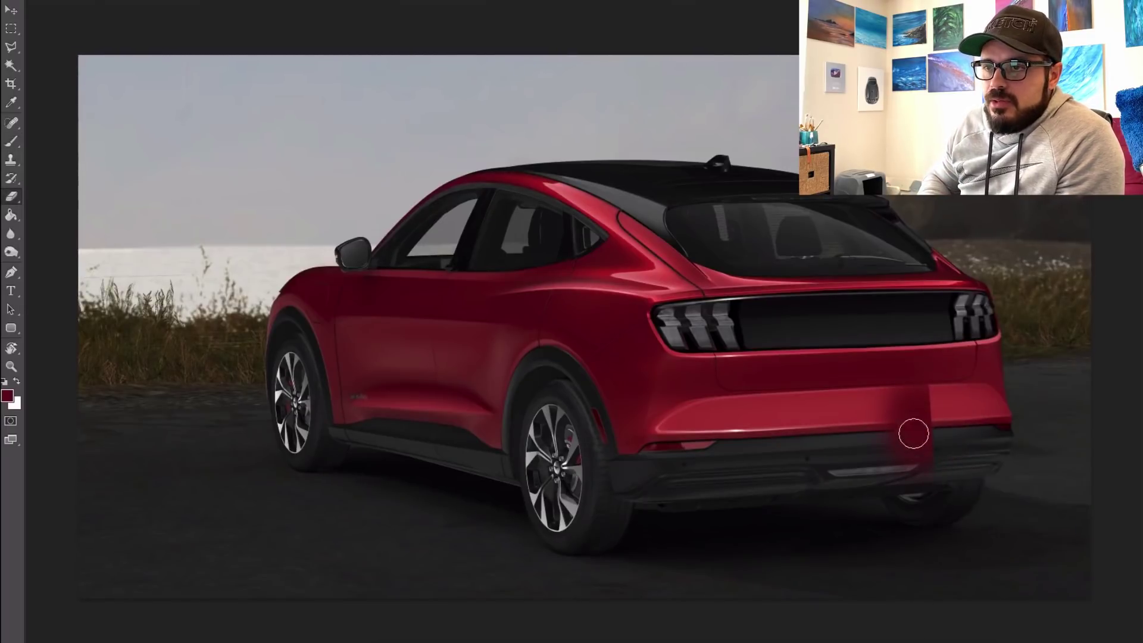
key("ctrl+z")
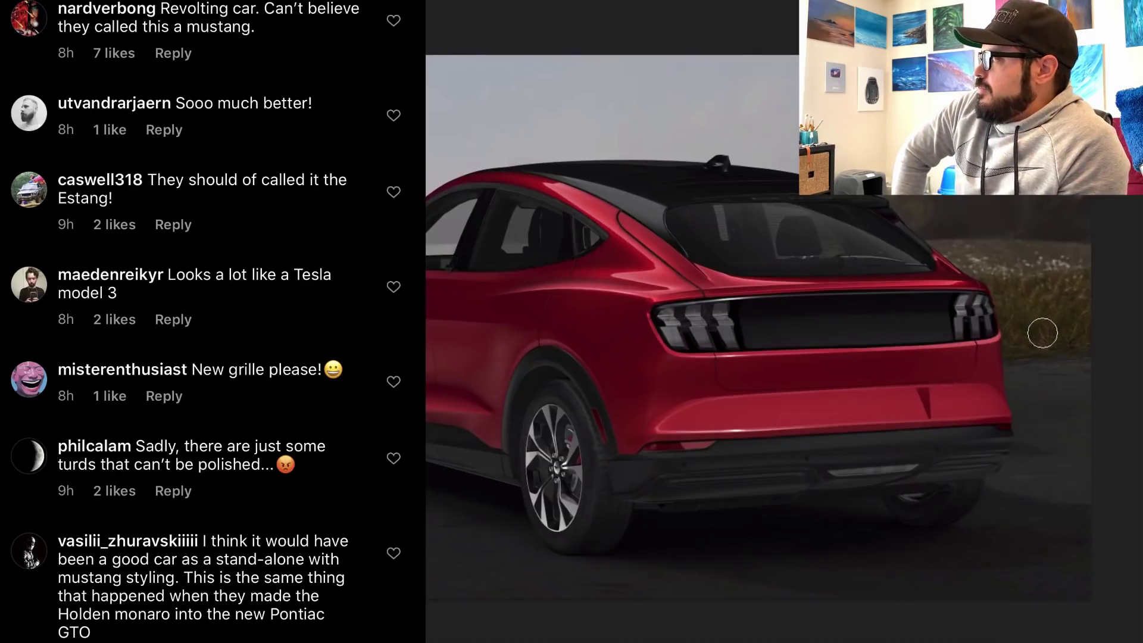
- Paint a dark red license plate patch on the black lower bumper and erase its sides to clean edges
scroll(893, 435, "up", 2)
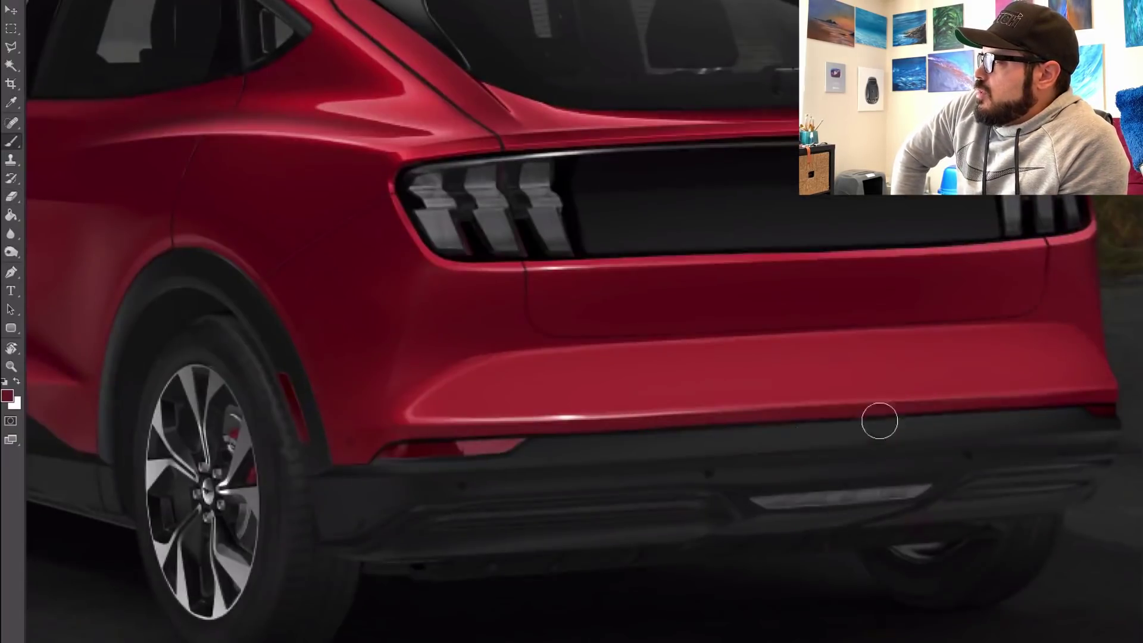
mouse_move(880, 421)
left_mouse_down()
mouse_move(977, 416)
mouse_move(797, 465)
mouse_move(1008, 421)
left_mouse_up()
key("e")
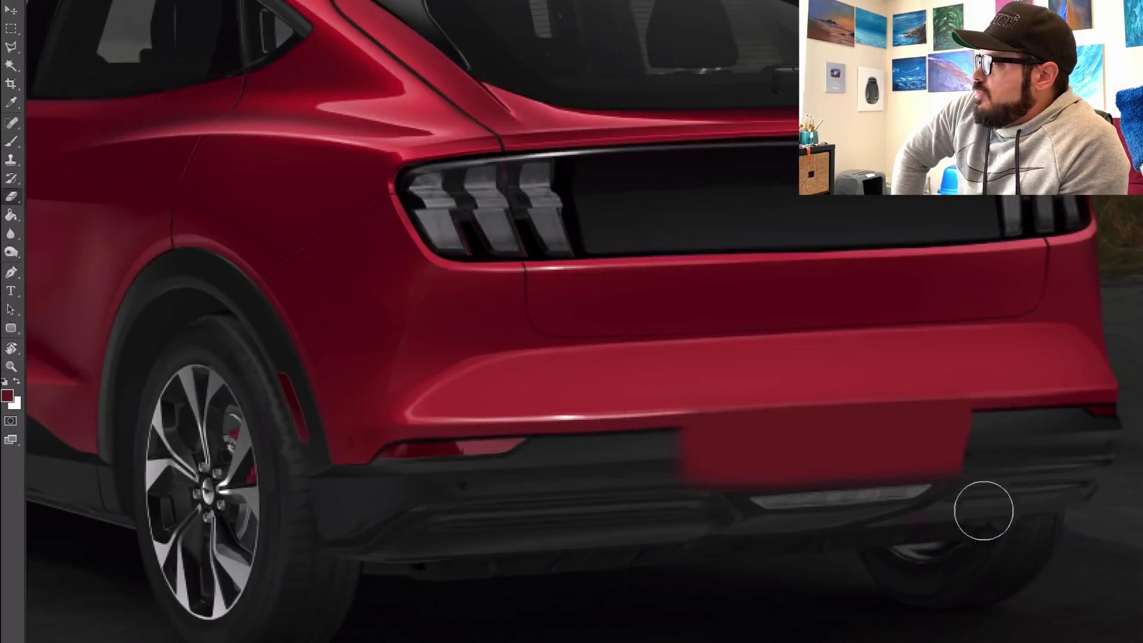
mouse_move(985, 475)
left_mouse_down()
mouse_move(1035, 497)
mouse_move(956, 492)
mouse_move(984, 477)
mouse_move(995, 447)
left_mouse_up()
left_click_drag(667, 393, 654, 523)
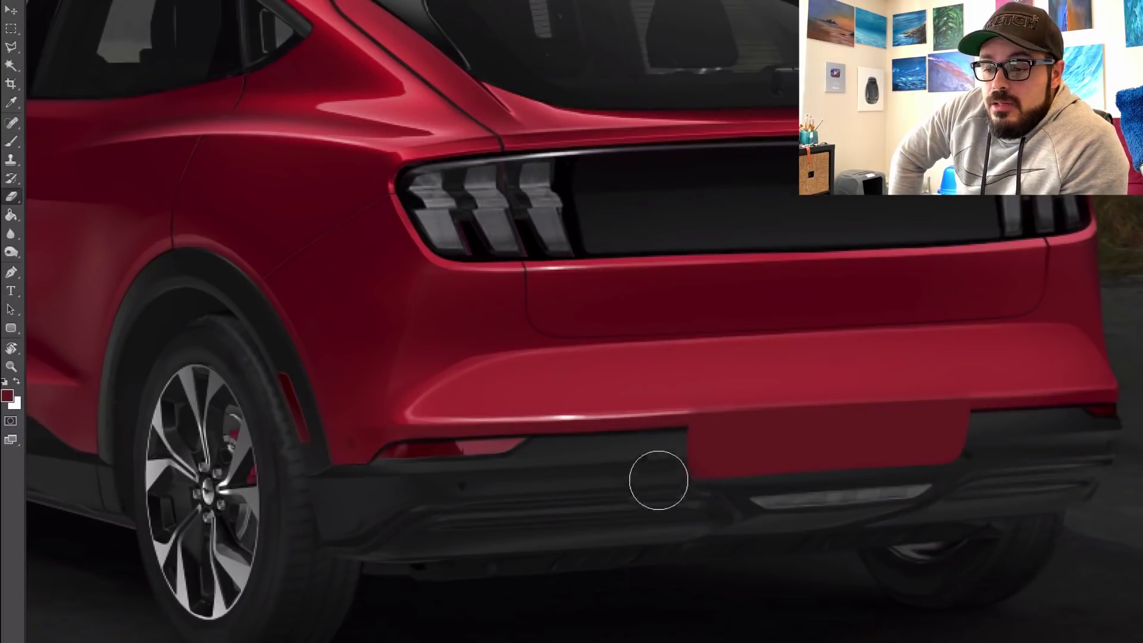
key("ctrl+0")
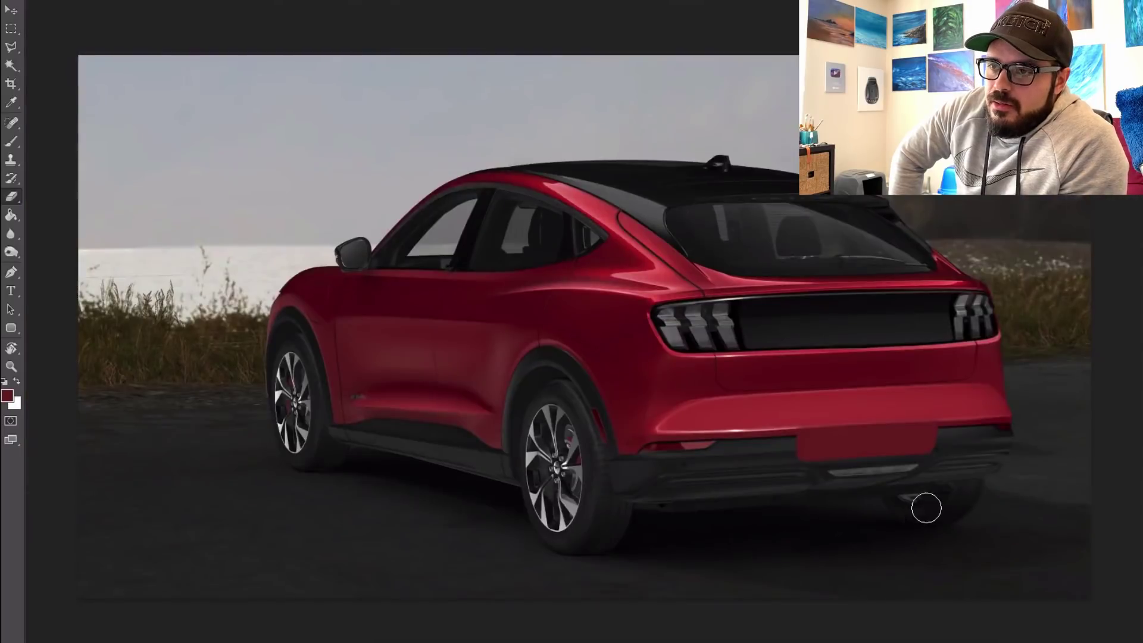
- Transform the dark red patch into a narrower, slightly tapered plate recess above the reverse light
key("ctrl+t")
mouse_move(992, 434)
left_mouse_down()
mouse_move(929, 434)
mouse_move(934, 417)
mouse_move(955, 444)
left_mouse_up()
right_click(934, 416)
left_click(1003, 499)
key("Return")
key("e")
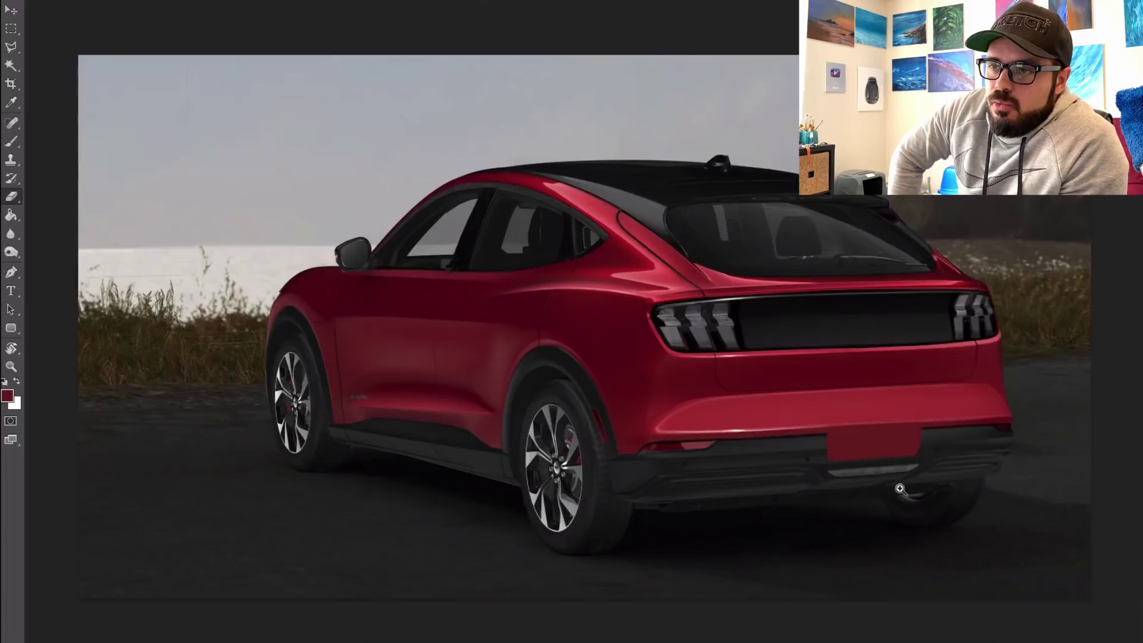
- Round the lower corners of the plate patch with a hard eraser, and switch to a resized 106 px soft eraser
left_click(900, 489, "ctrl")
right_click(1009, 367)
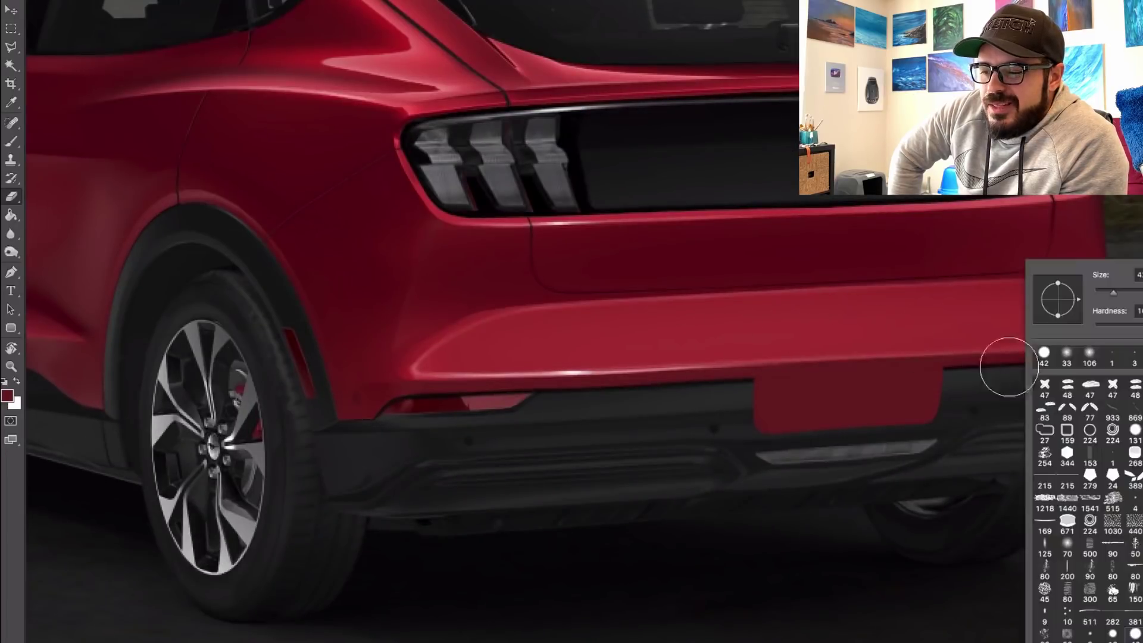
left_click(1090, 356)
left_click_drag(812, 375, 786, 371, "ctrl+alt")
left_click(583, 622, "alt")
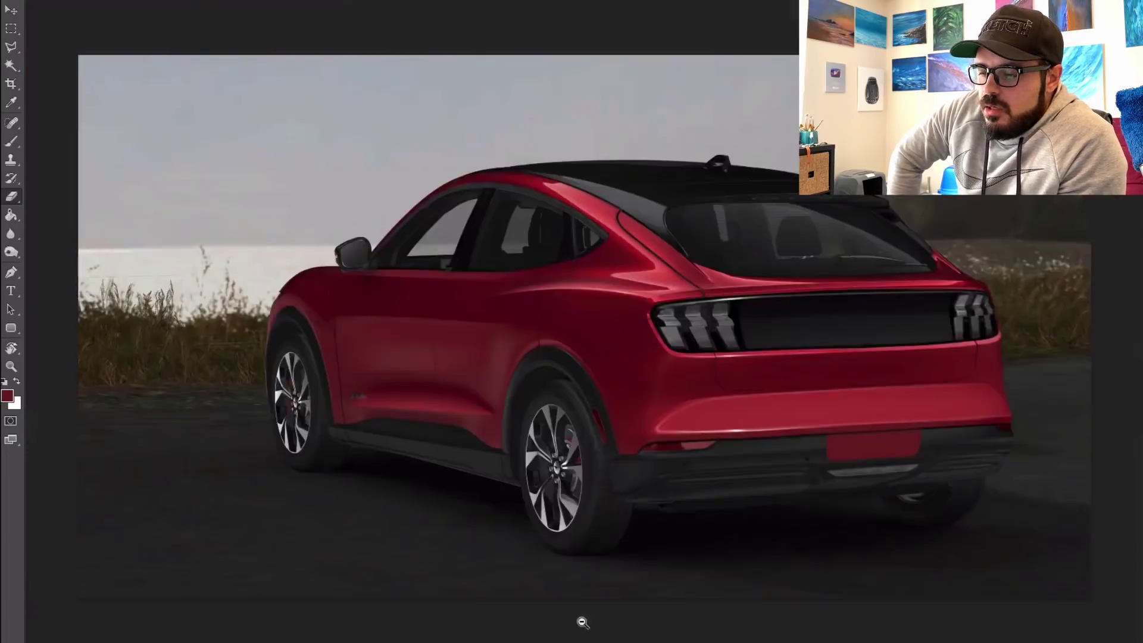
- Paint a soft black shadow line along the left edge of the plate patch with a small brush
left_click(963, 490, "ctrl")
key("b")
left_click(426, 399, "alt")
right_click(850, 370)
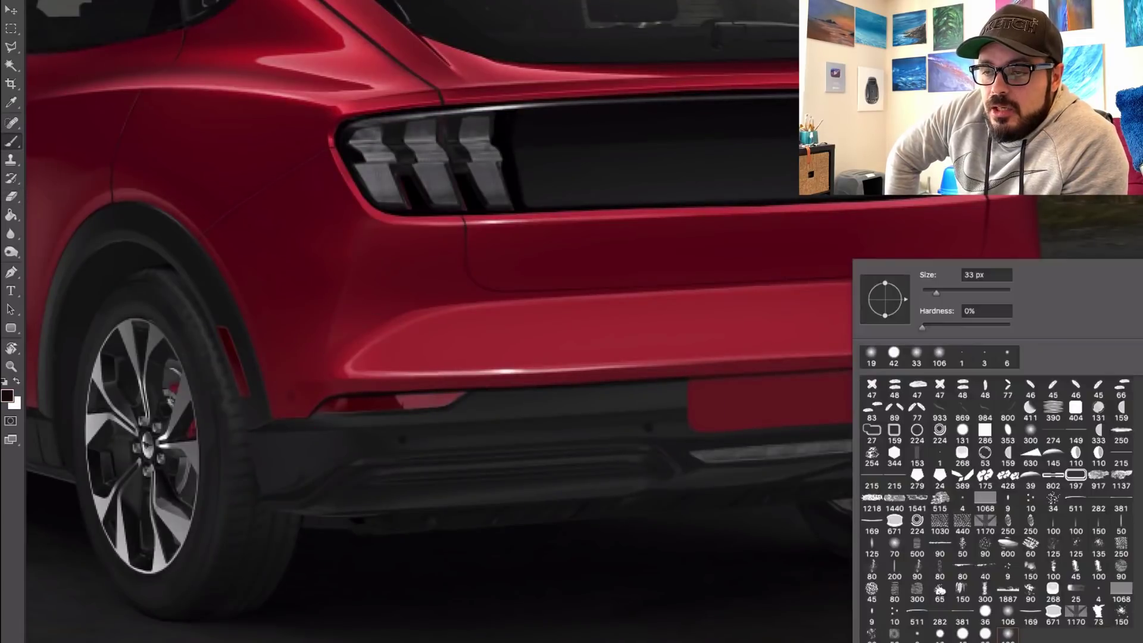
left_click_drag(695, 398, 687, 398, "ctrl+alt")
left_click(703, 398, "ctrl")
left_click(702, 397, "ctrl")
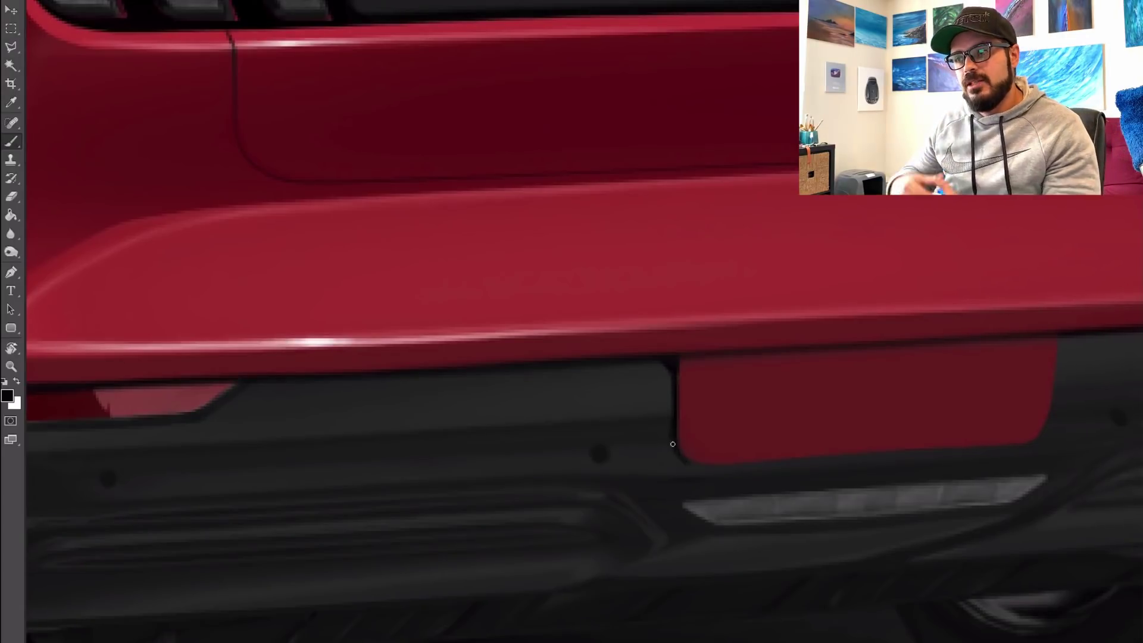
- Erase the excess shadow outside the plate patch with a small soft eraser about 12 px wide
key("ctrl+0")
left_click(858, 487, "super")
left_click_drag(742, 411, 736, 411, "ctrl+alt")
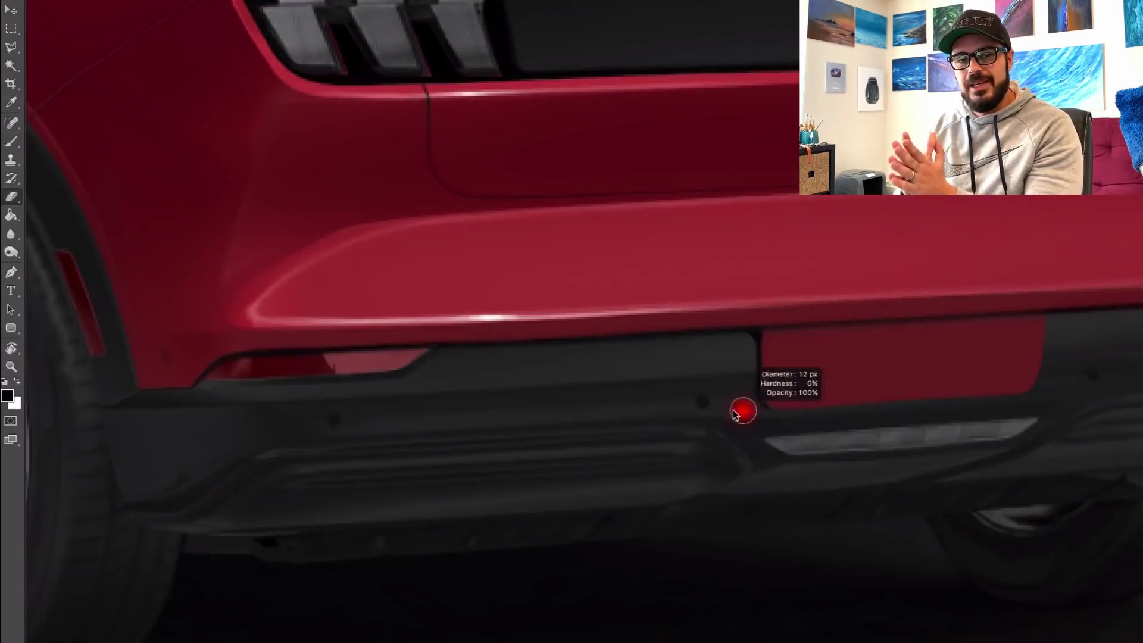
right_click(745, 410)
key("e")
key("Escape")
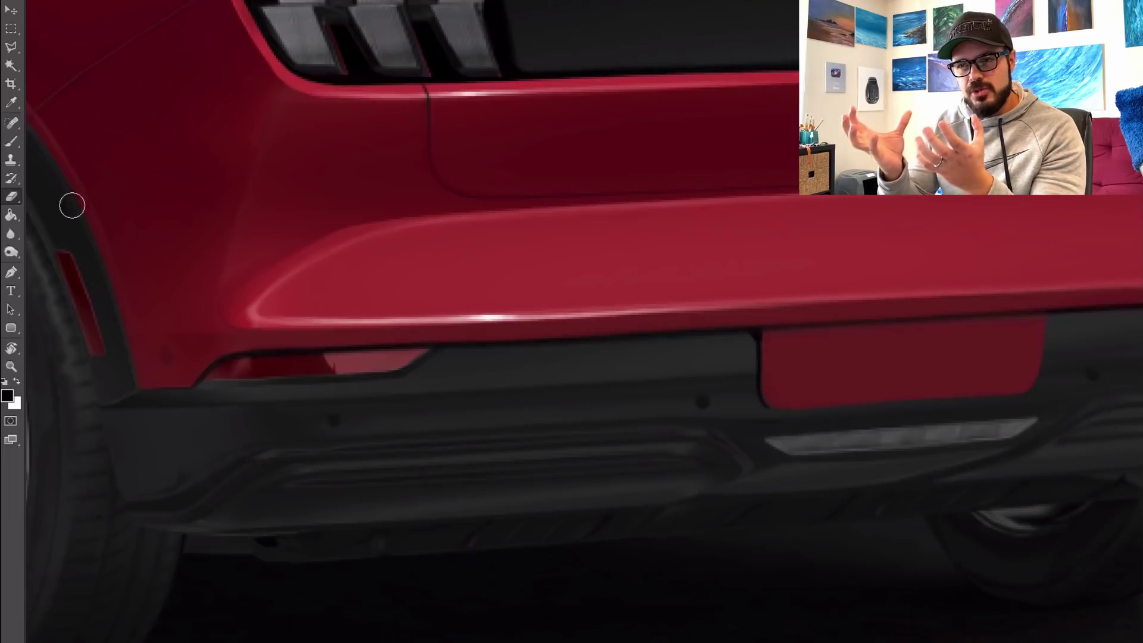
- Add a thin gray highlight along the right and lower edges of the plate patch and soften it with the eraser
key("b")
left_click(599, 348, "alt")
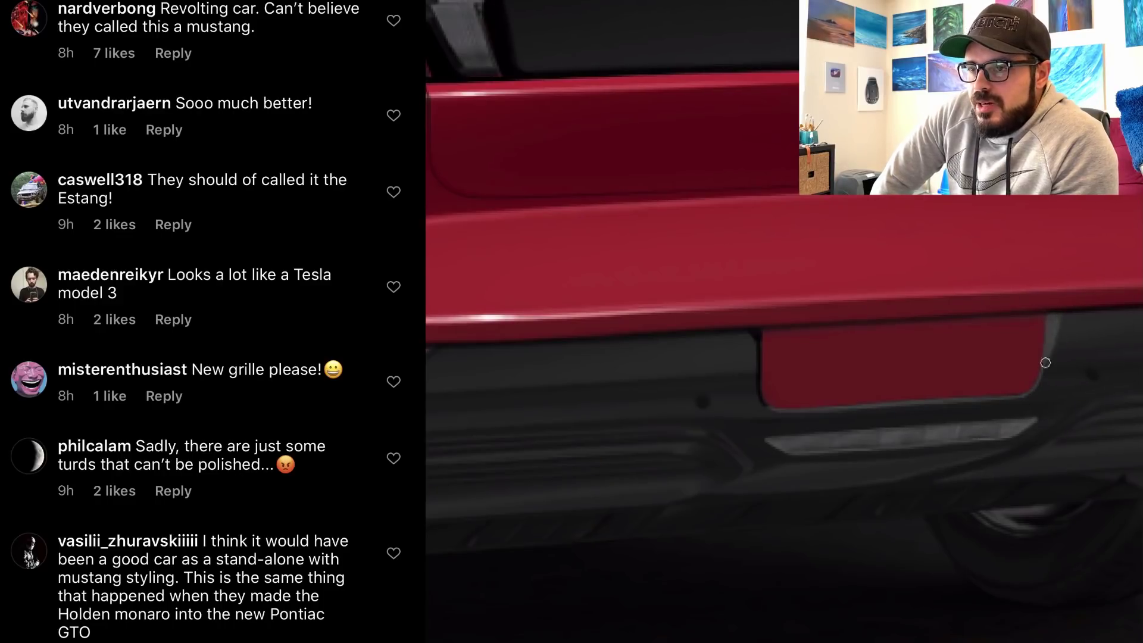
key("e")
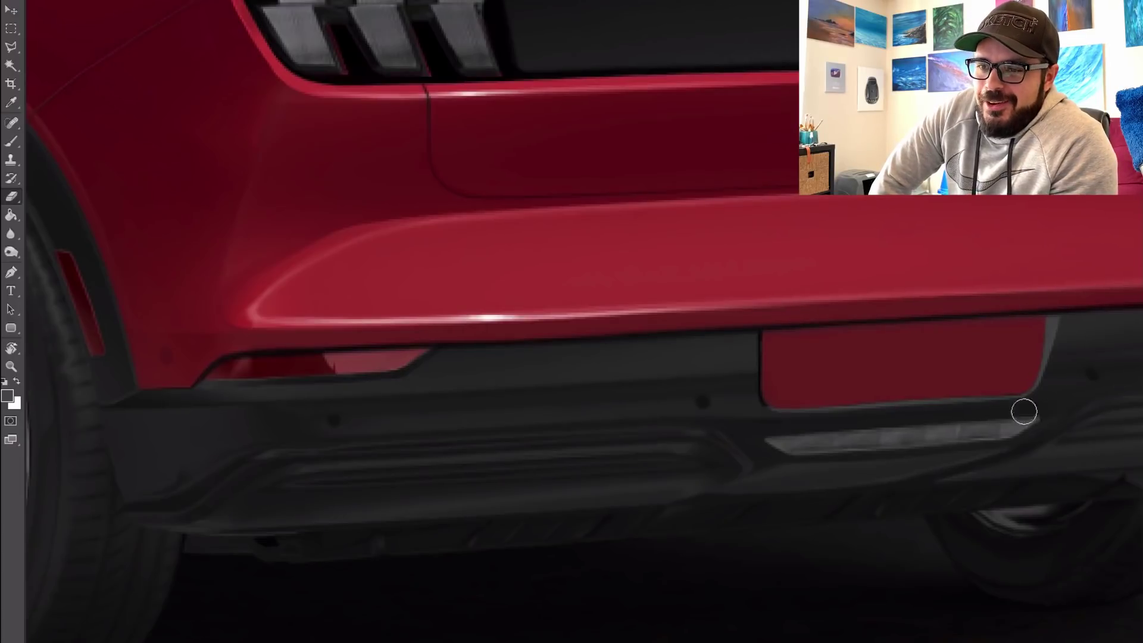
key("ctrl+0")
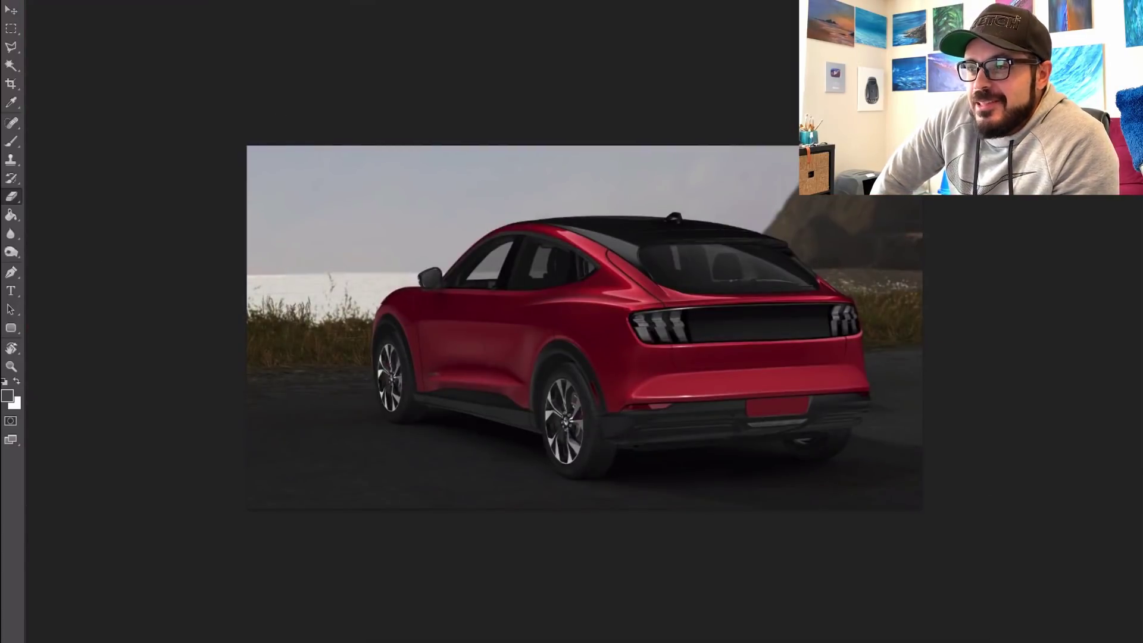
- Recolor the plate recess from dark red to near-black to match the lower bumper trim
left_click(375, 253)
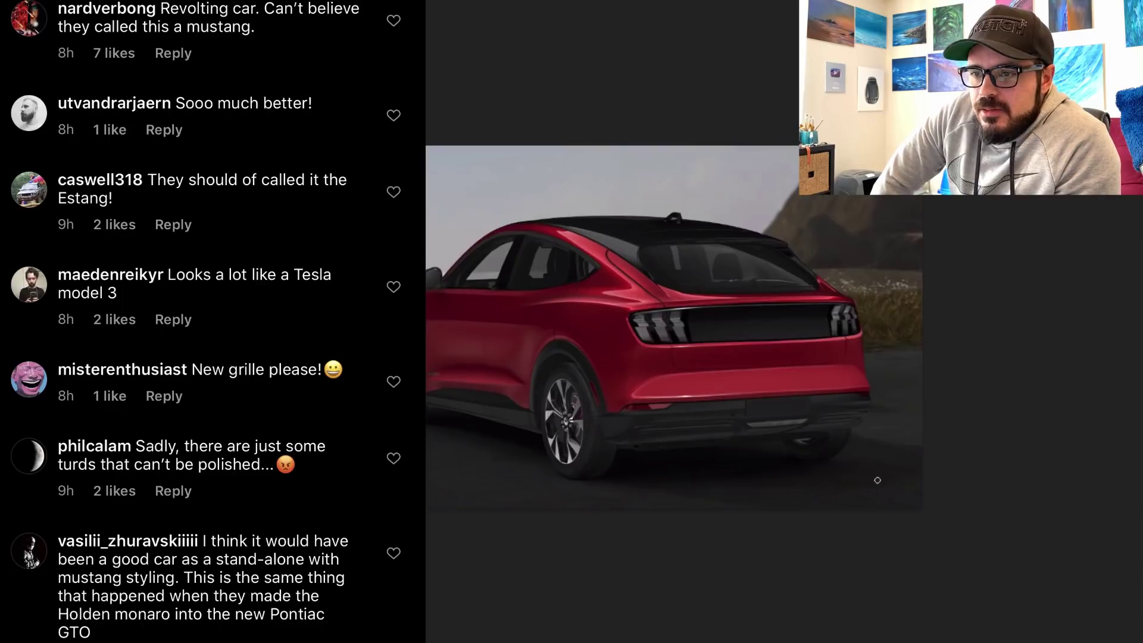
scroll(849, 443, "up", 5)
left_click_drag(853, 531, 823, 432)
scroll(823, 432, "up", 2)
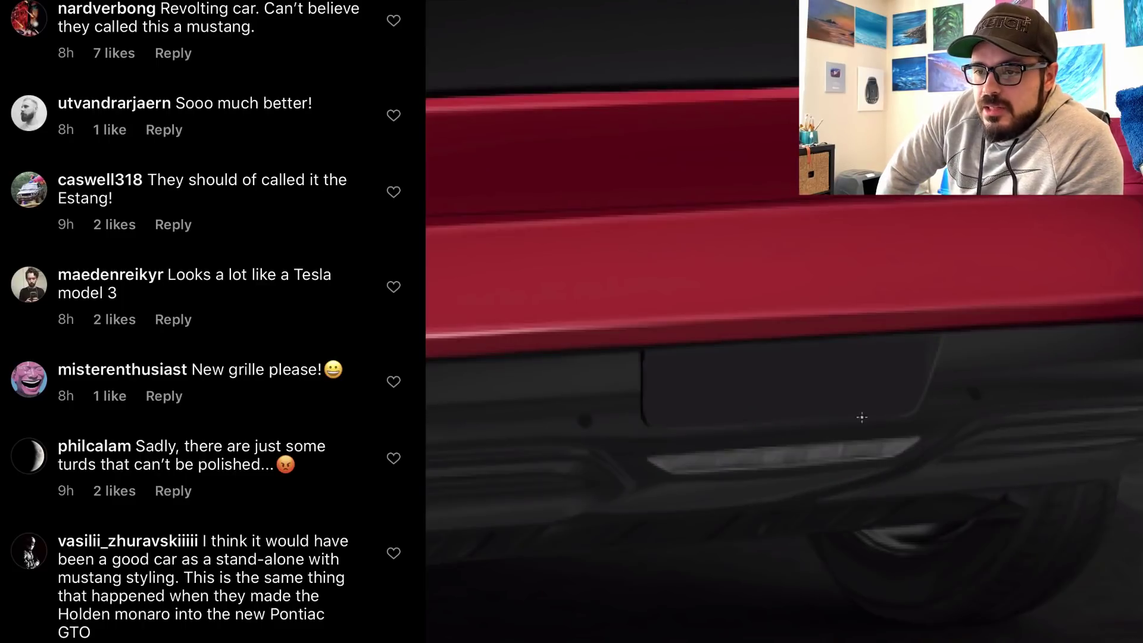
scroll(778, 424, "down", 5)
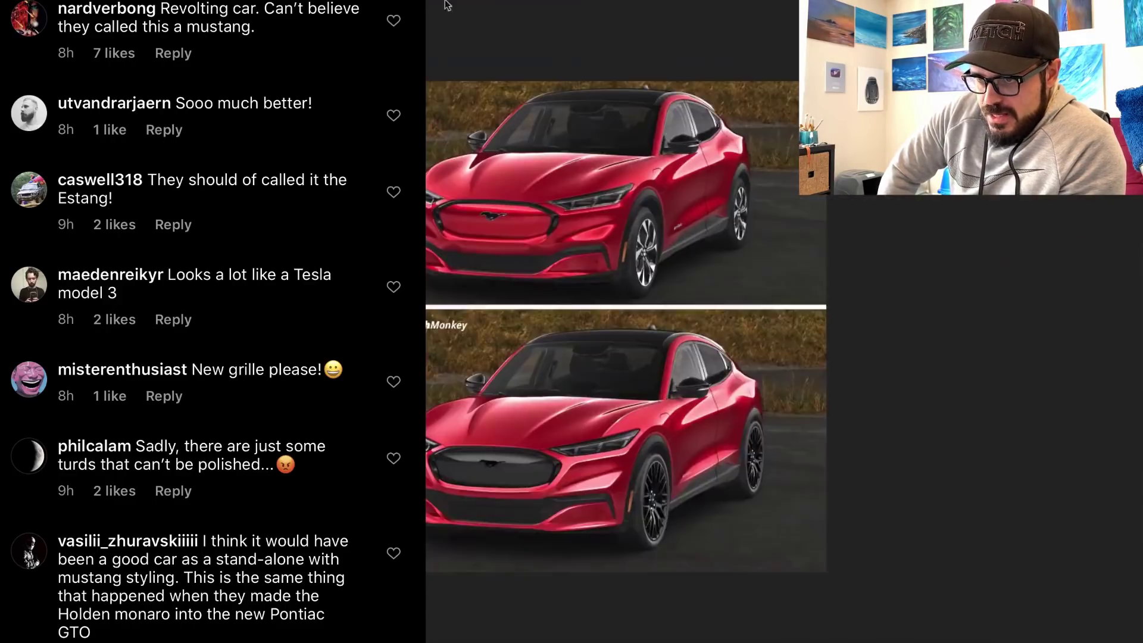
- Select the front wheel of the edited front-view Mustang with an elliptical selection and copy it into the rear-view image
scroll(596, 297, "up", 4)
left_click_drag(533, 210, 590, 388)
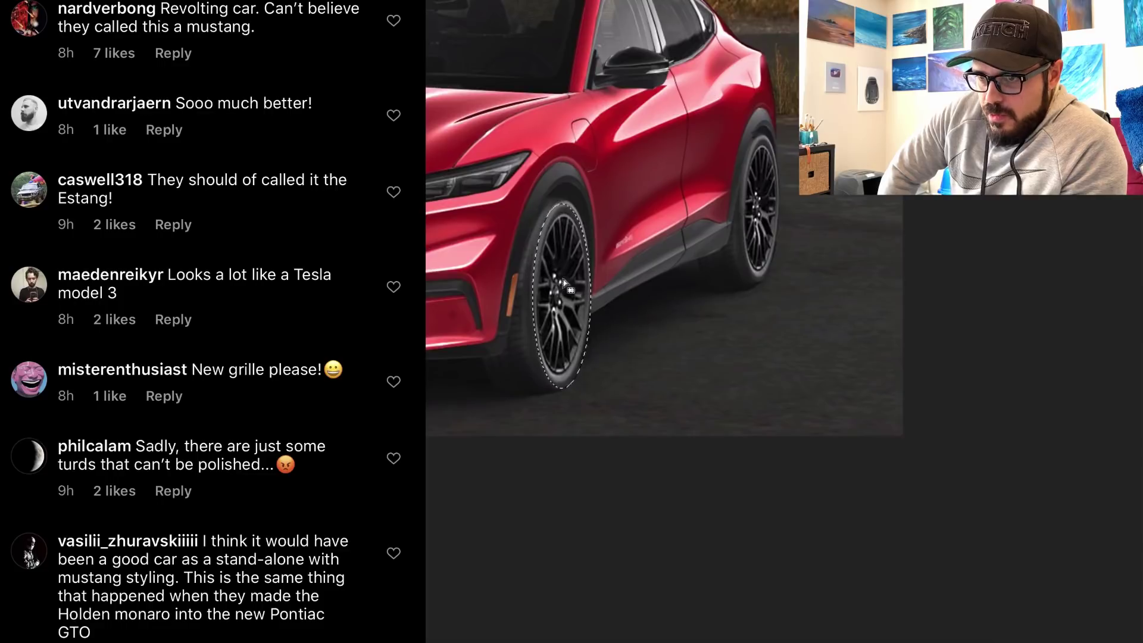
right_click(557, 266)
left_click(626, 426)
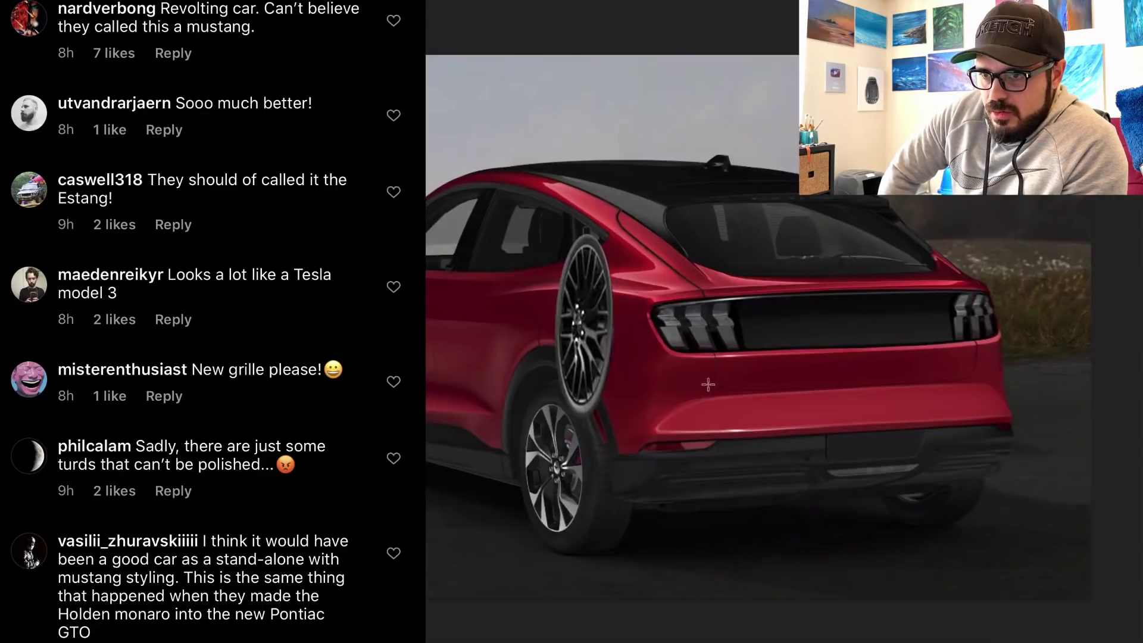
- Try to fit the pasted black wheel over the rear wheel by moving, rotating and resizing it
key("ctrl+t")
right_click(655, 288)
left_click(649, 391)
left_click_drag(558, 254, 557, 385)
left_click_drag(622, 557, 630, 549)
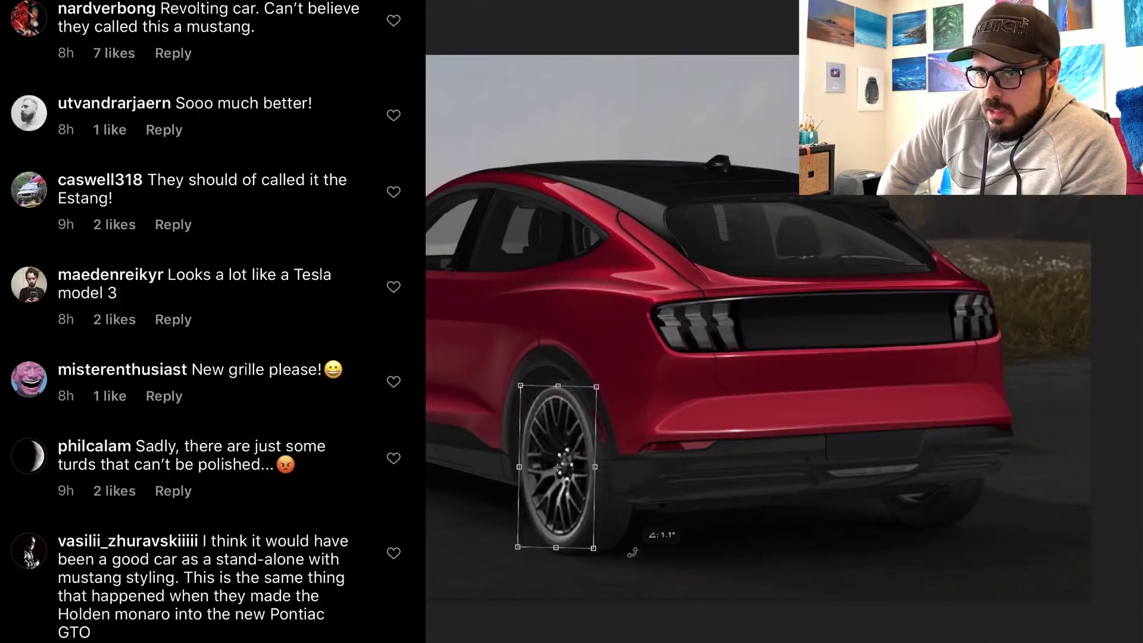
left_click_drag(560, 467, 553, 466)
left_click_drag(588, 388, 590, 381)
left_click_drag(511, 548, 508, 553)
key("Return")
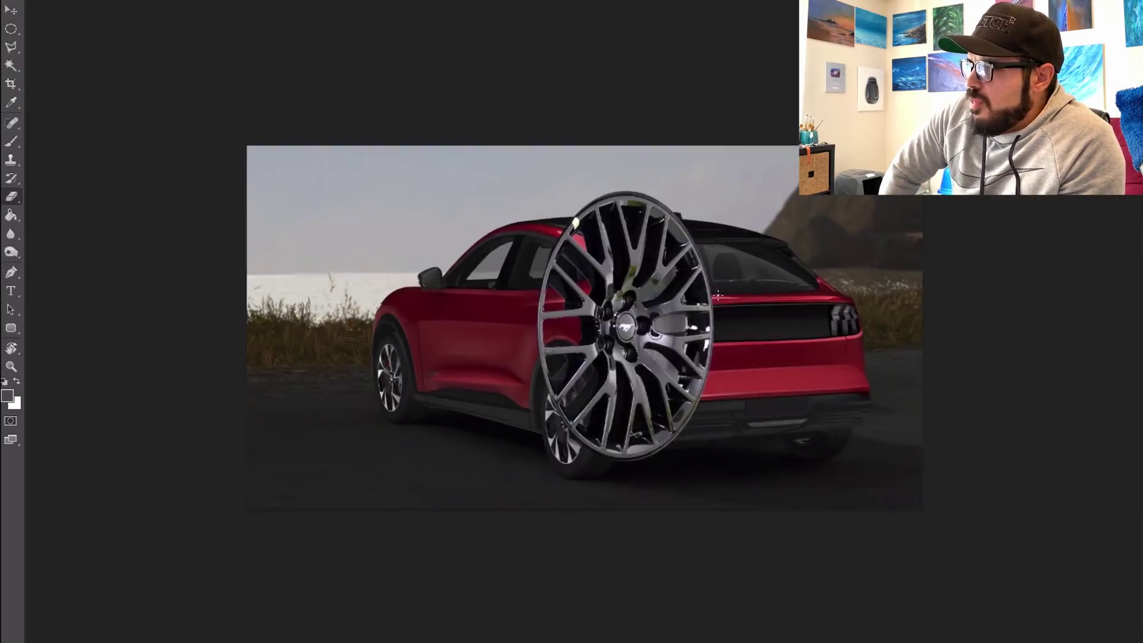
- Flip the imported multi-spoke Mustang rim horizontally and scale it down onto the rear wheel
key("ctrl+t")
right_click(679, 307)
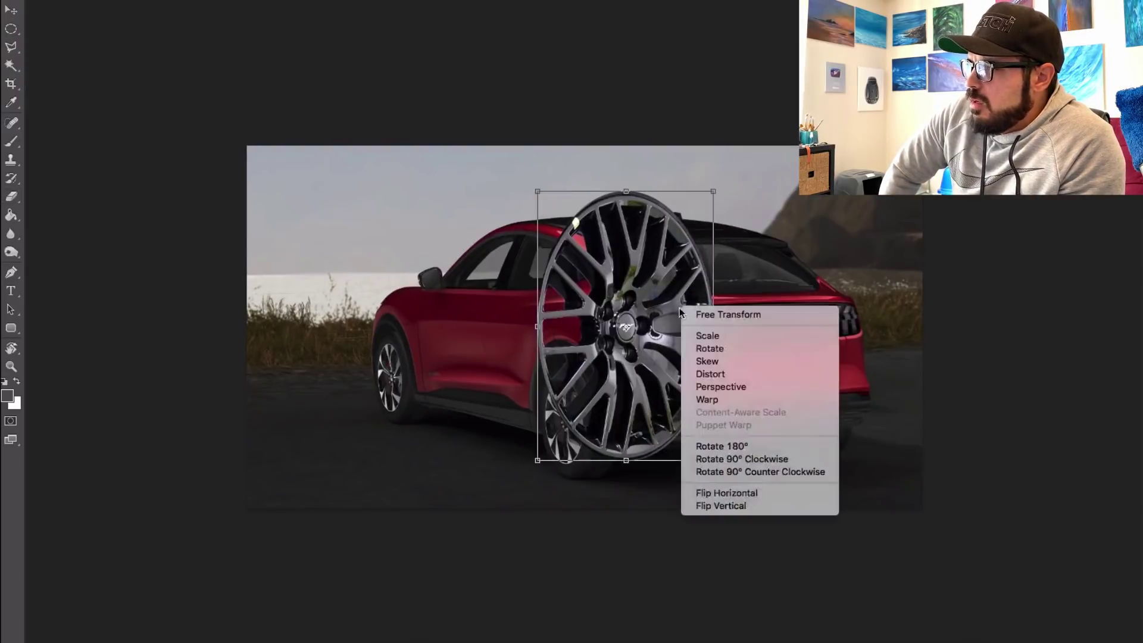
left_click(747, 500)
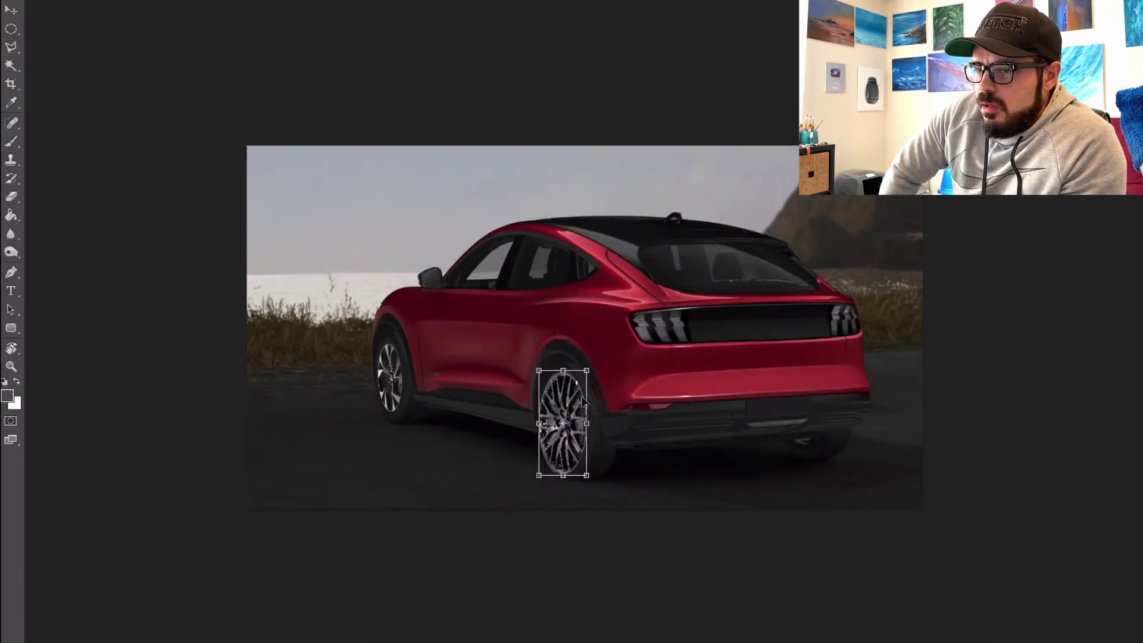
key("Return")
key("e")
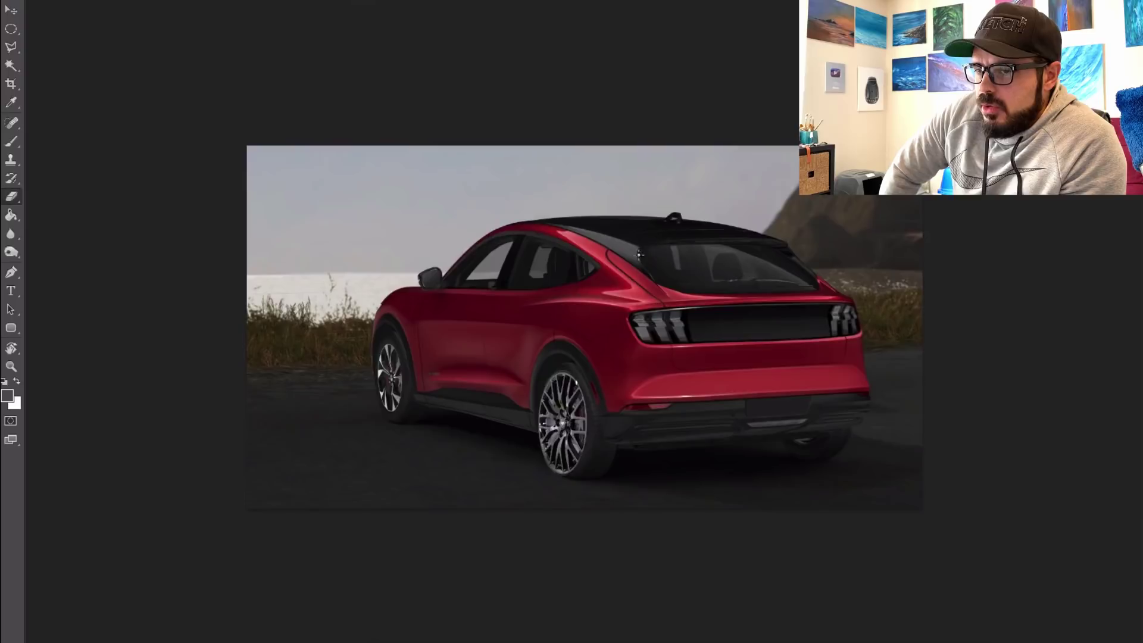
- Narrow the multi-spoke rim horizontally to match the rear wheel's perspective
key("ctrl+t")
scroll(592, 390, "up", 4)
left_click_drag(582, 489, 571, 493)
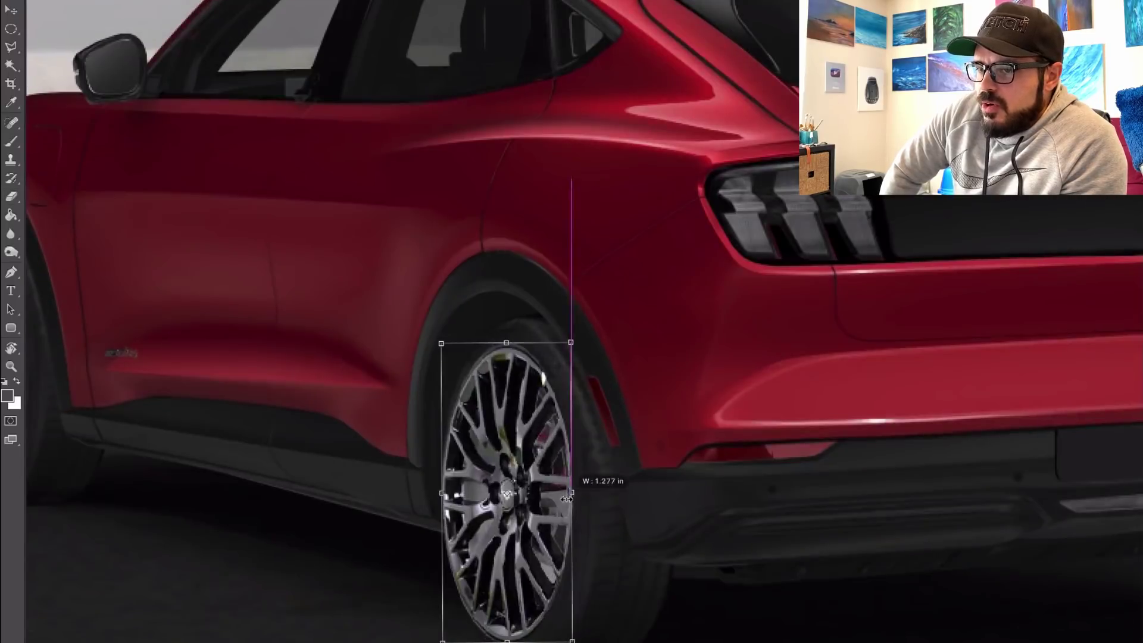
key("Return")
key("ctrl+0")
key("Return")
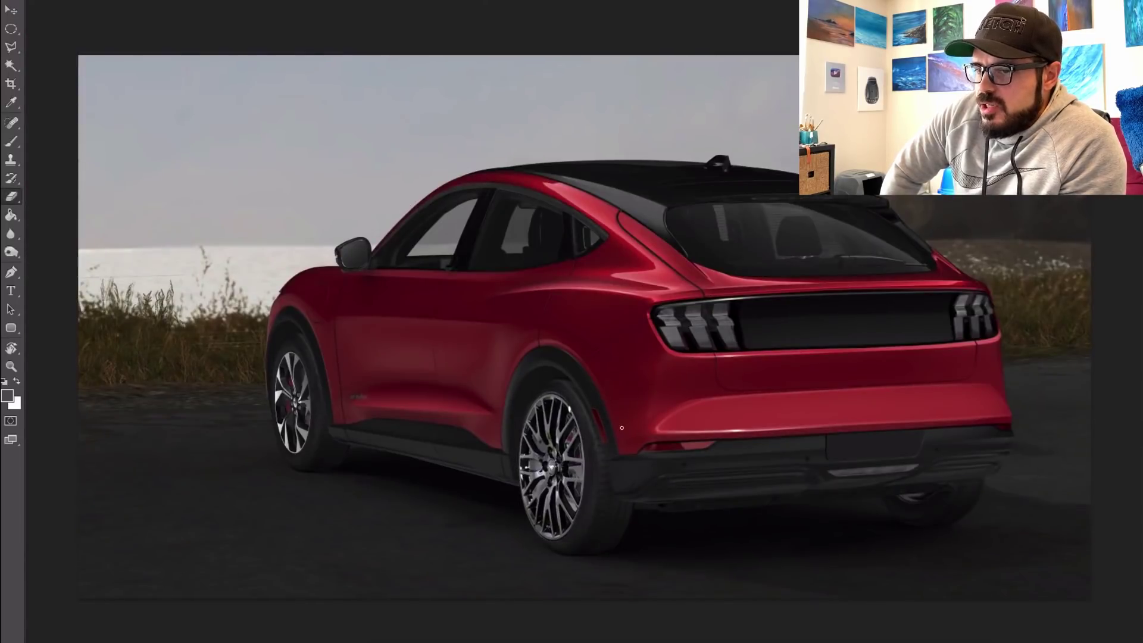
- Hide the multi-spoke rim and fit a tilted elliptical selection around the original rear wheel
key("ctrl+comma")
key("m")
left_click_drag(517, 379, 593, 552)
left_click_drag(581, 501, 585, 501)
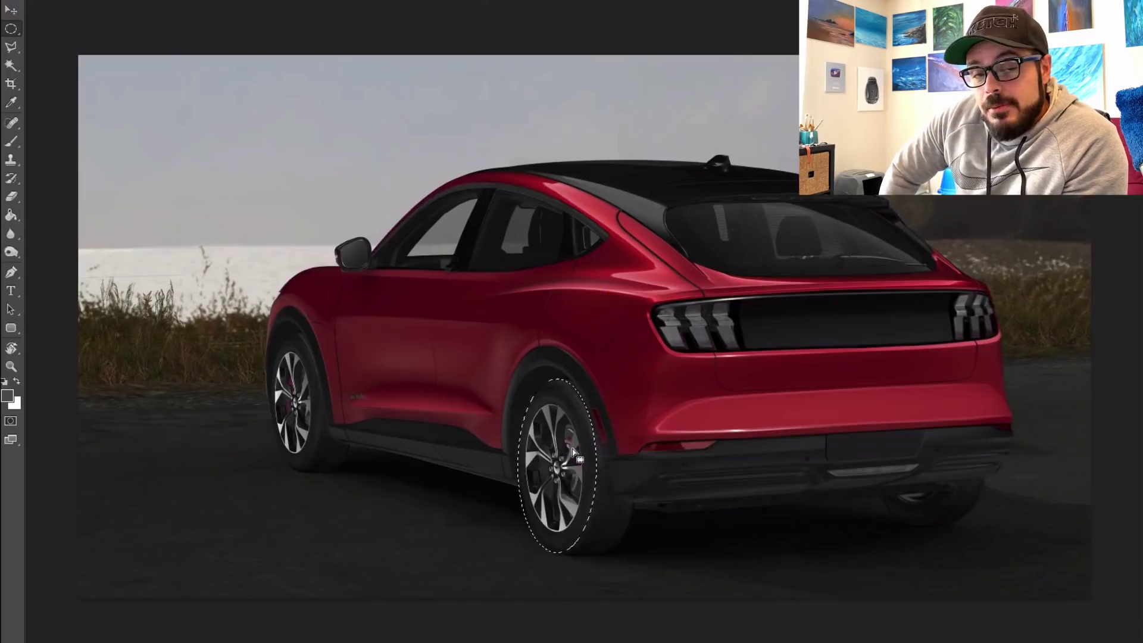
right_click(567, 381)
left_click(613, 579)
left_click_drag(640, 344, 634, 342)
key("Return")
- Copy the selected rear wheel to its own layer and shift it slightly outward and down in the arch
key("ctrl+j")
key("v")
key("shift+Left")
key("shift+Left")
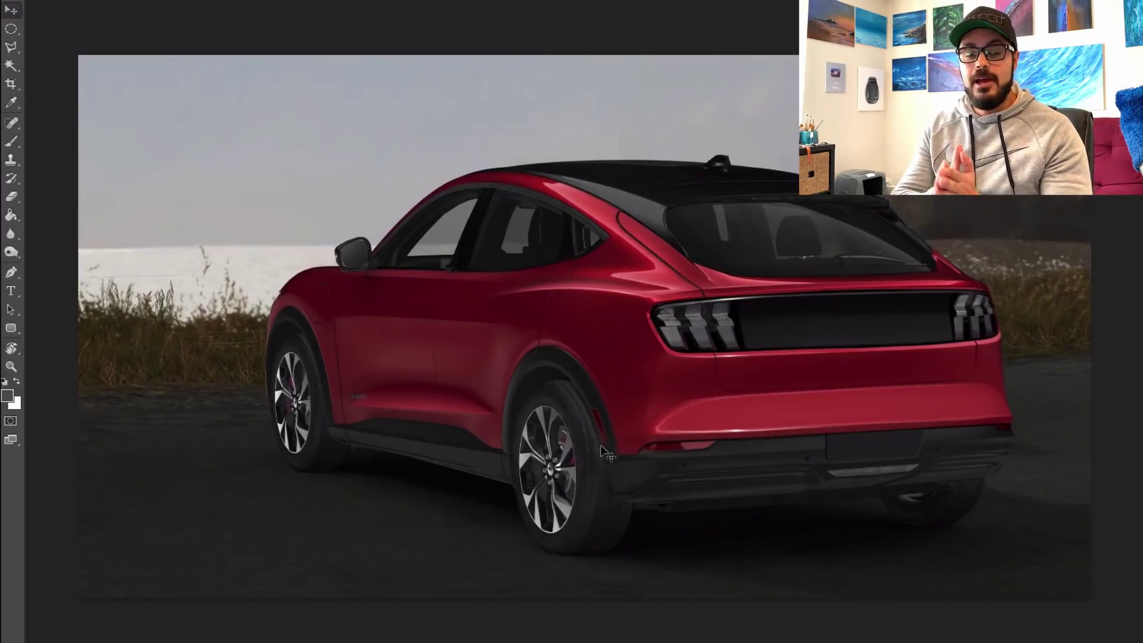
key("Down")
key("Down")
- Show the multi-spoke rim again and realign it over the shifted rear wheel
key("ctrl+comma")
key("ctrl+t")
key("Return")
left_click_drag(621, 347, 615, 355)
key("ctrl+t")
key("Return")
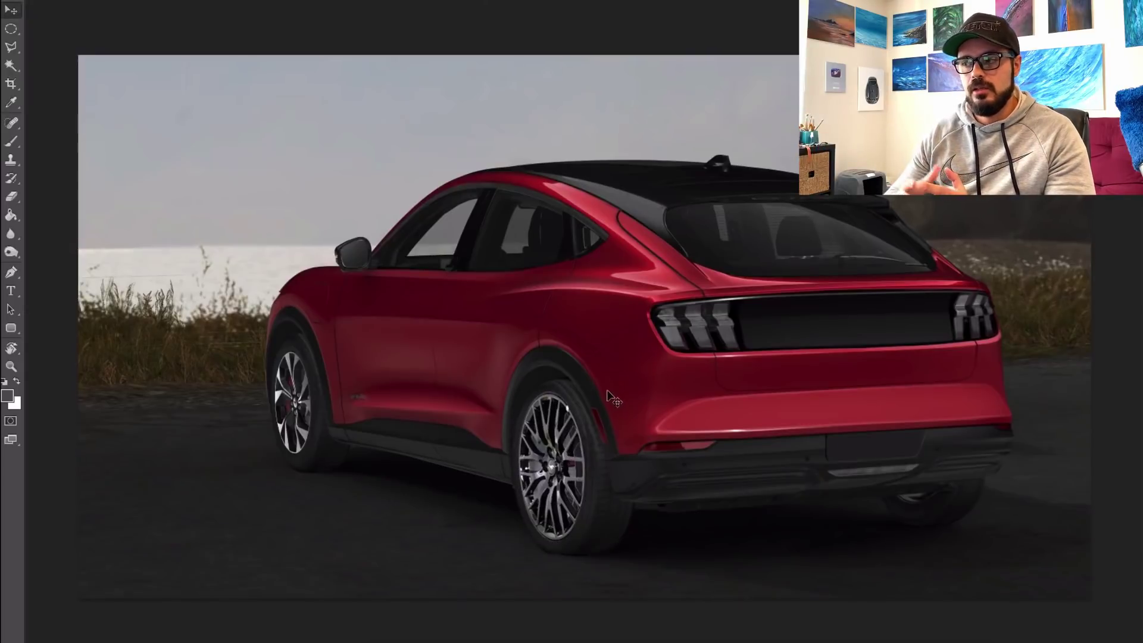
key("Left")
key("Left")
- Fine-tune the width of the multi-spoke rim so it sits inside the rear tire
left_click(13, 142)
key("d")
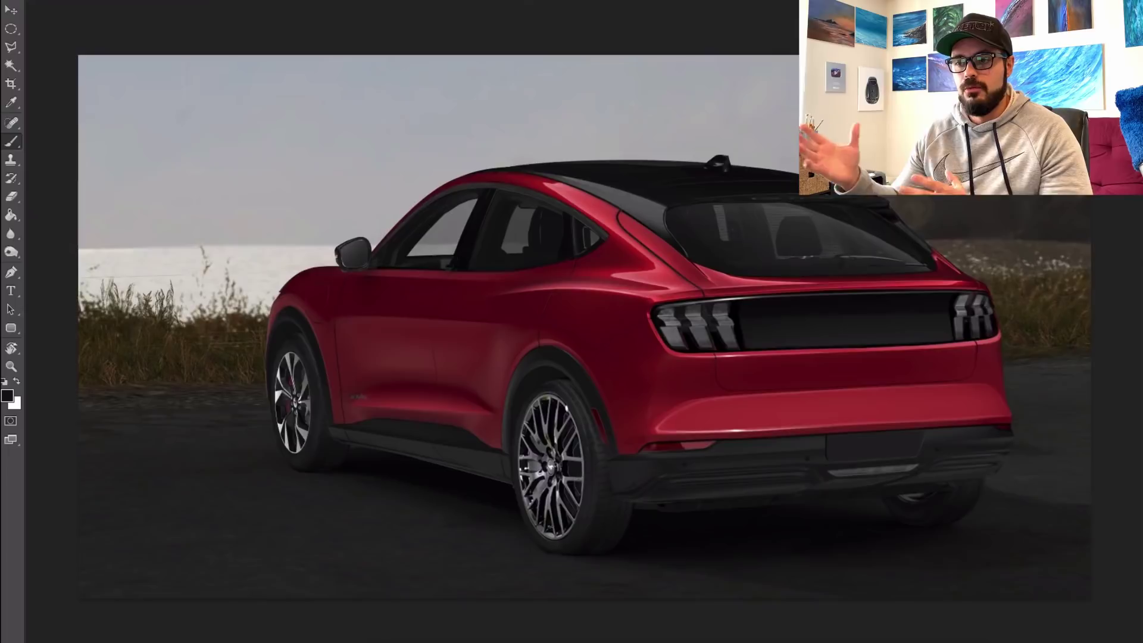
key("ctrl+t")
scroll(551, 519, "up", 3)
left_click_drag(663, 363, 654, 363)
key("Return")
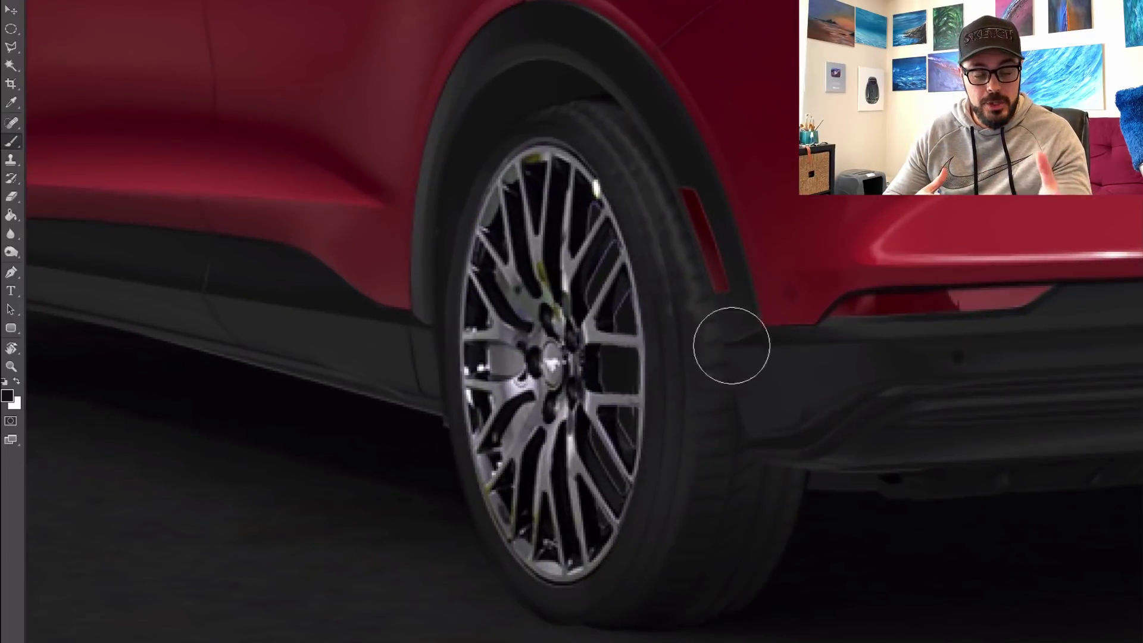
- Darken the rear multi-spoke rim with a Curves adjustment
left_click(834, 384, "alt")
left_click(173, 1)
mouse_move(229, 1)
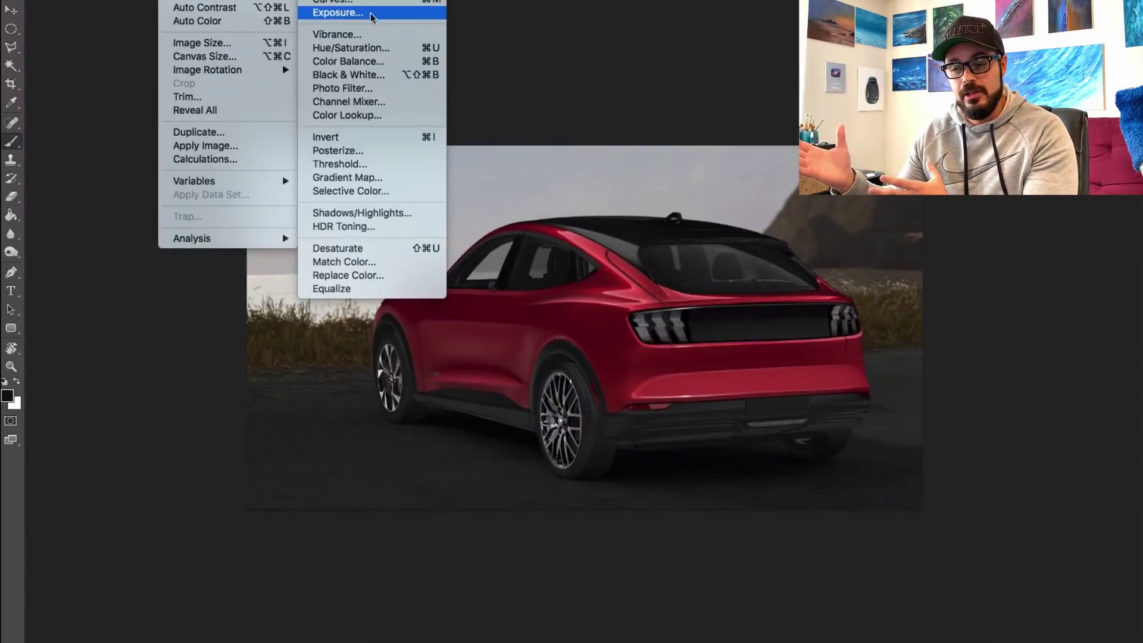
left_click(357, 3)
left_click_drag(915, 162, 941, 165)
key("Return")
key("b")
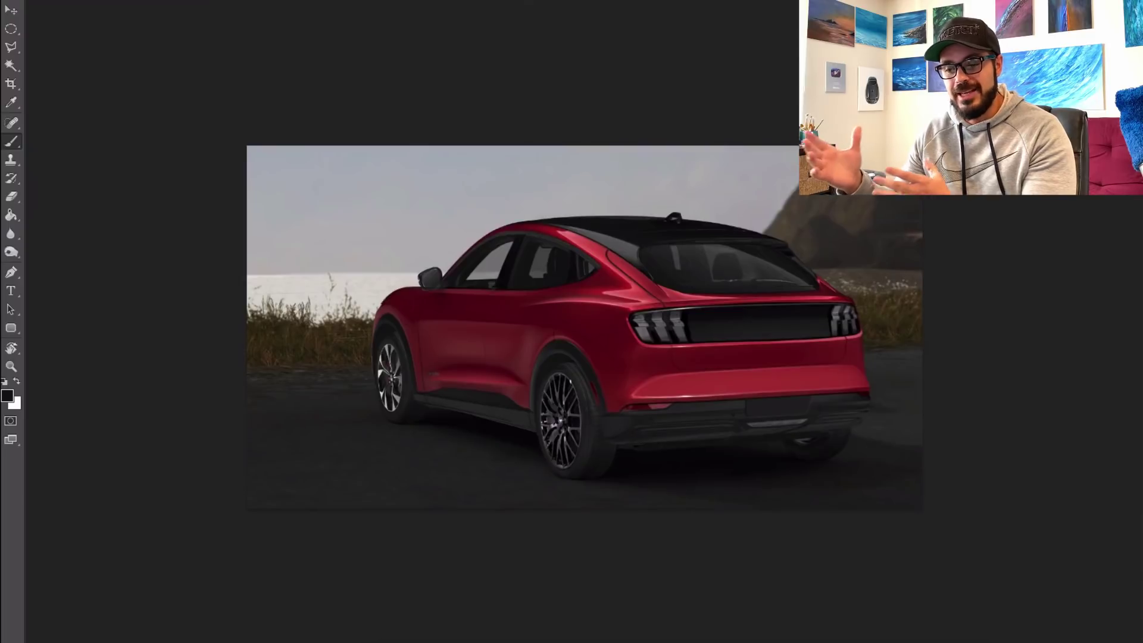
- Duplicate the darkened rim and move the copy onto the front wheel
right_click(1131, 232)
left_click(1114, 462)
key("v")
left_click_drag(604, 416, 438, 370)
key("ctrl+t")
scroll(489, 373, "up", 3)
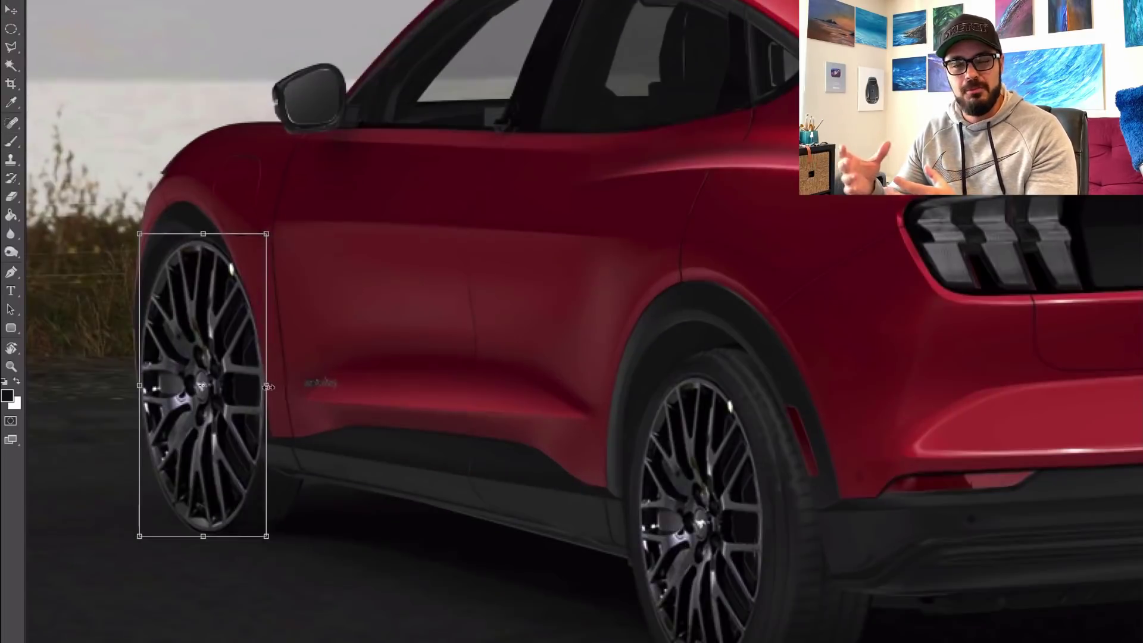
- Scale down, narrow and reposition the copied rim to fit the front wheel
left_click_drag(266, 386, 244, 386)
left_click_drag(243, 234, 222, 300)
left_click_drag(196, 387, 210, 366)
mouse_move(192, 518)
left_mouse_down()
mouse_move(192, 503)
mouse_move(191, 515)
left_mouse_up()
left_click_drag(401, 343, 398, 271)
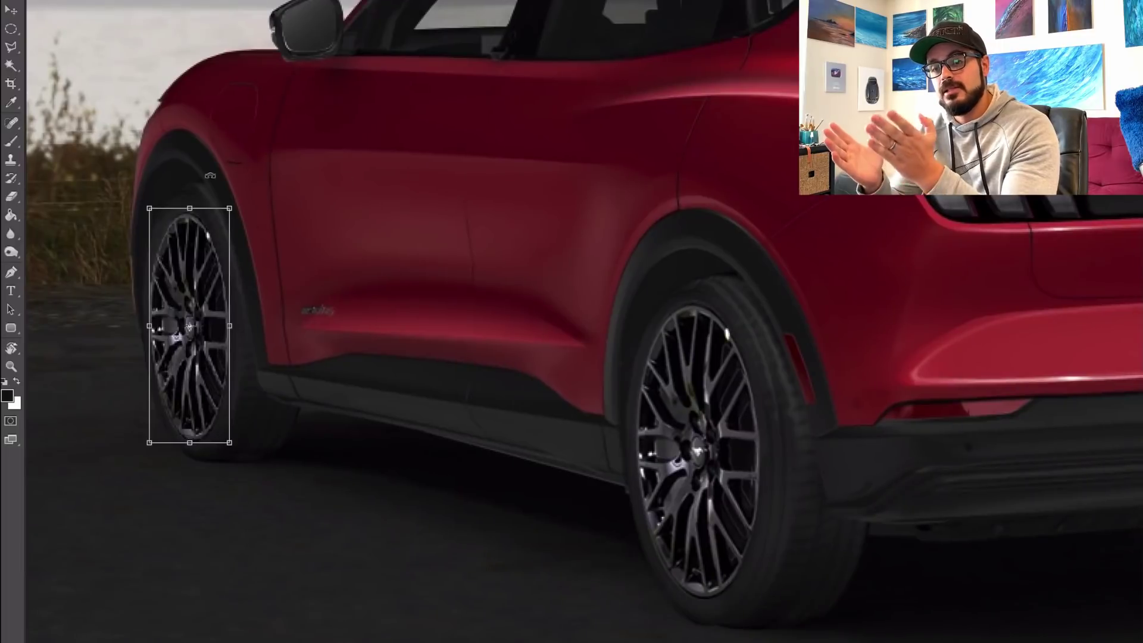
left_click_drag(229, 326, 229, 319)
key("Return")
key("ctrl+minus")
key("ctrl+minus")
key("ctrl+minus")
key("ctrl+minus")
key("ctrl+plus")
key("ctrl+plus")
key("ctrl+t")
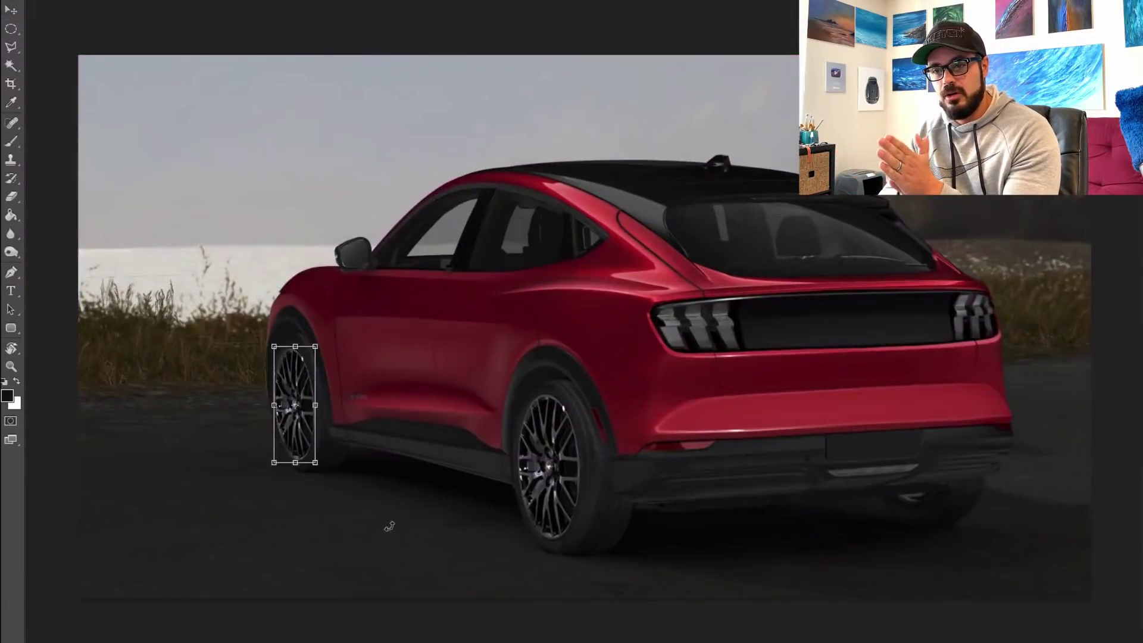
key("Return")
- Hide the front rim copy and fit a tilted elliptical selection around the original front wheel and tire
left_click(736, 485, "alt")
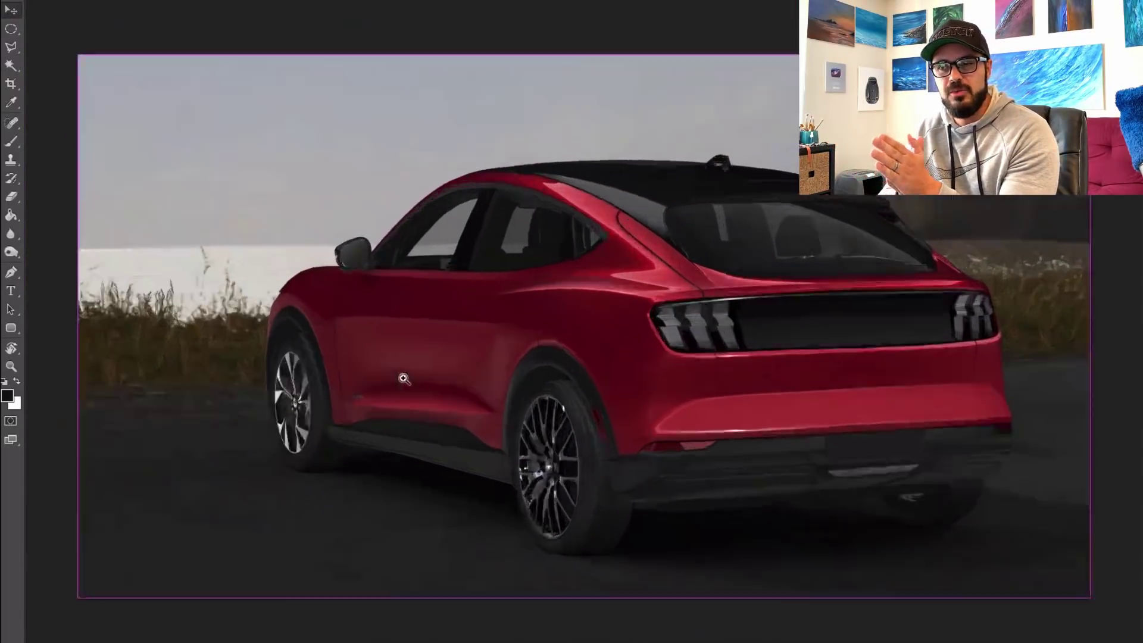
left_click(405, 378, "ctrl")
key("m")
mouse_move(132, 287)
left_mouse_down()
mouse_move(234, 500)
mouse_move(236, 557)
left_mouse_up()
right_click(169, 332)
left_click(226, 504)
left_click_drag(240, 281, 223, 306)
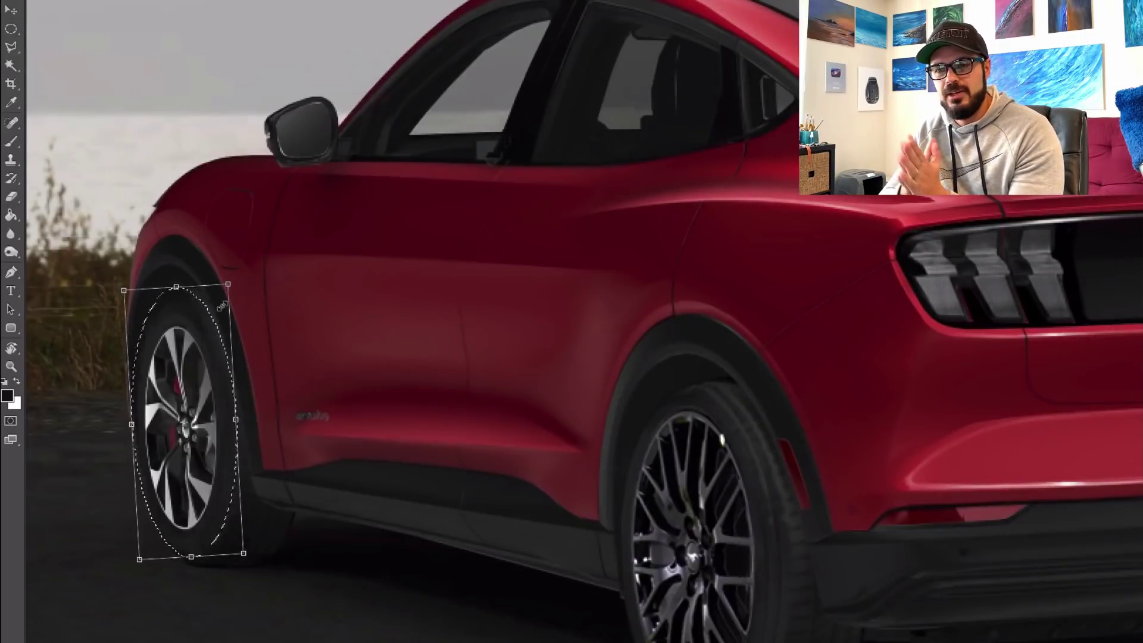
key("Return")
- Shift the selected front wheel outward in its arch and align the multi-spoke rim over it
key("v")
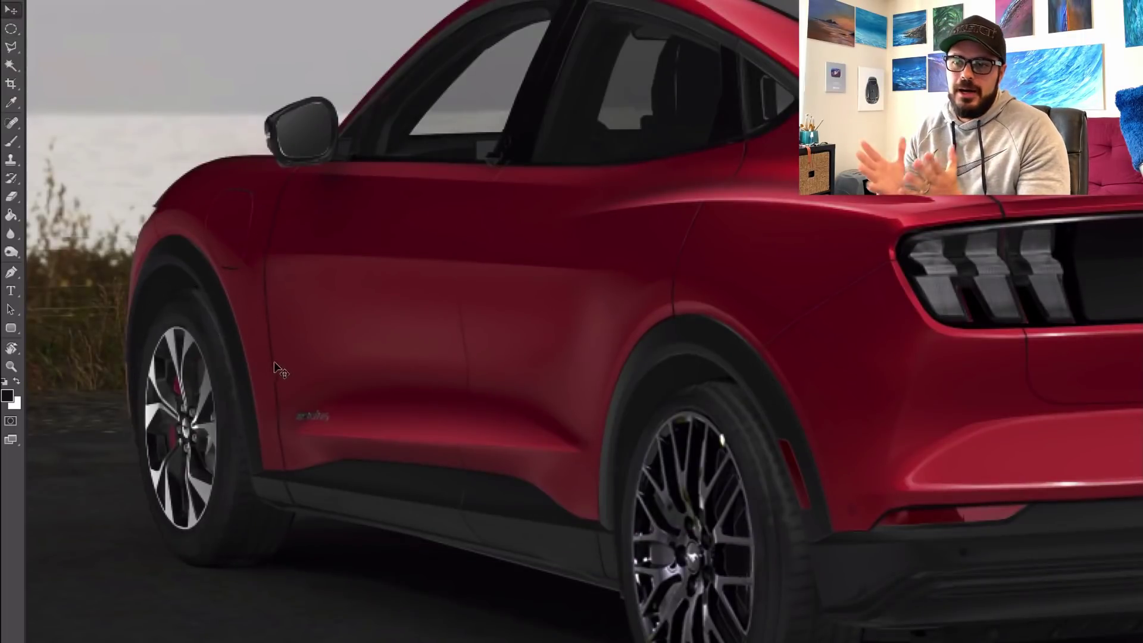
key("shift+Left")
key("e")
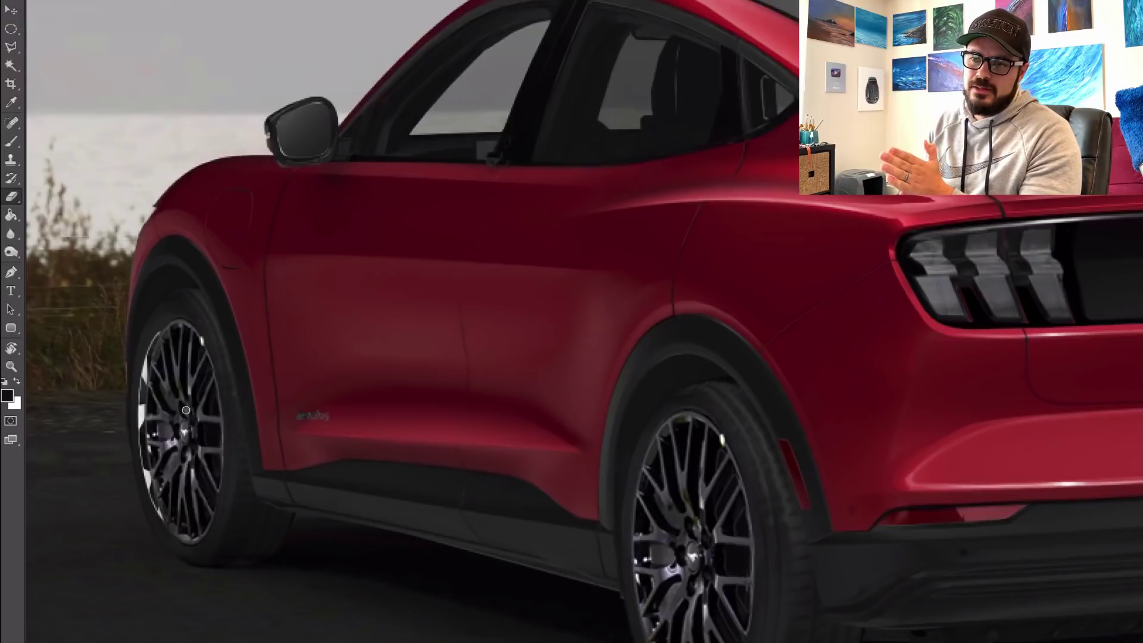
key("v")
left_click_drag(226, 396, 196, 388)
key("ctrl+z")
key("ctrl+0")
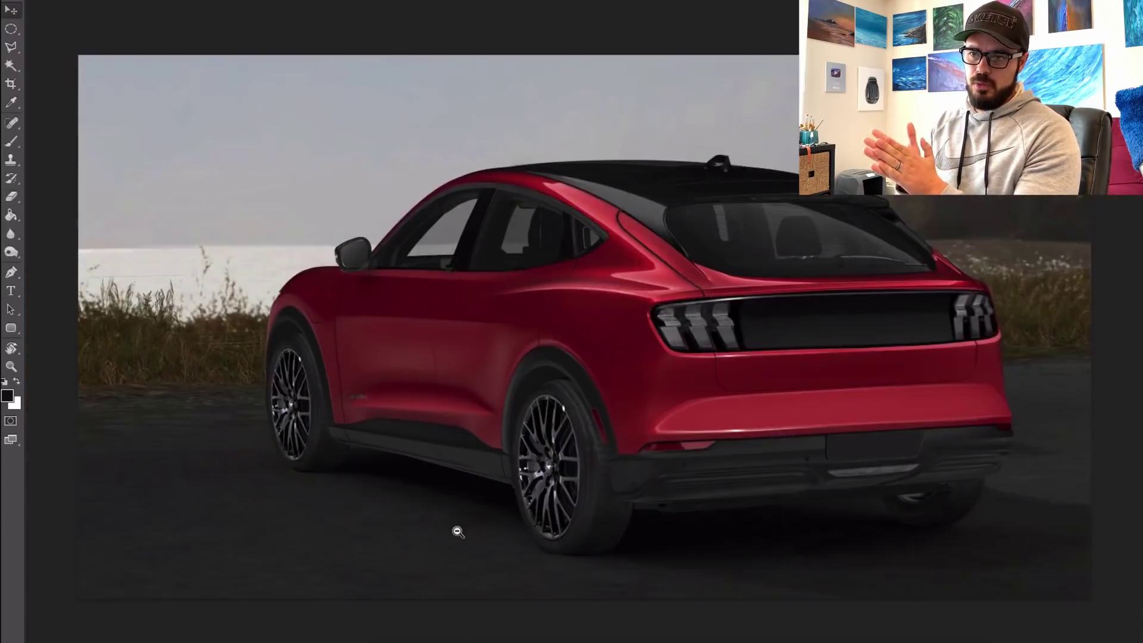
- Touch up the bottom edge of the rear tire with a small brush in a color sampled there
key("b")
scroll(541, 434, "up", 5)
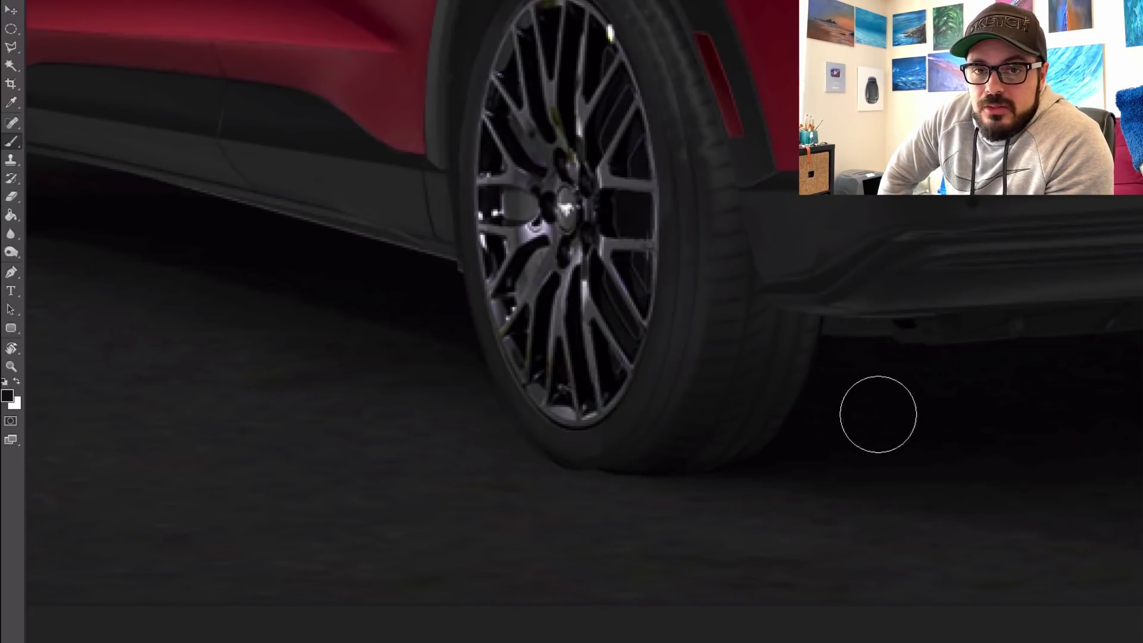
right_click(729, 409)
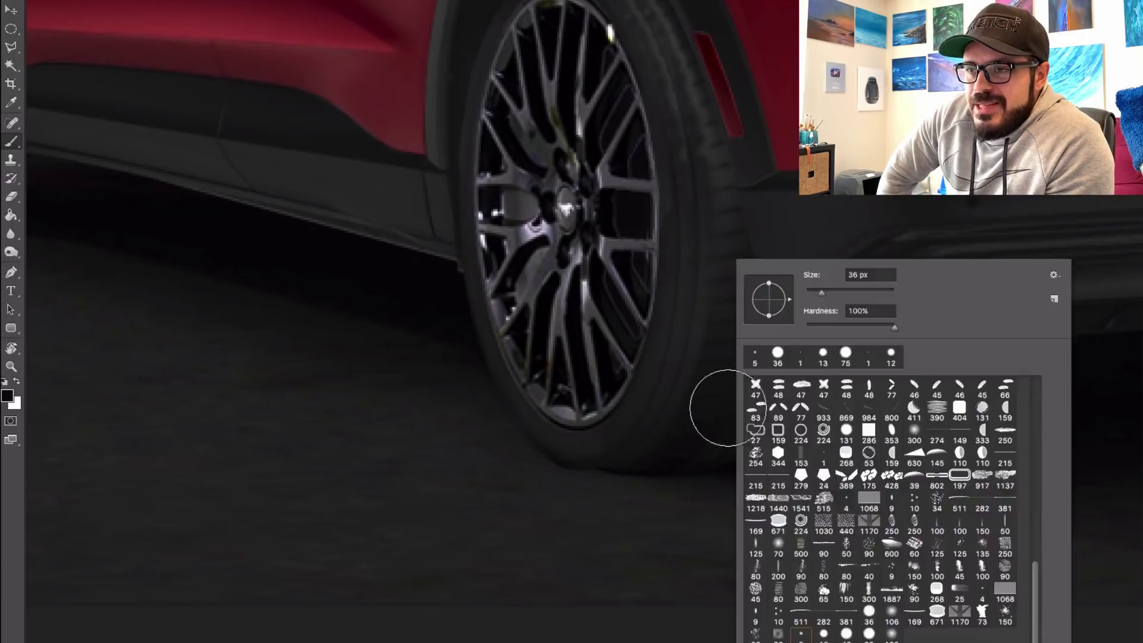
left_click(792, 632)
left_click(616, 470, "alt")
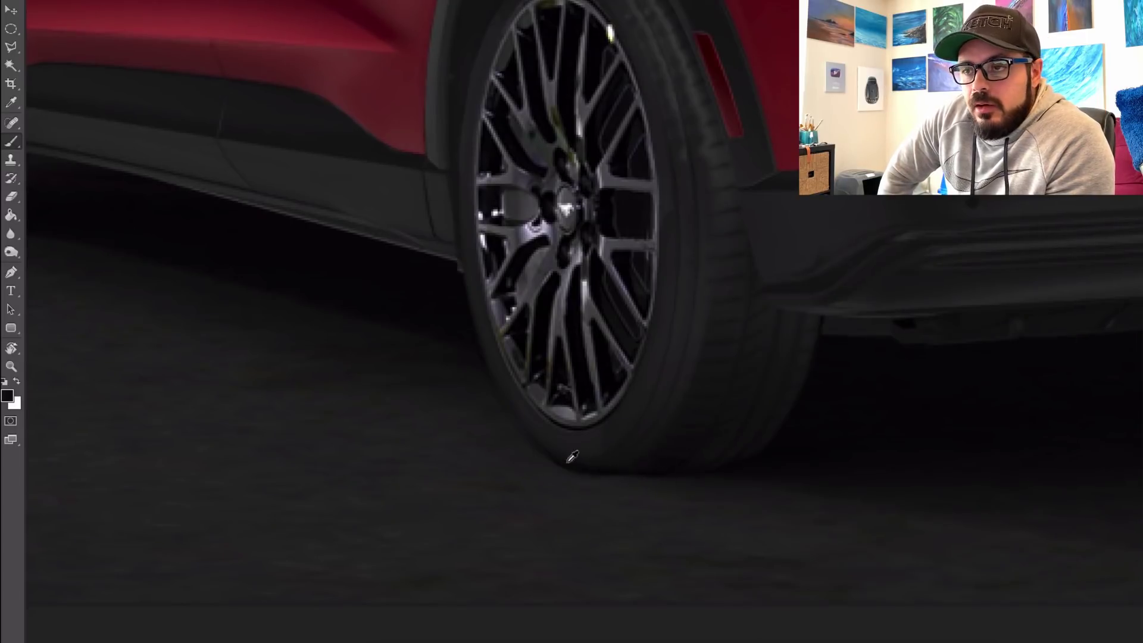
key("ctrl+minus")
key("ctrl+minus")
key("ctrl+minus")
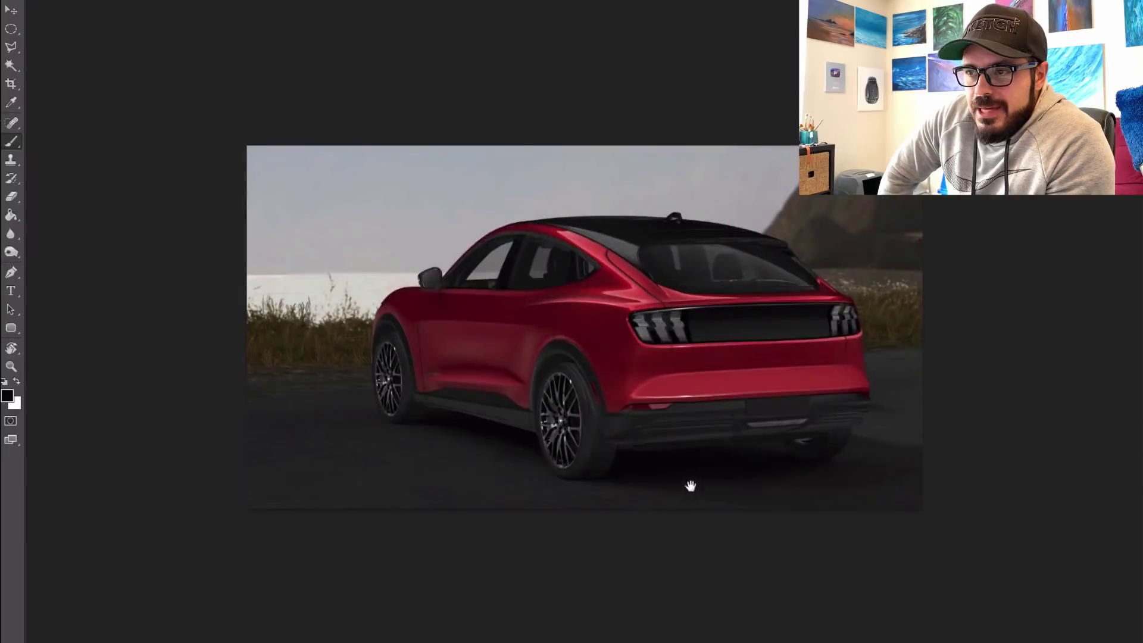
- Enlarge the brush to touch up the far rear wheel beneath the bumper
scroll(753, 344, "up", 2)
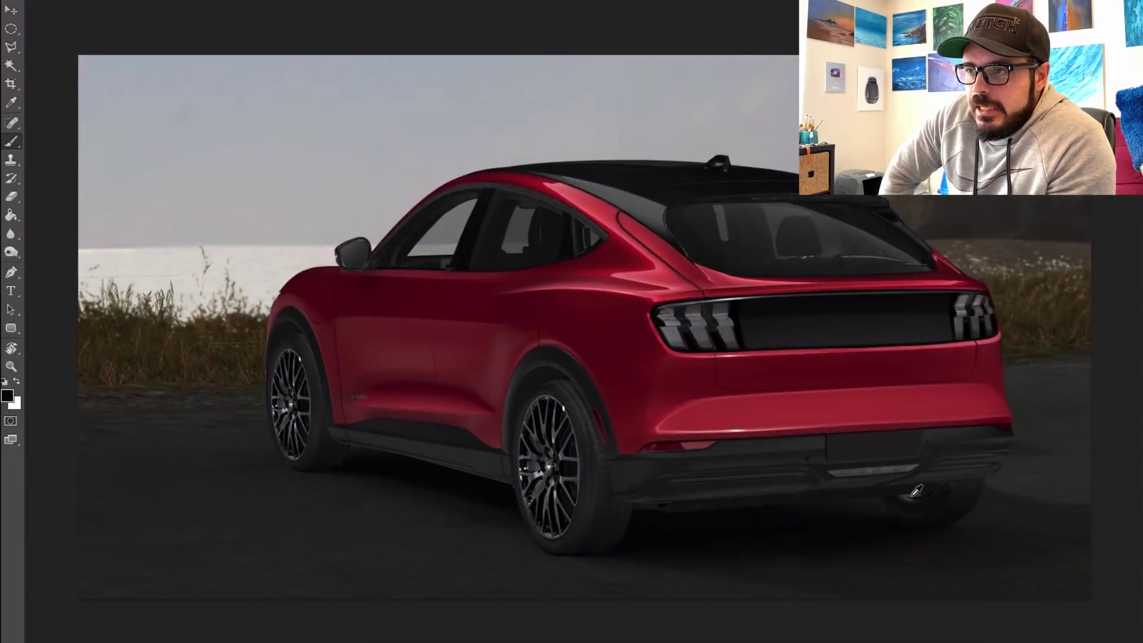
scroll(924, 509, "up", 4)
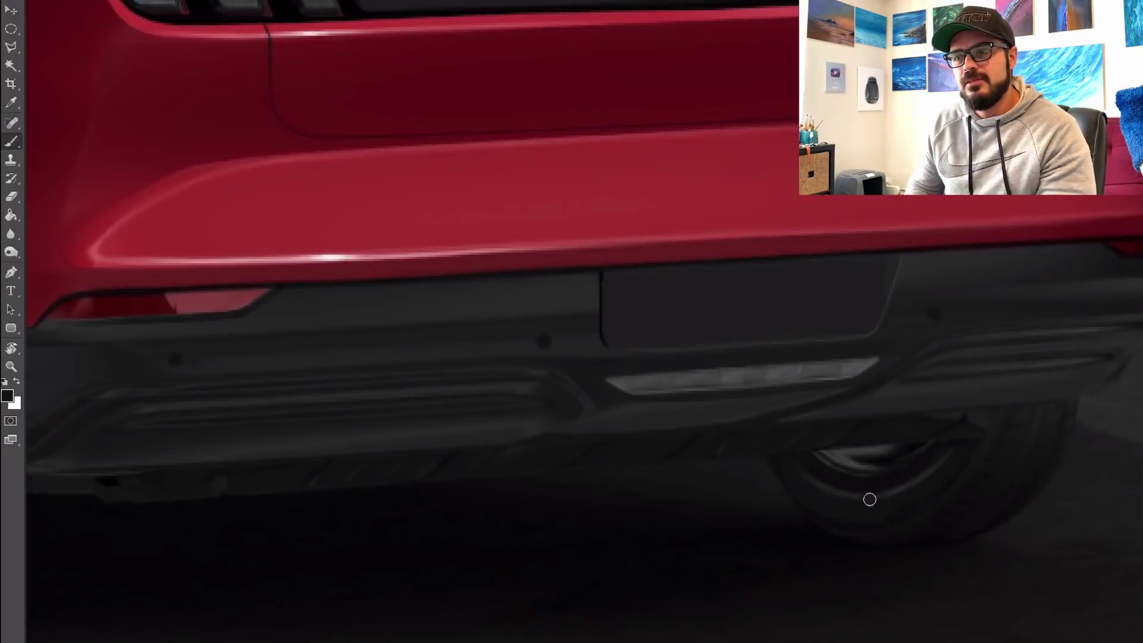
key("bracketright")
key("bracketright")
key("bracketright")
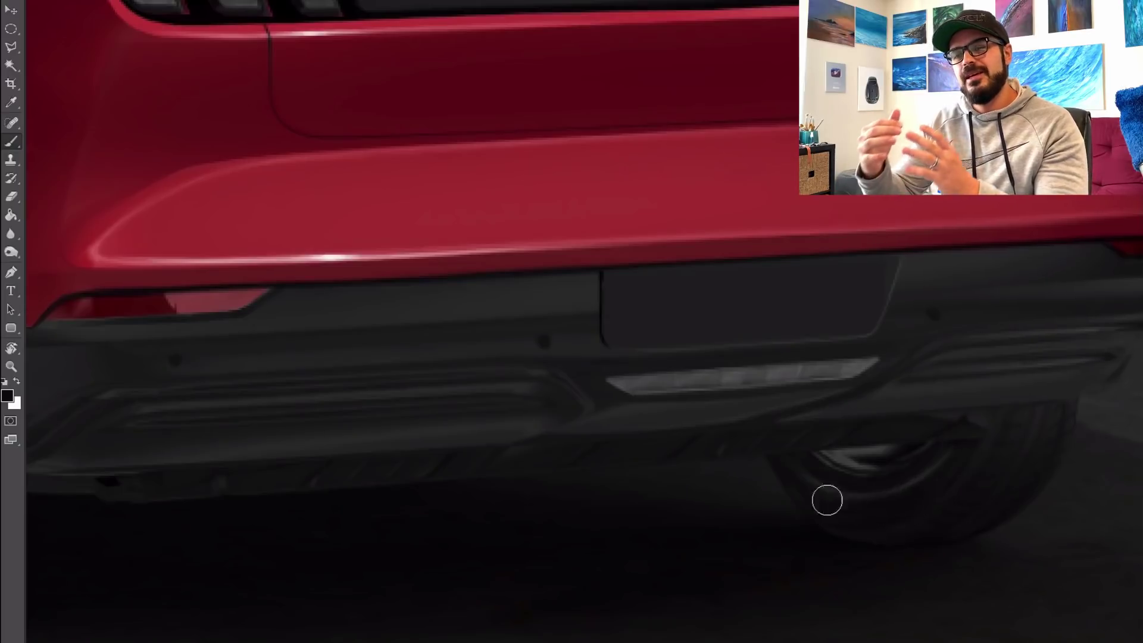
scroll(893, 577, "down", 4)
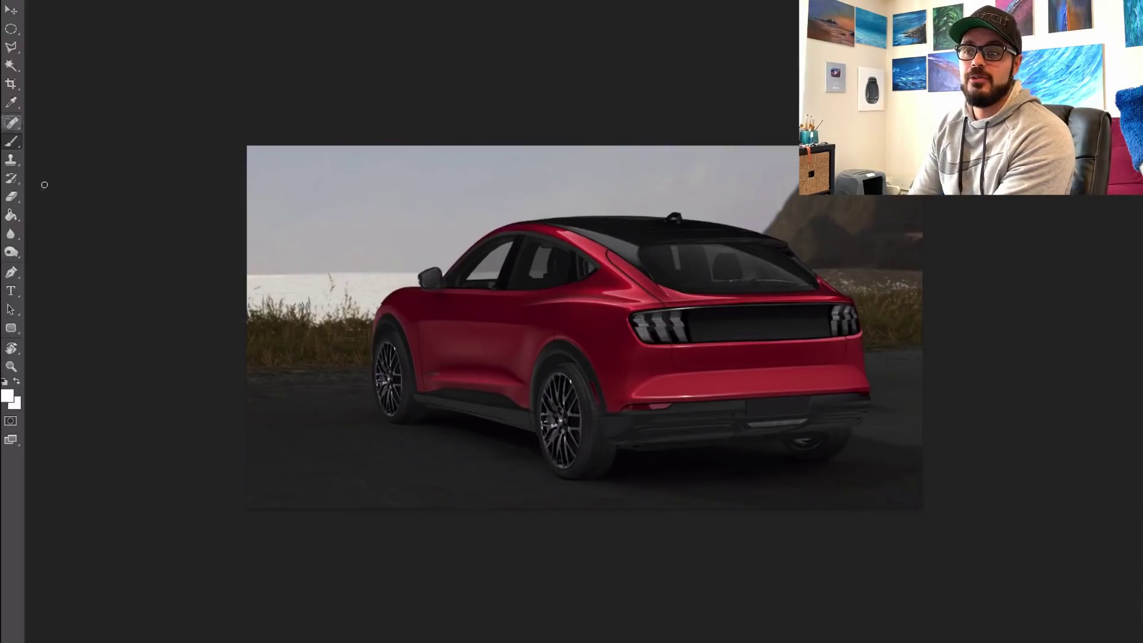
- Handwrite a white signature on the dark ground below the front wheel with the 13 px brush preset
right_click(477, 411)
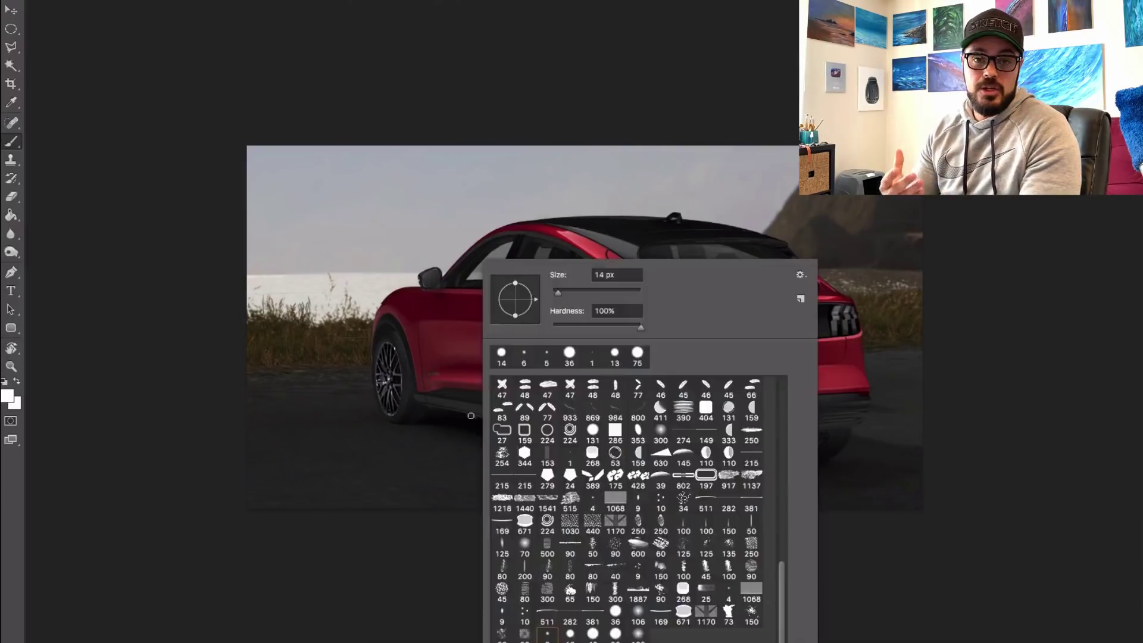
double_click(615, 357)
left_click_drag(429, 455, 524, 454)
left_click_drag(545, 341, 524, 347)
mouse_move(381, 358)
left_mouse_down()
mouse_move(409, 341)
mouse_move(402, 326)
mouse_move(434, 292)
mouse_move(511, 257)
left_mouse_up()
key("super+z")
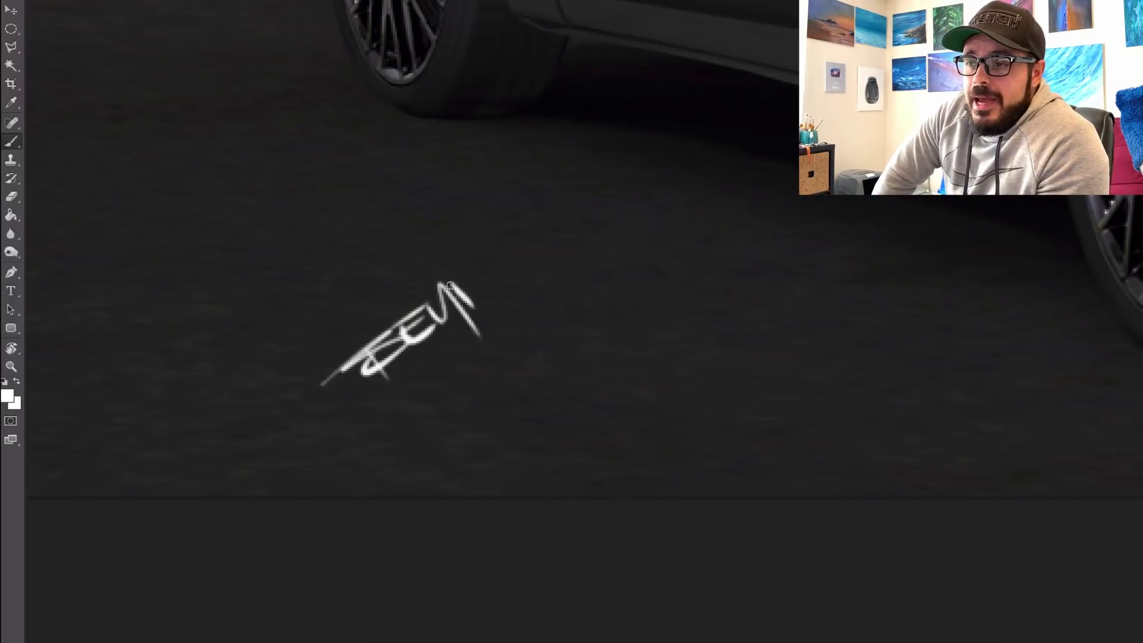
left_click_drag(428, 301, 494, 268)
left_click_drag(509, 245, 536, 295)
- Rotate and resize the signature and place it on the ground just ahead of the rear wheel
key("super+t")
mouse_move(650, 325)
left_mouse_down()
mouse_move(638, 396)
mouse_move(549, 482)
left_mouse_up()
mouse_move(554, 361)
left_mouse_down()
mouse_move(447, 298)
mouse_move(994, 164)
left_mouse_up()
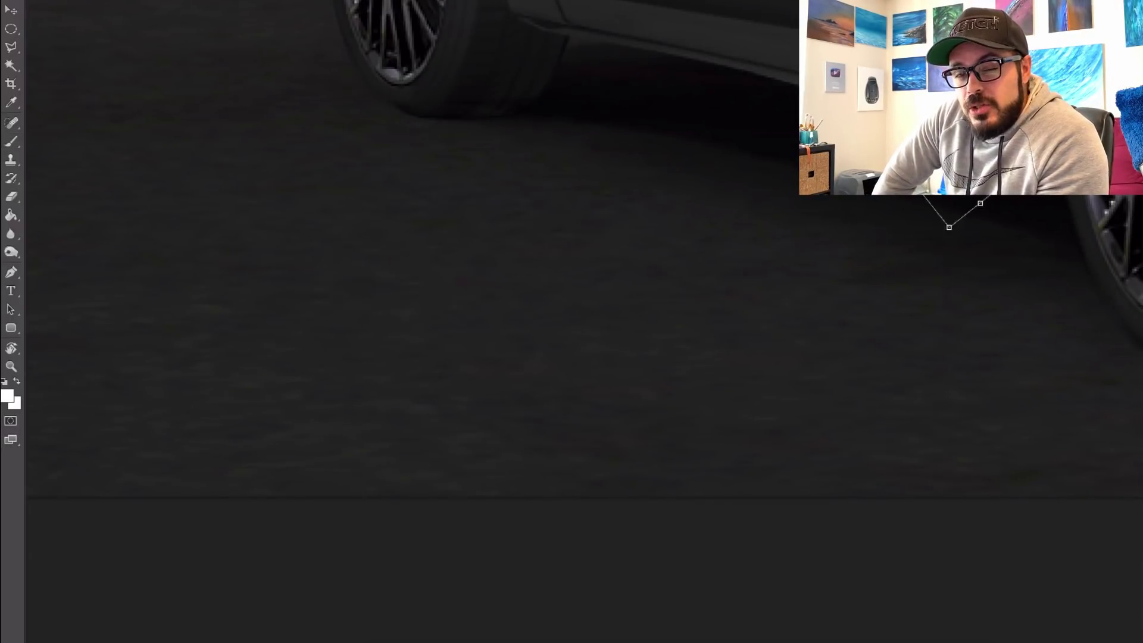
left_click(855, 363, "alt+super")
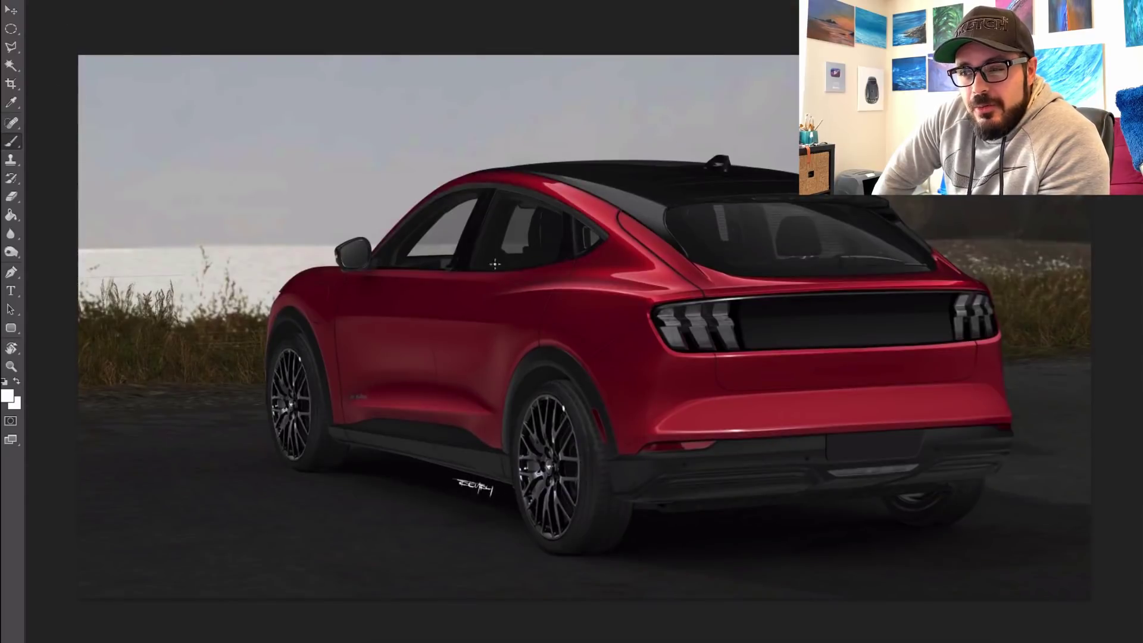
key("m")
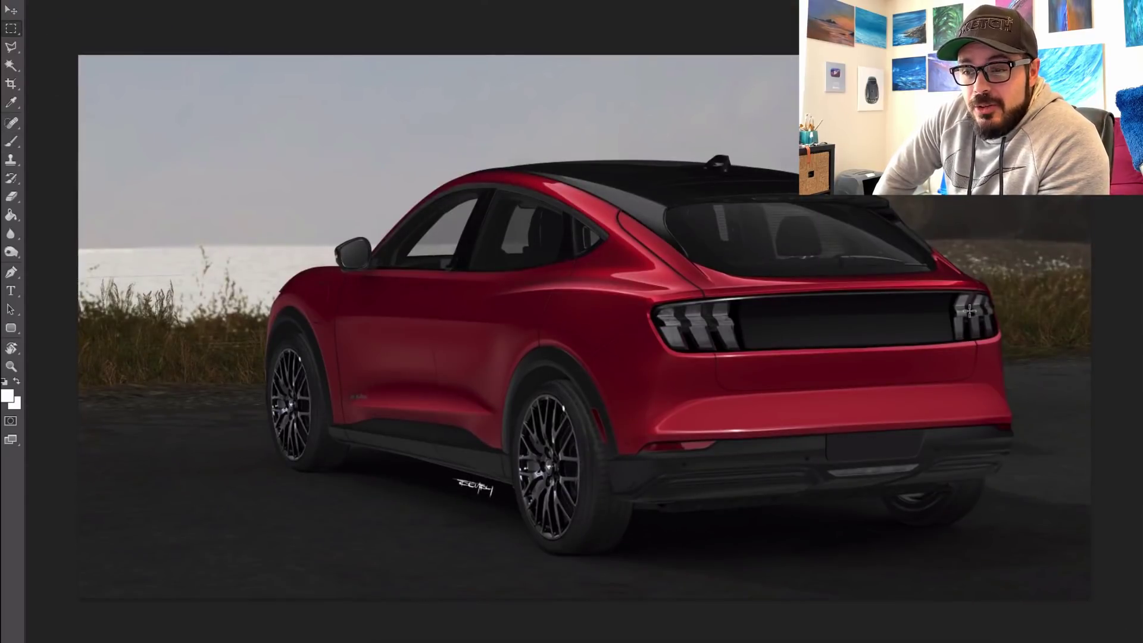